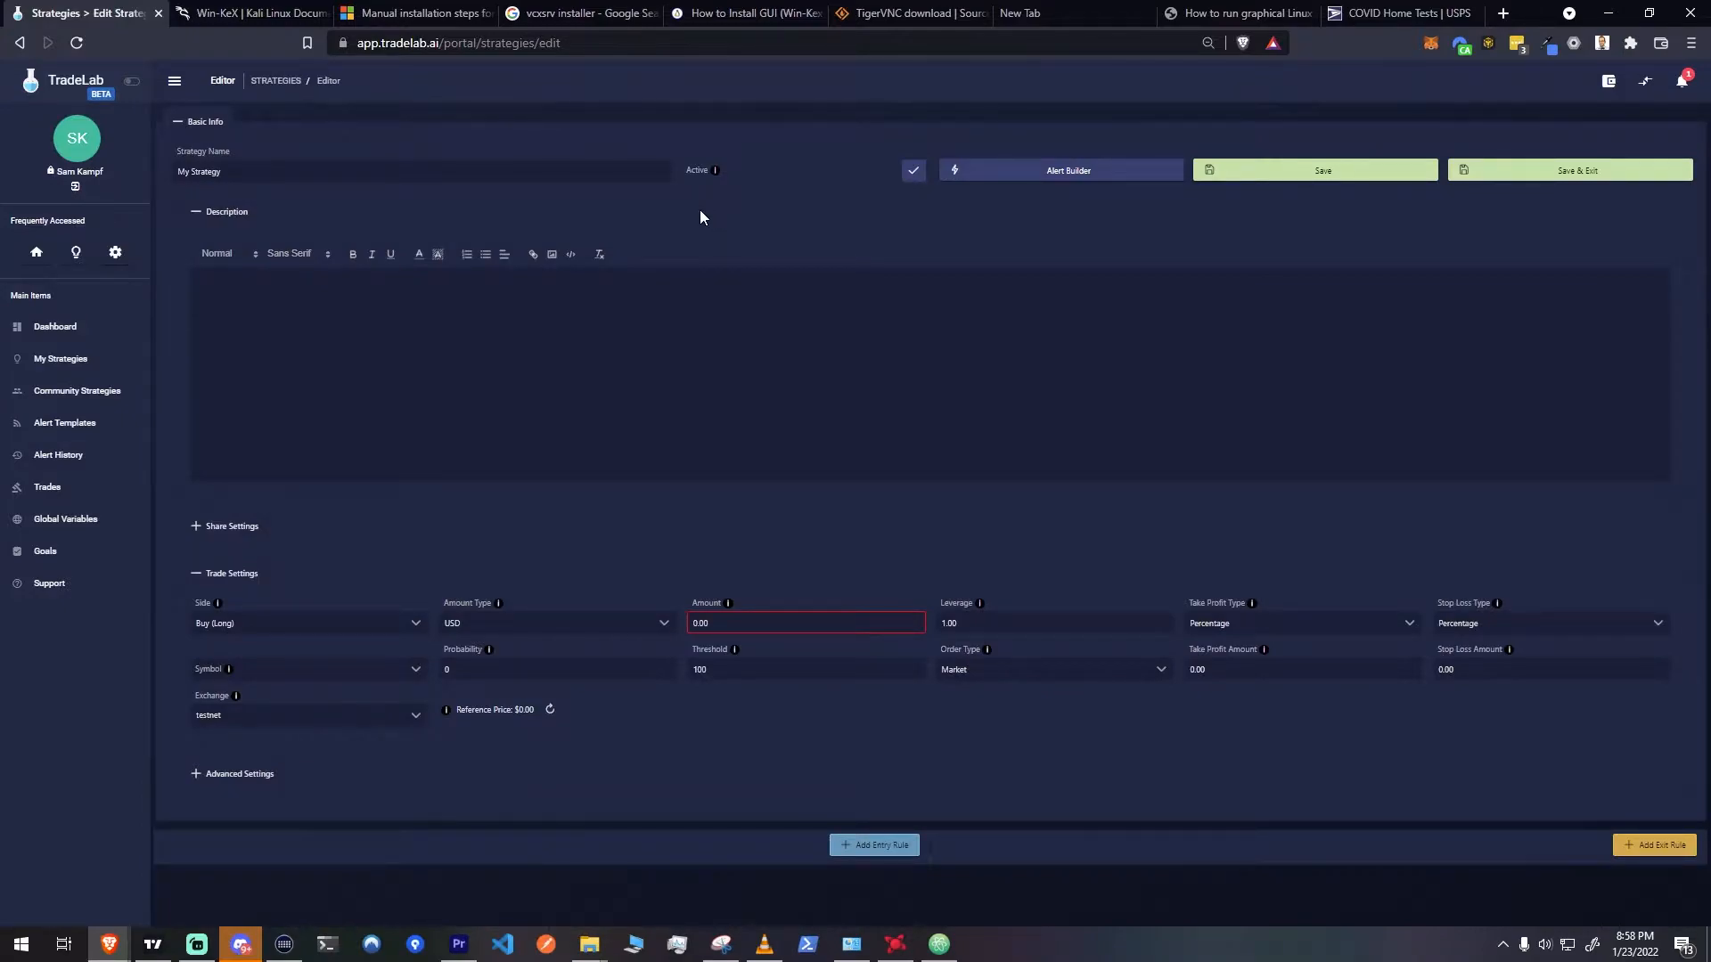
Rename the strategy as RSI Oversold
left_click_drag(274, 172, 92, 163)
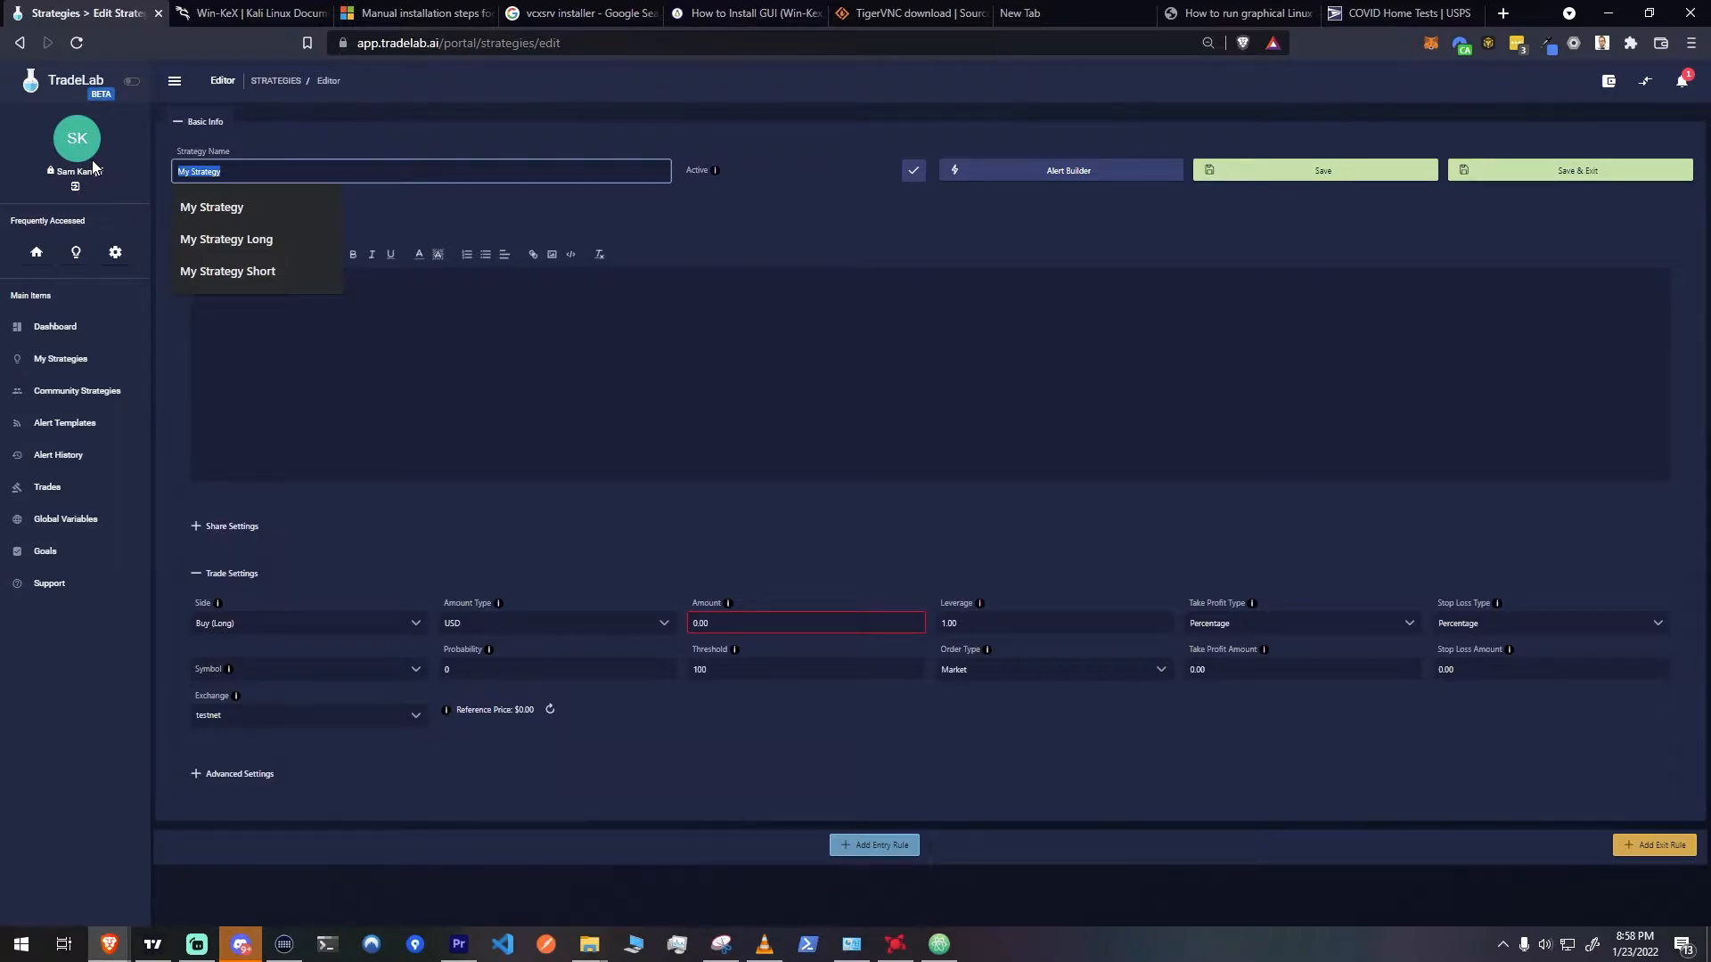
type("R")
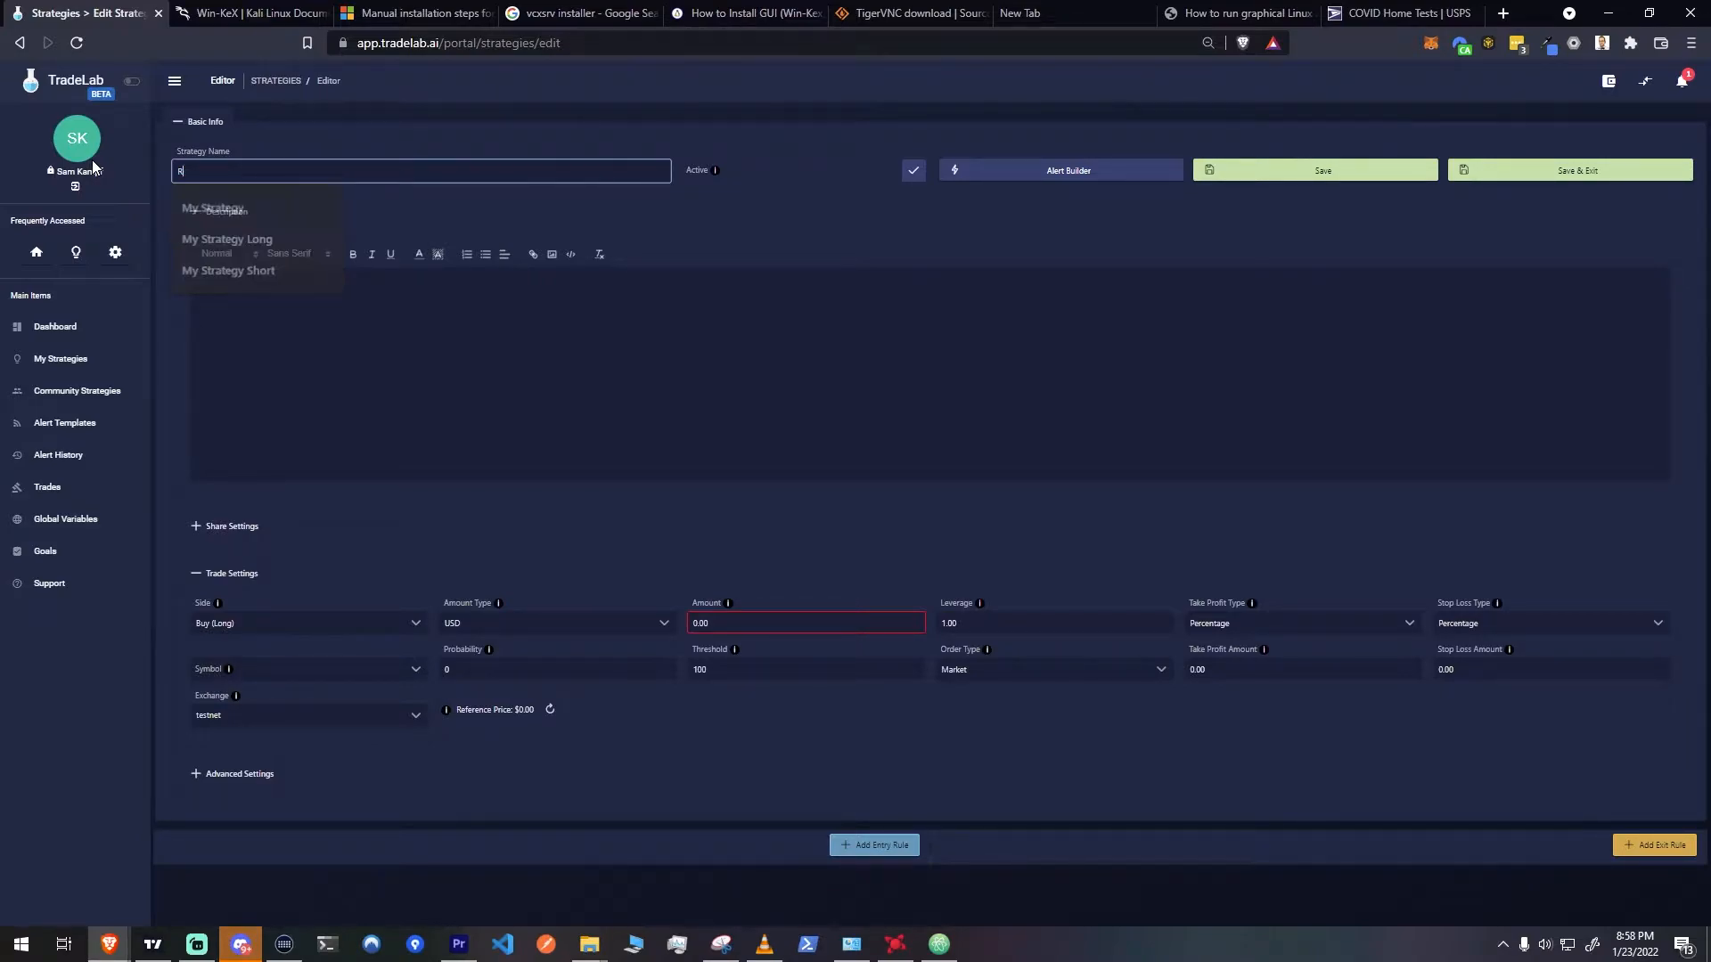
type("SI Oversold")
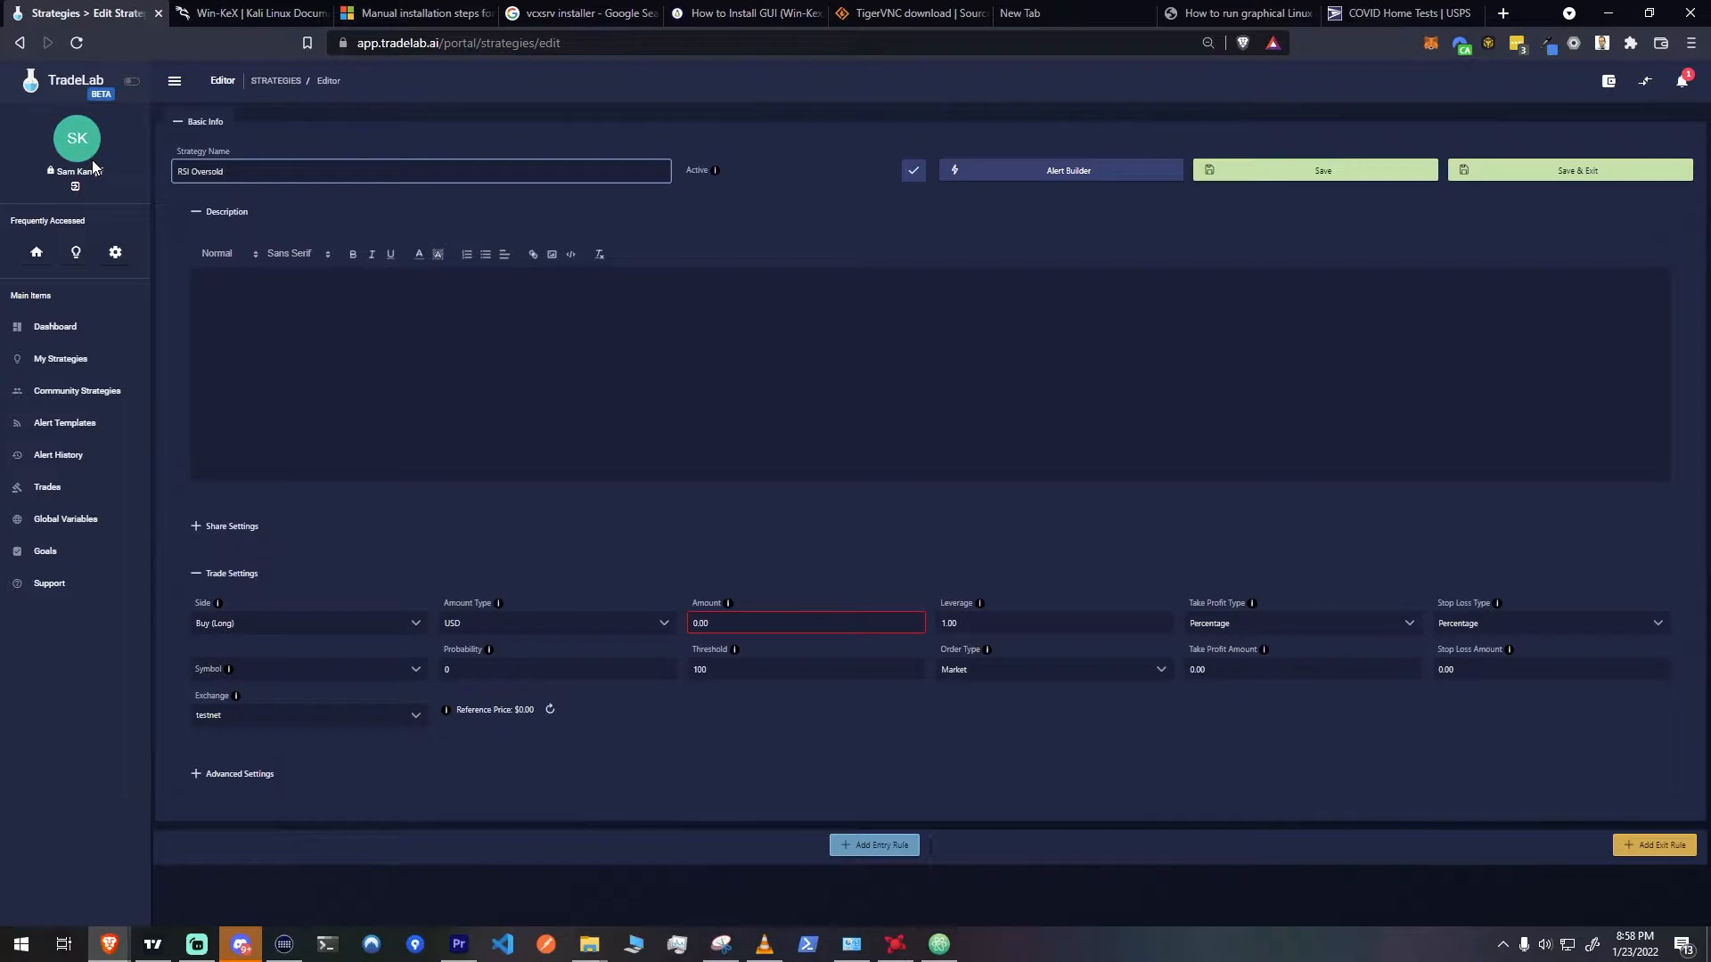
Open the strategy's Alert Builder and copy the webhook URL
left_click(1037, 178)
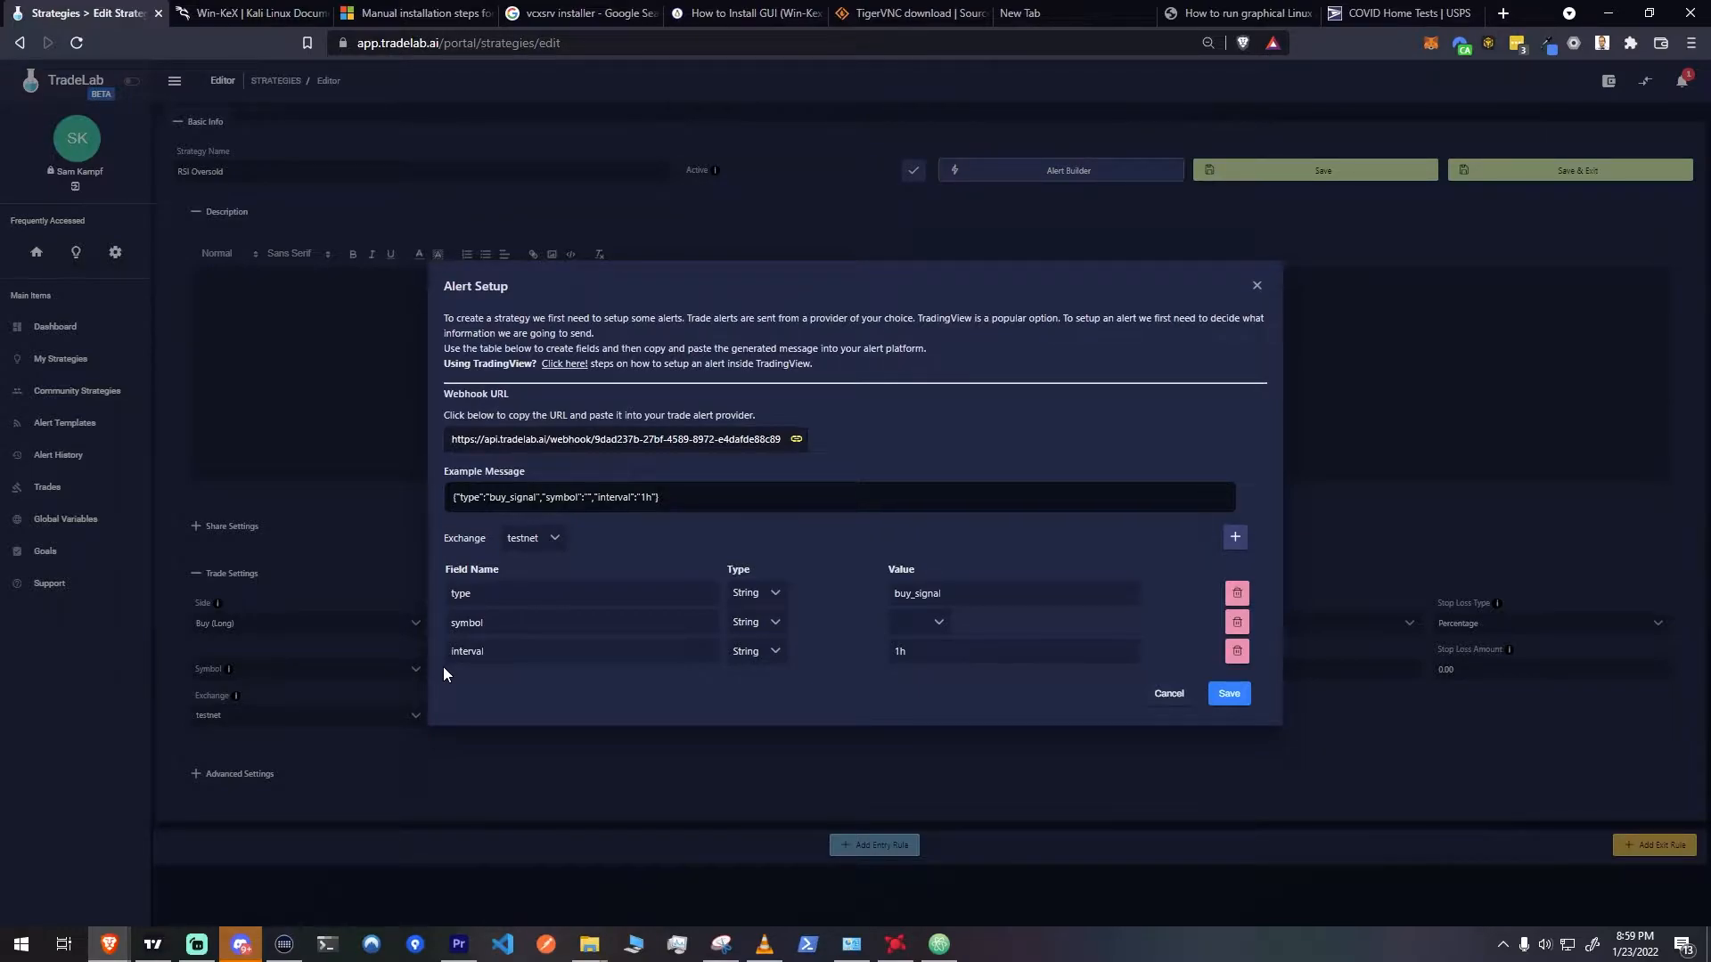
left_click(796, 442)
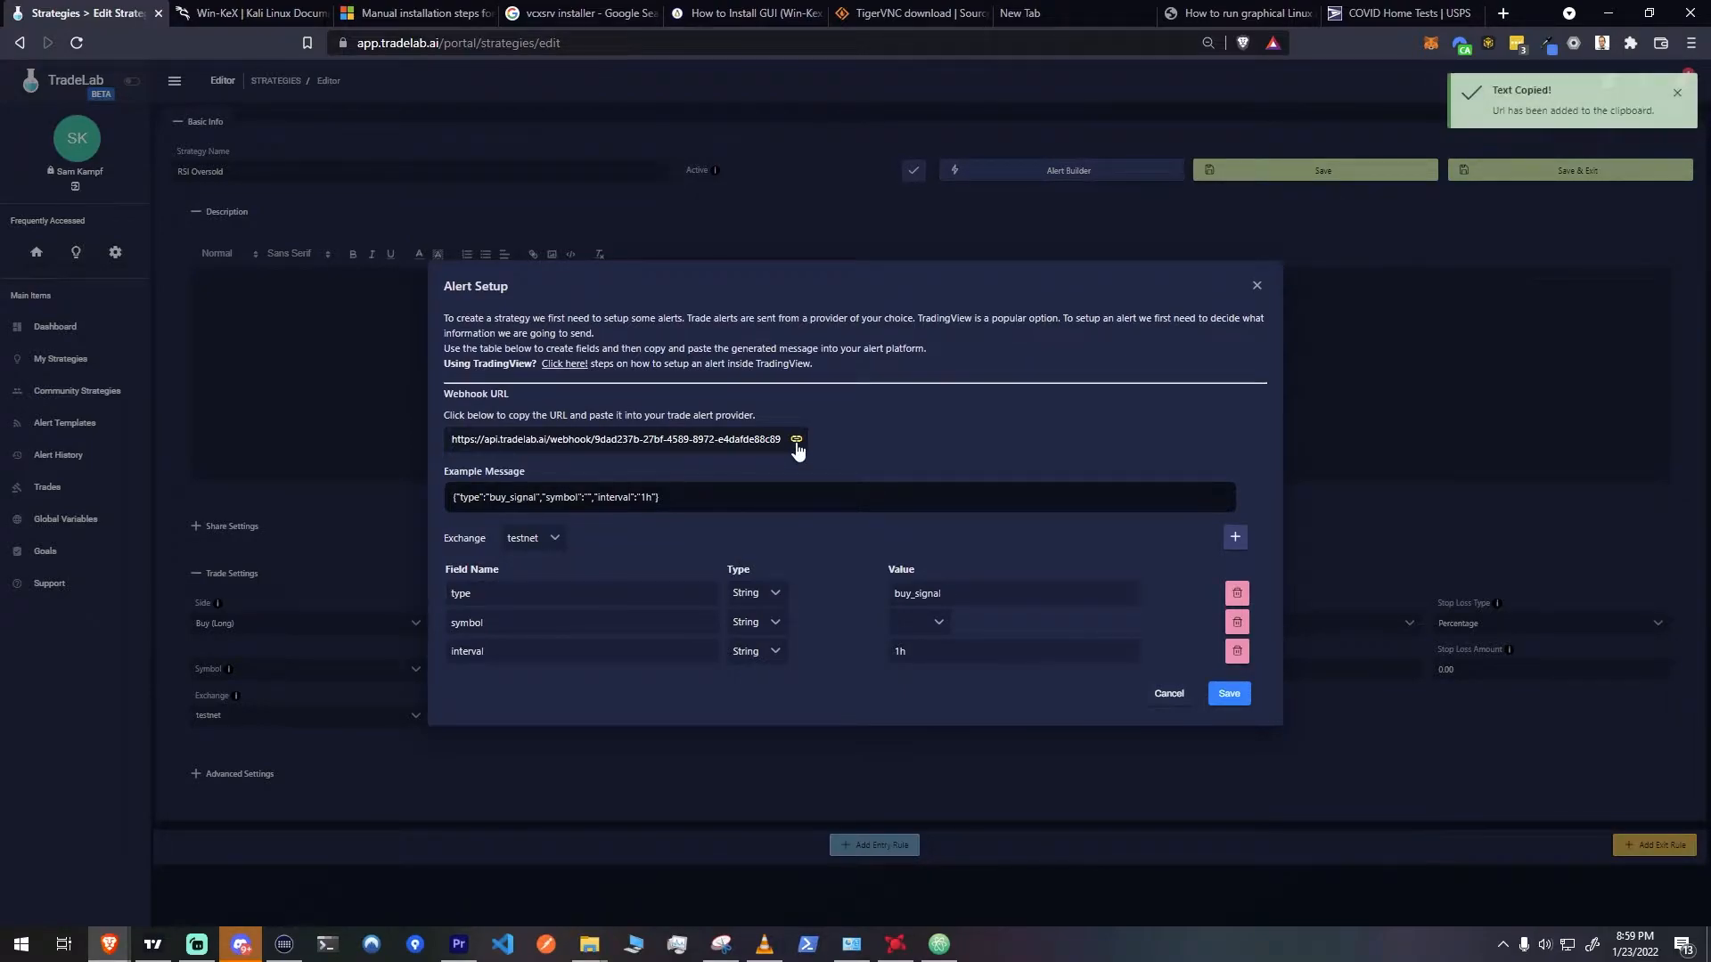
Switch to TradingView, remove all indicators from the BTCUSDT chart and collapse the Strategy Tester
left_click(163, 942)
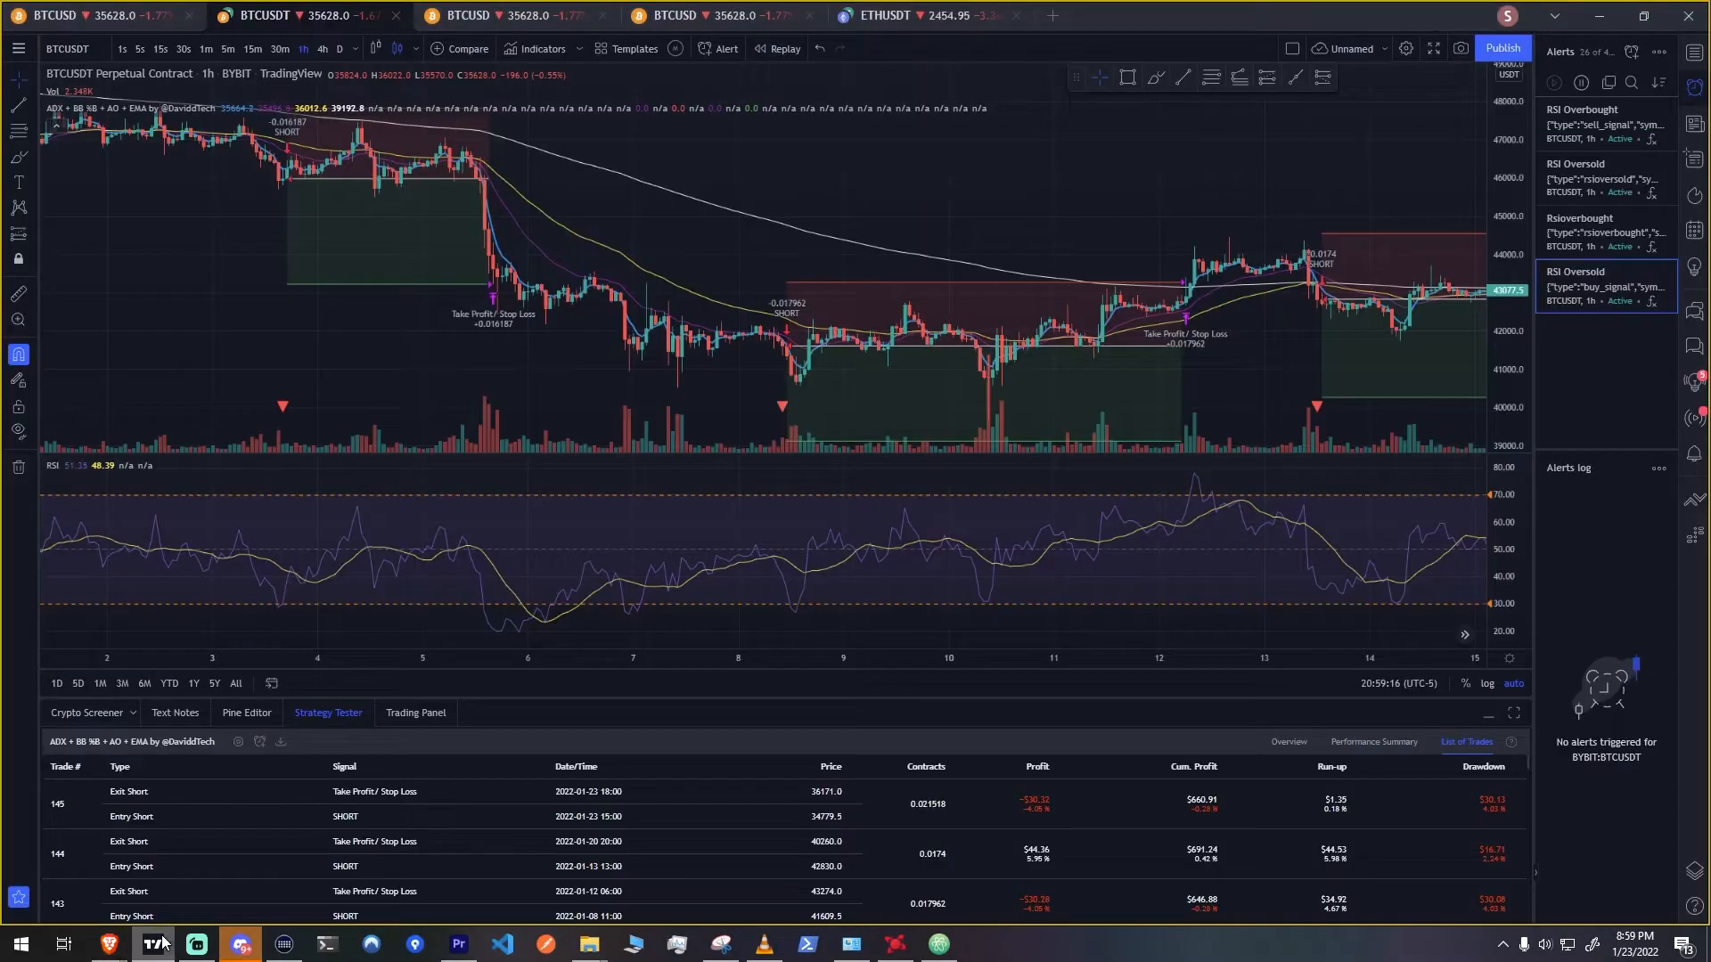
left_click(1382, 51)
left_click(1382, 51)
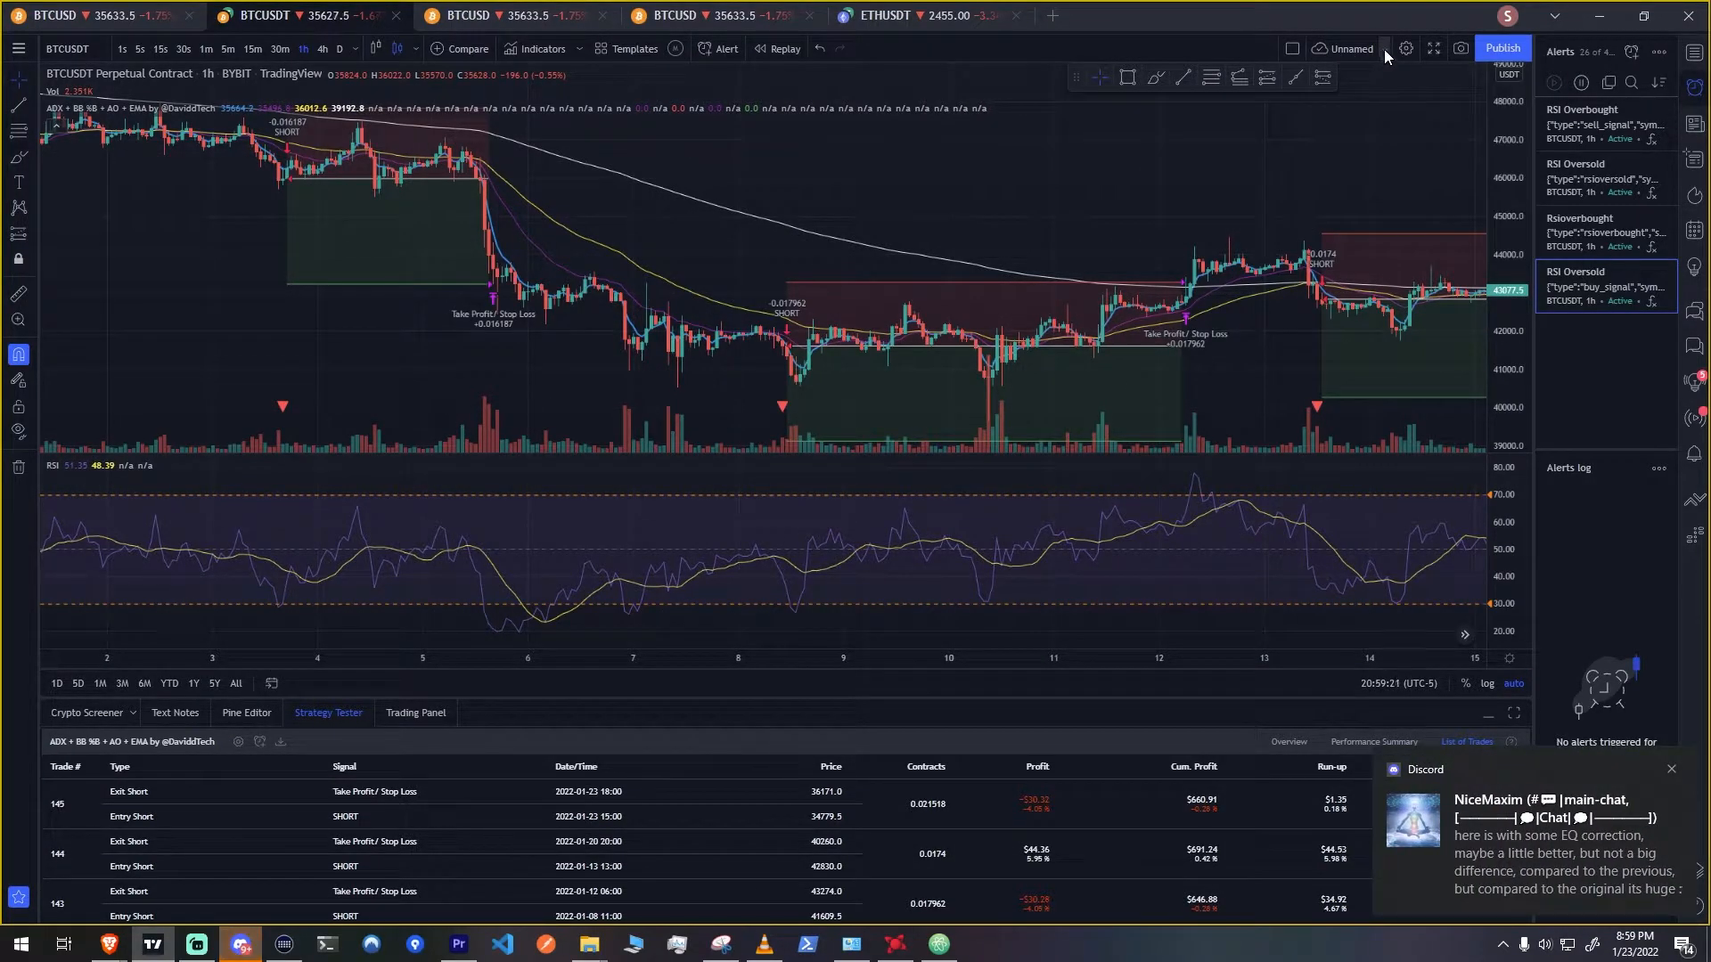
right_click(285, 366)
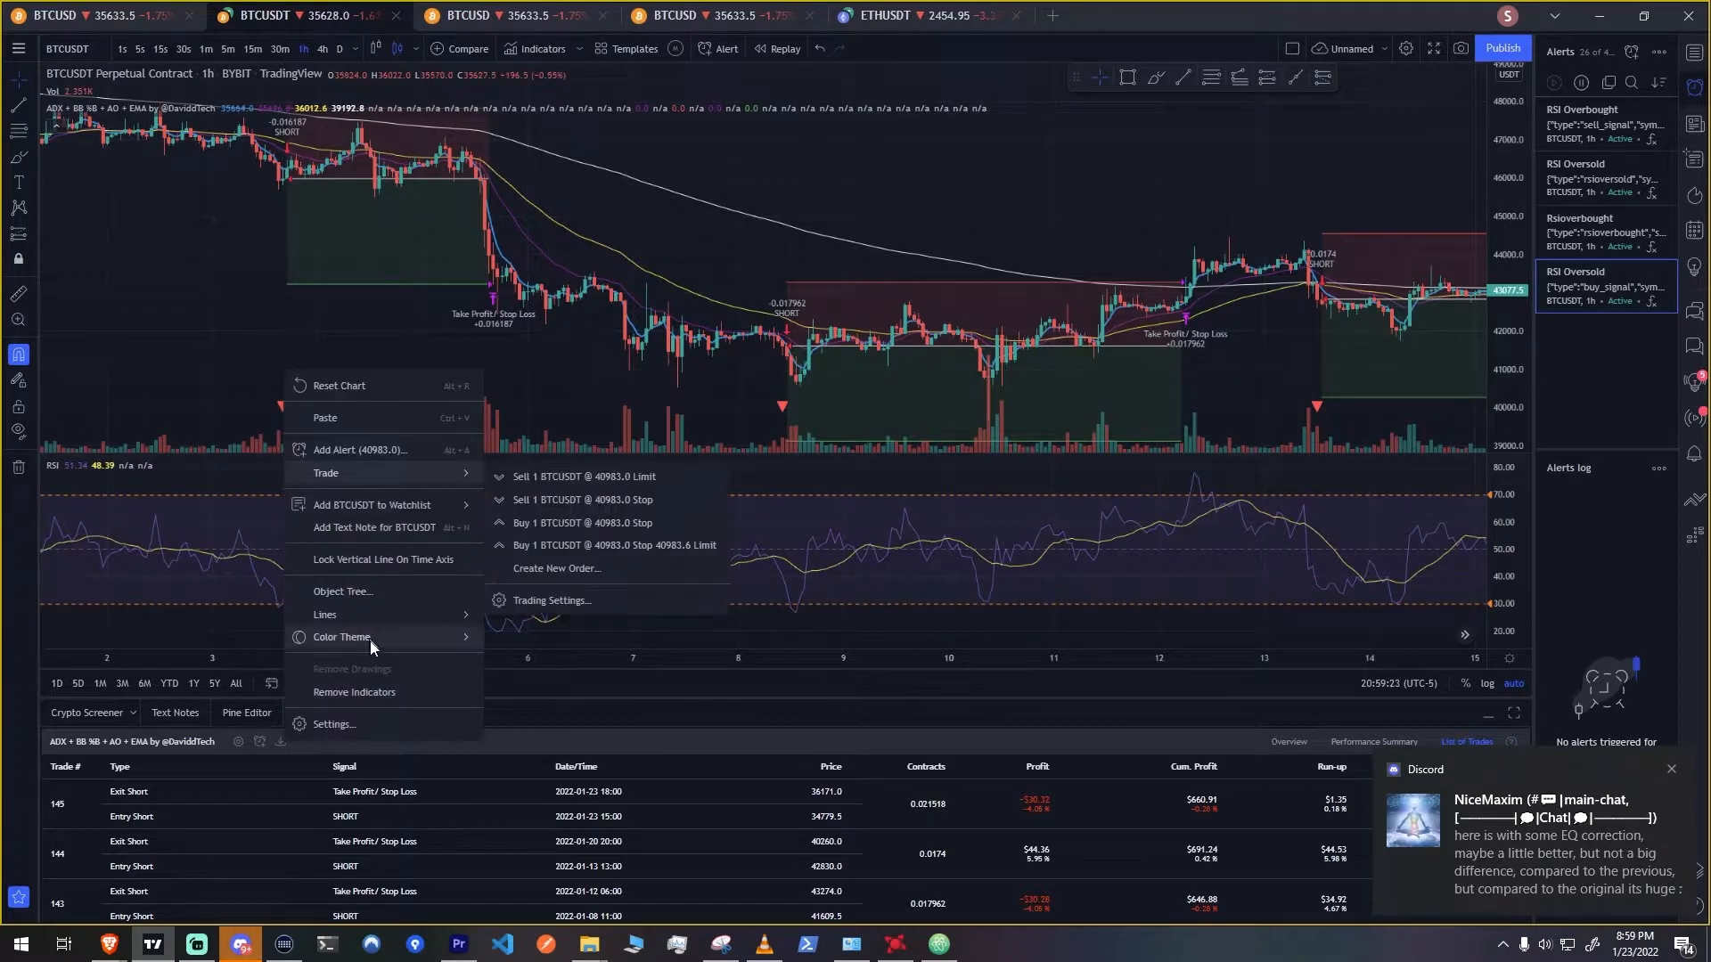
left_click(376, 693)
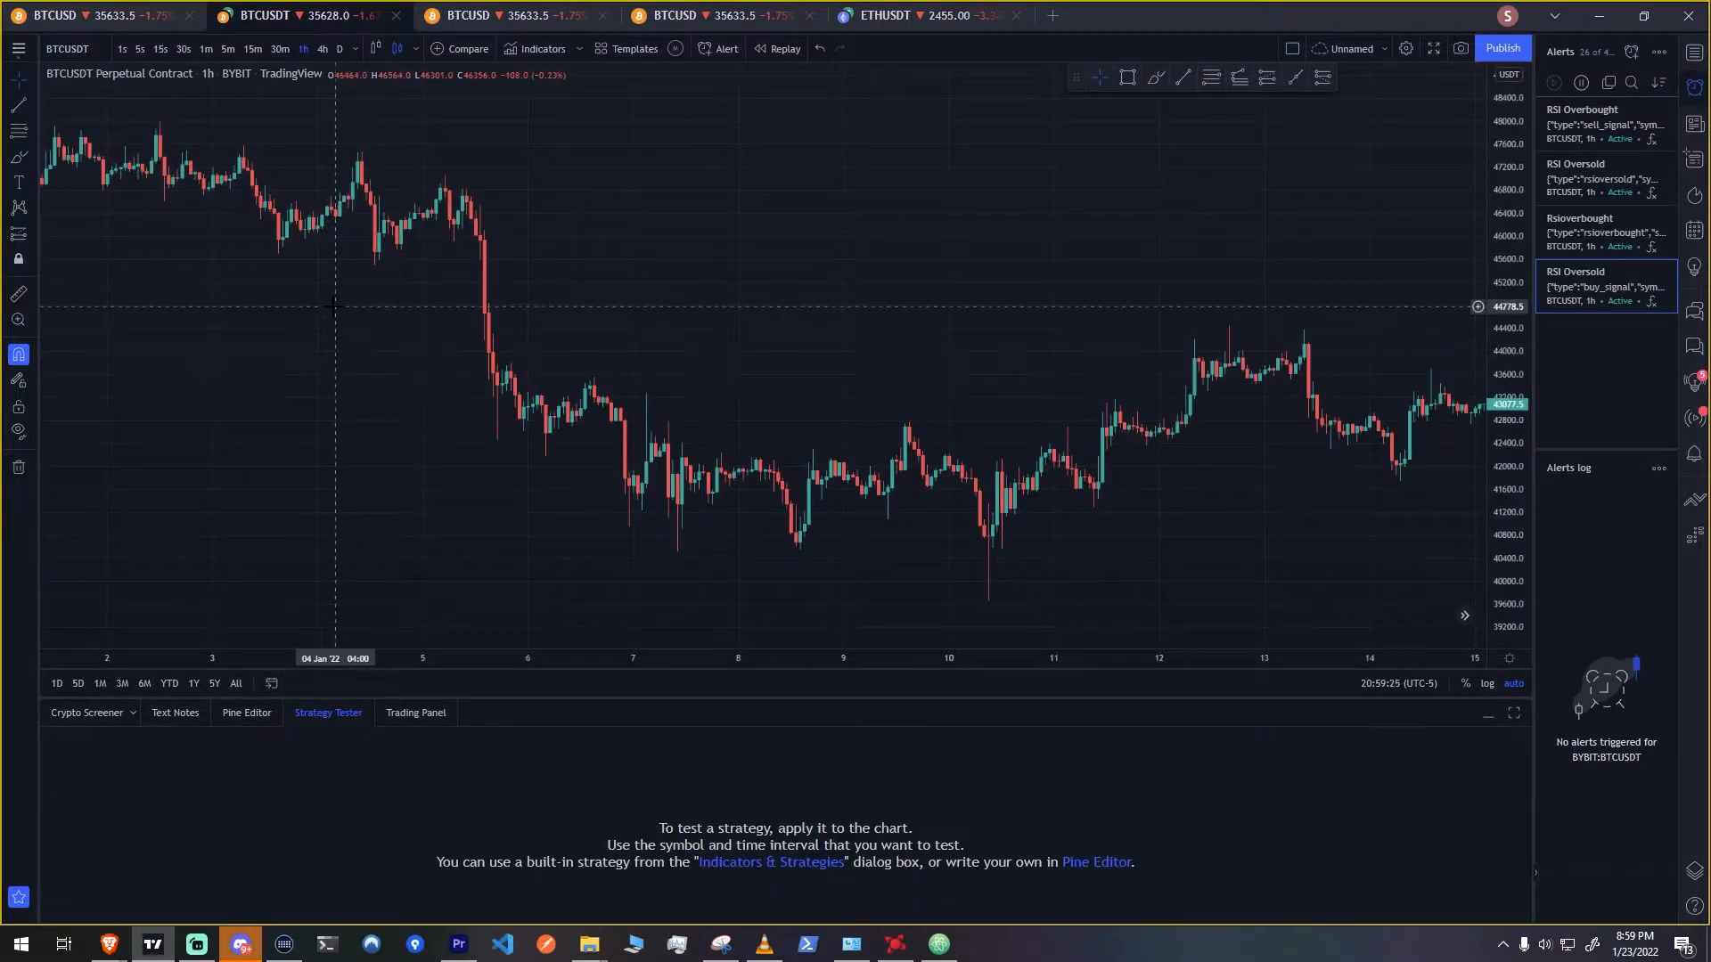
left_click(1490, 714)
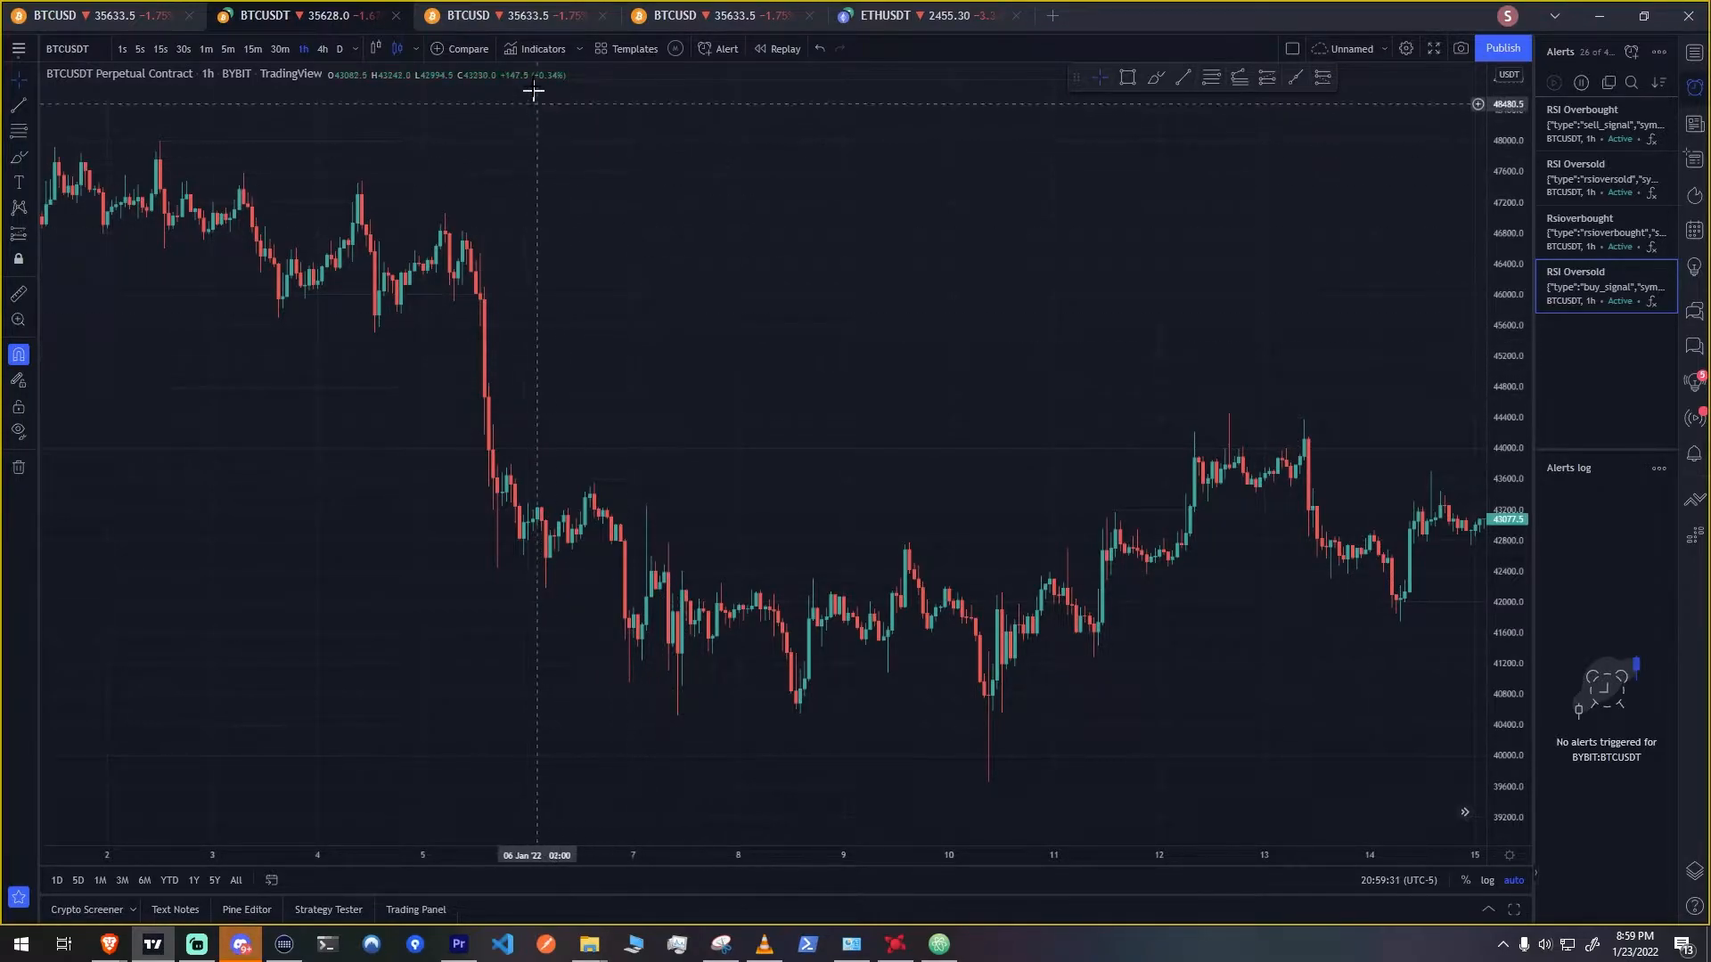
Find the Relative Strength Index indicator with the search term rsi and add it to the chart
left_click(532, 45)
type("rsi")
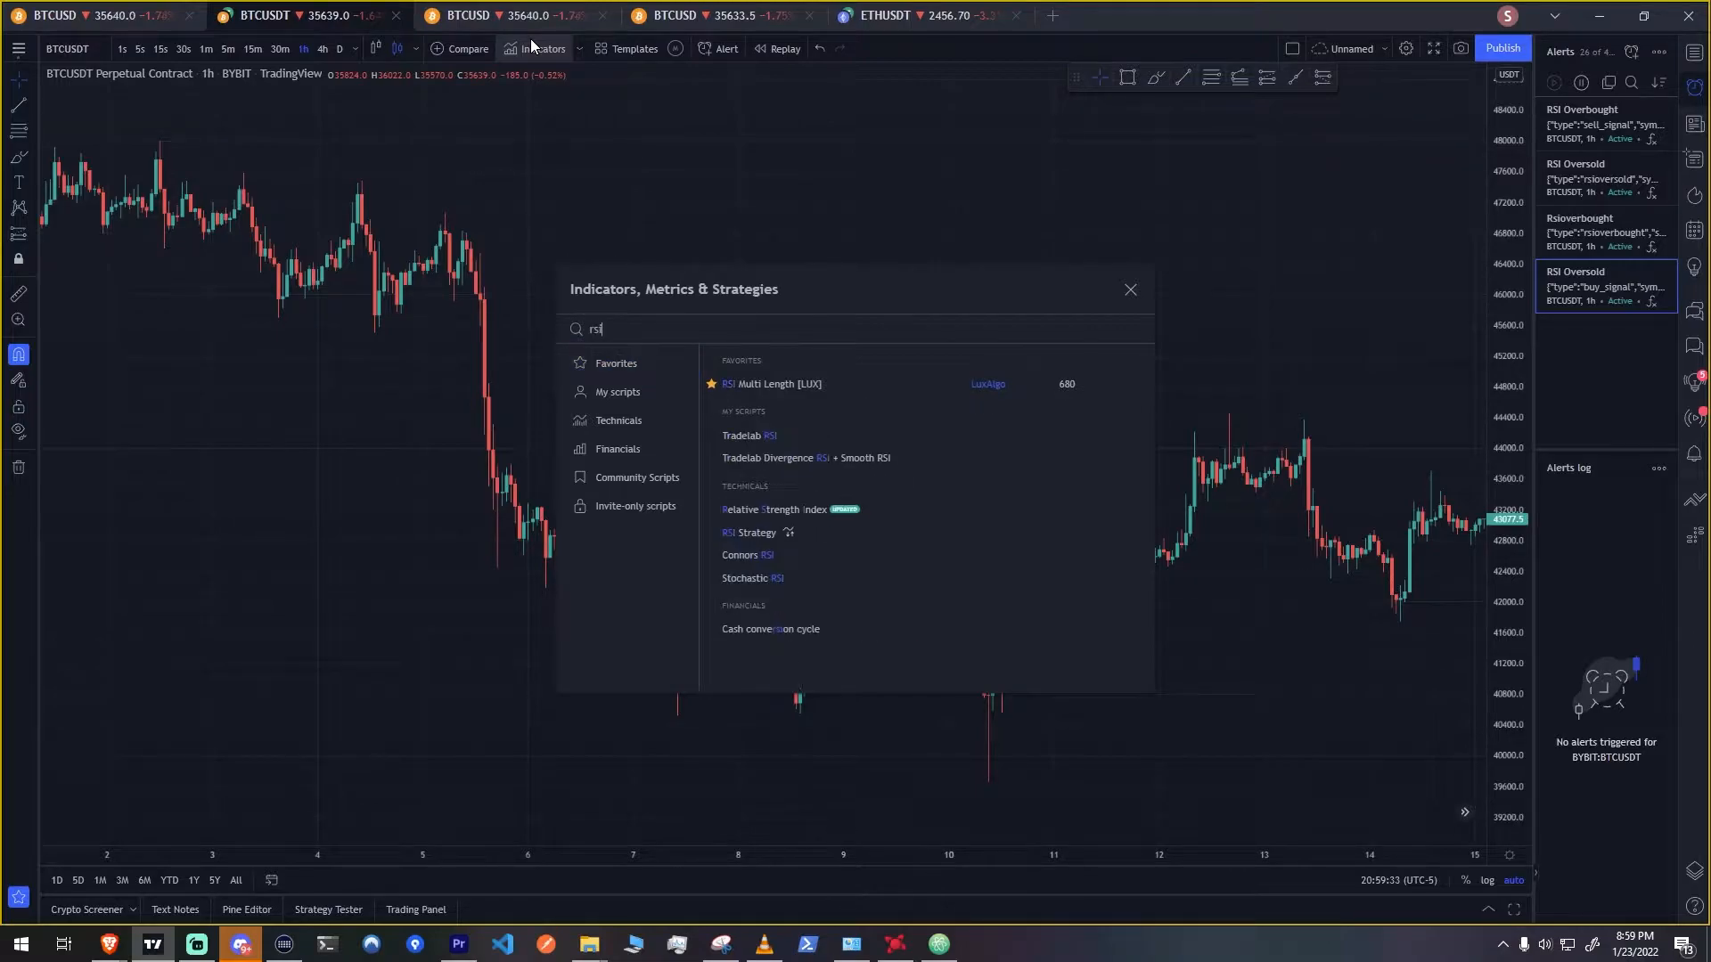
left_click(794, 510)
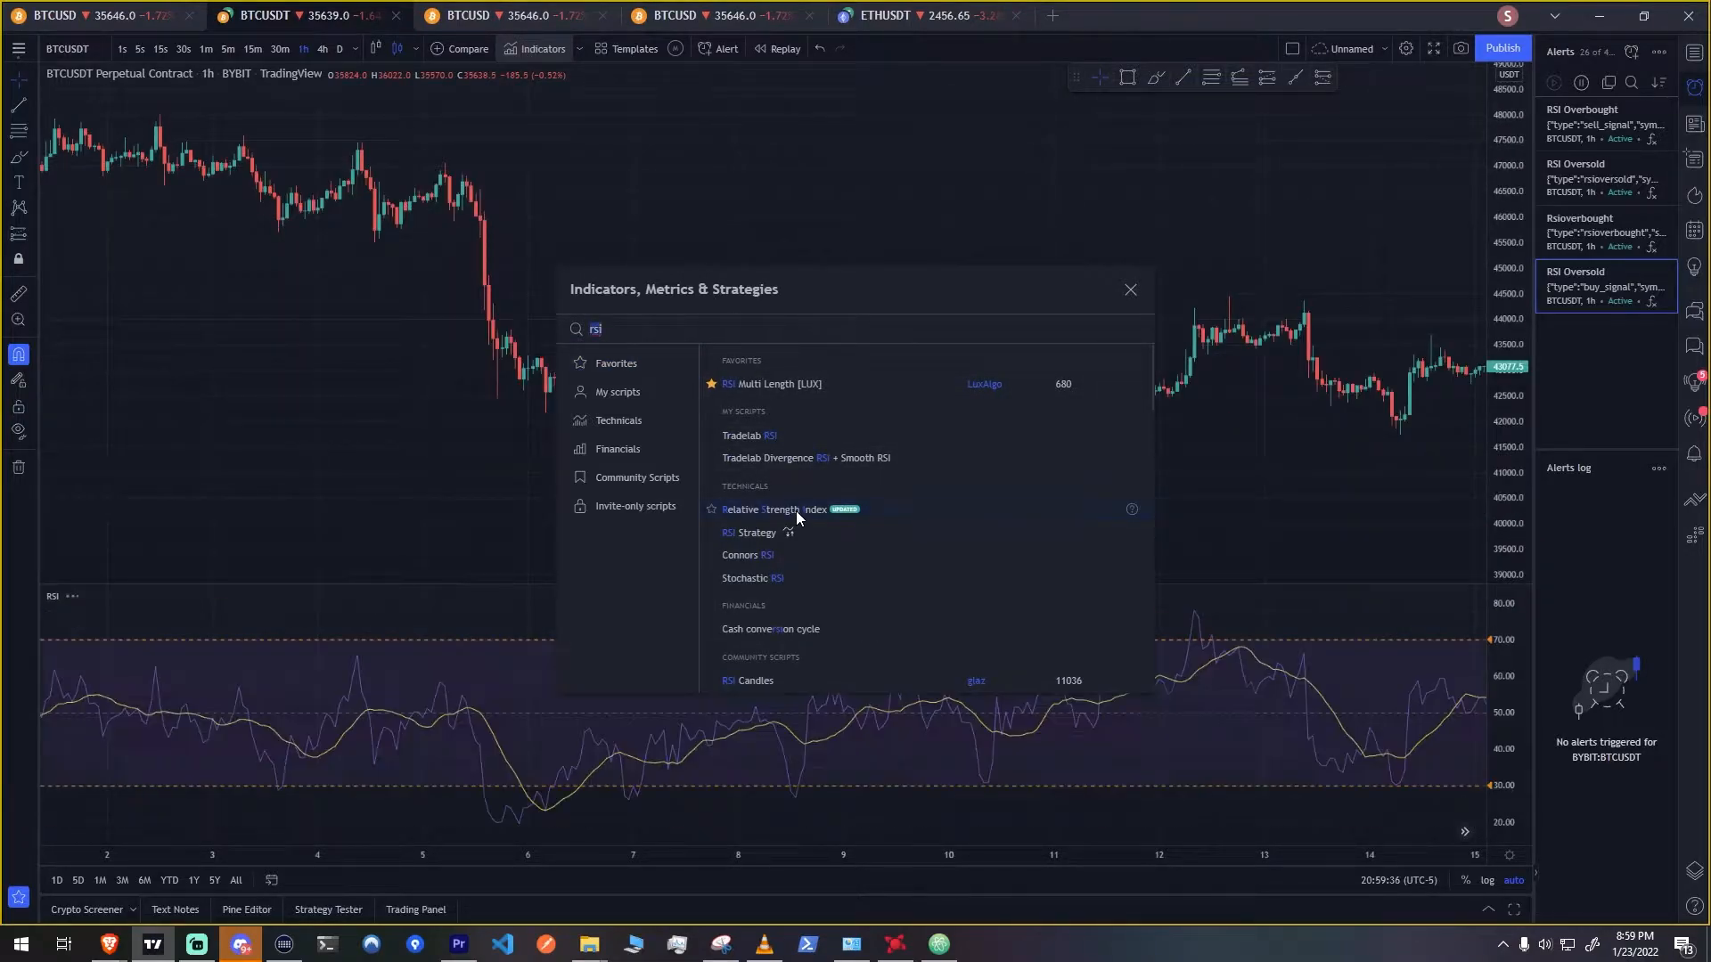
left_click(1130, 290)
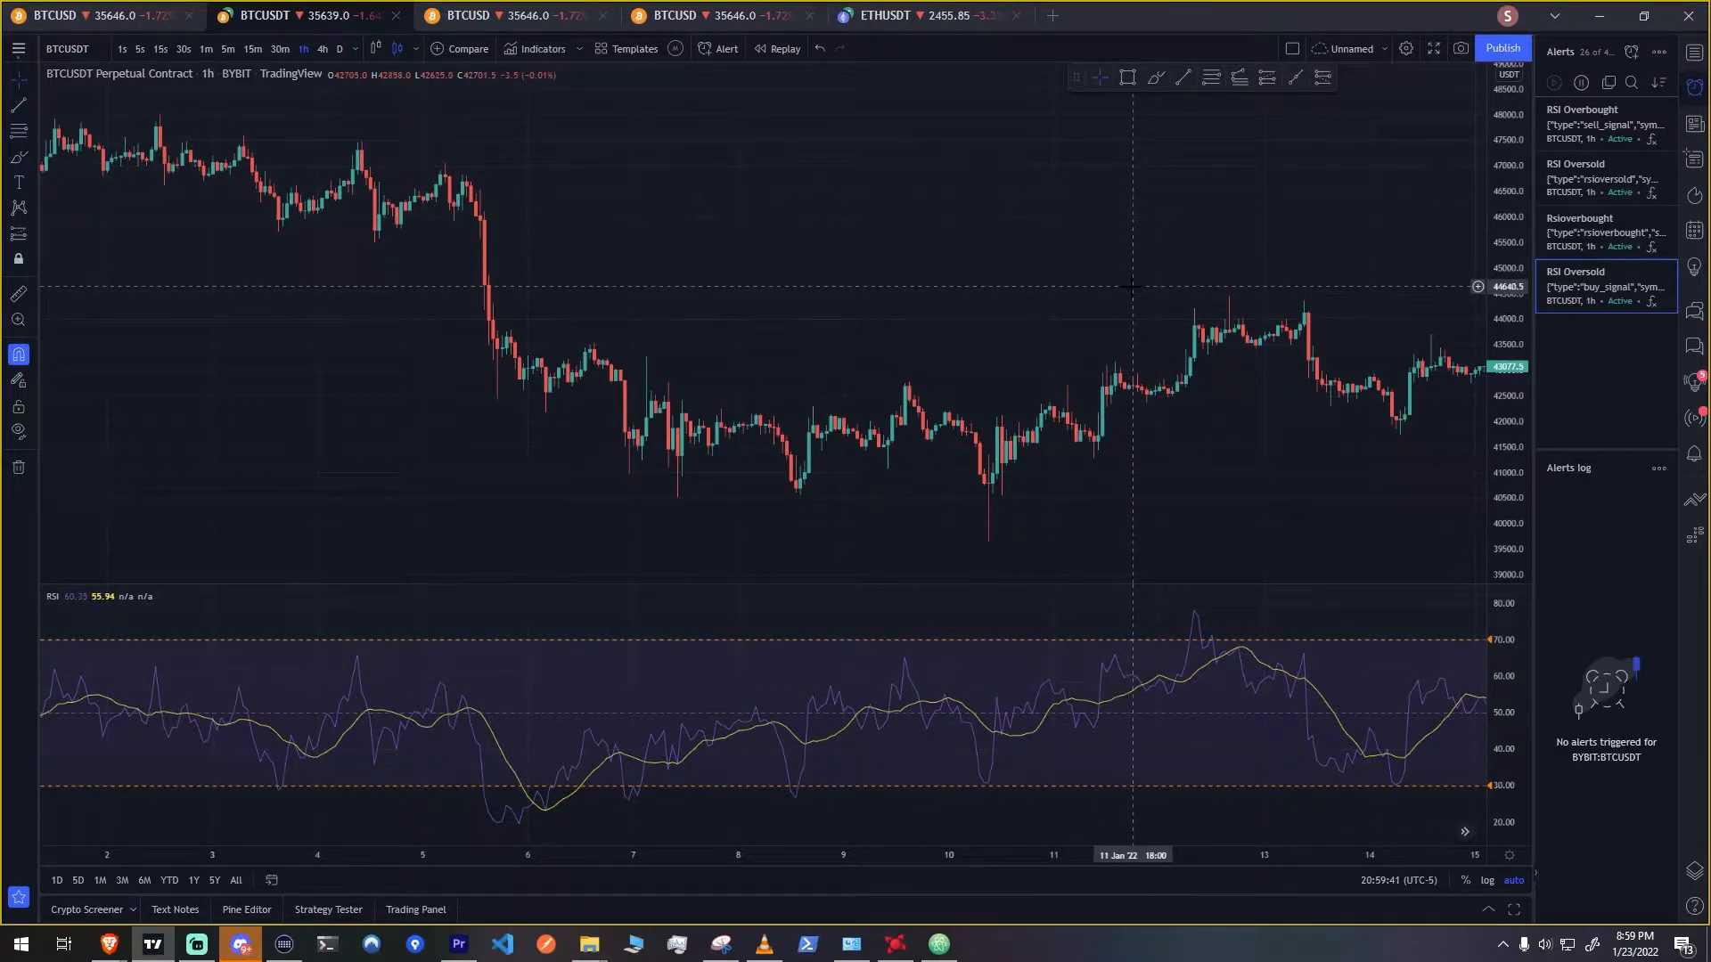
Start an alert on the RSI with the condition Crossing Down value 30, triggering Once Per Bar Close
right_click(360, 668)
left_click(376, 640)
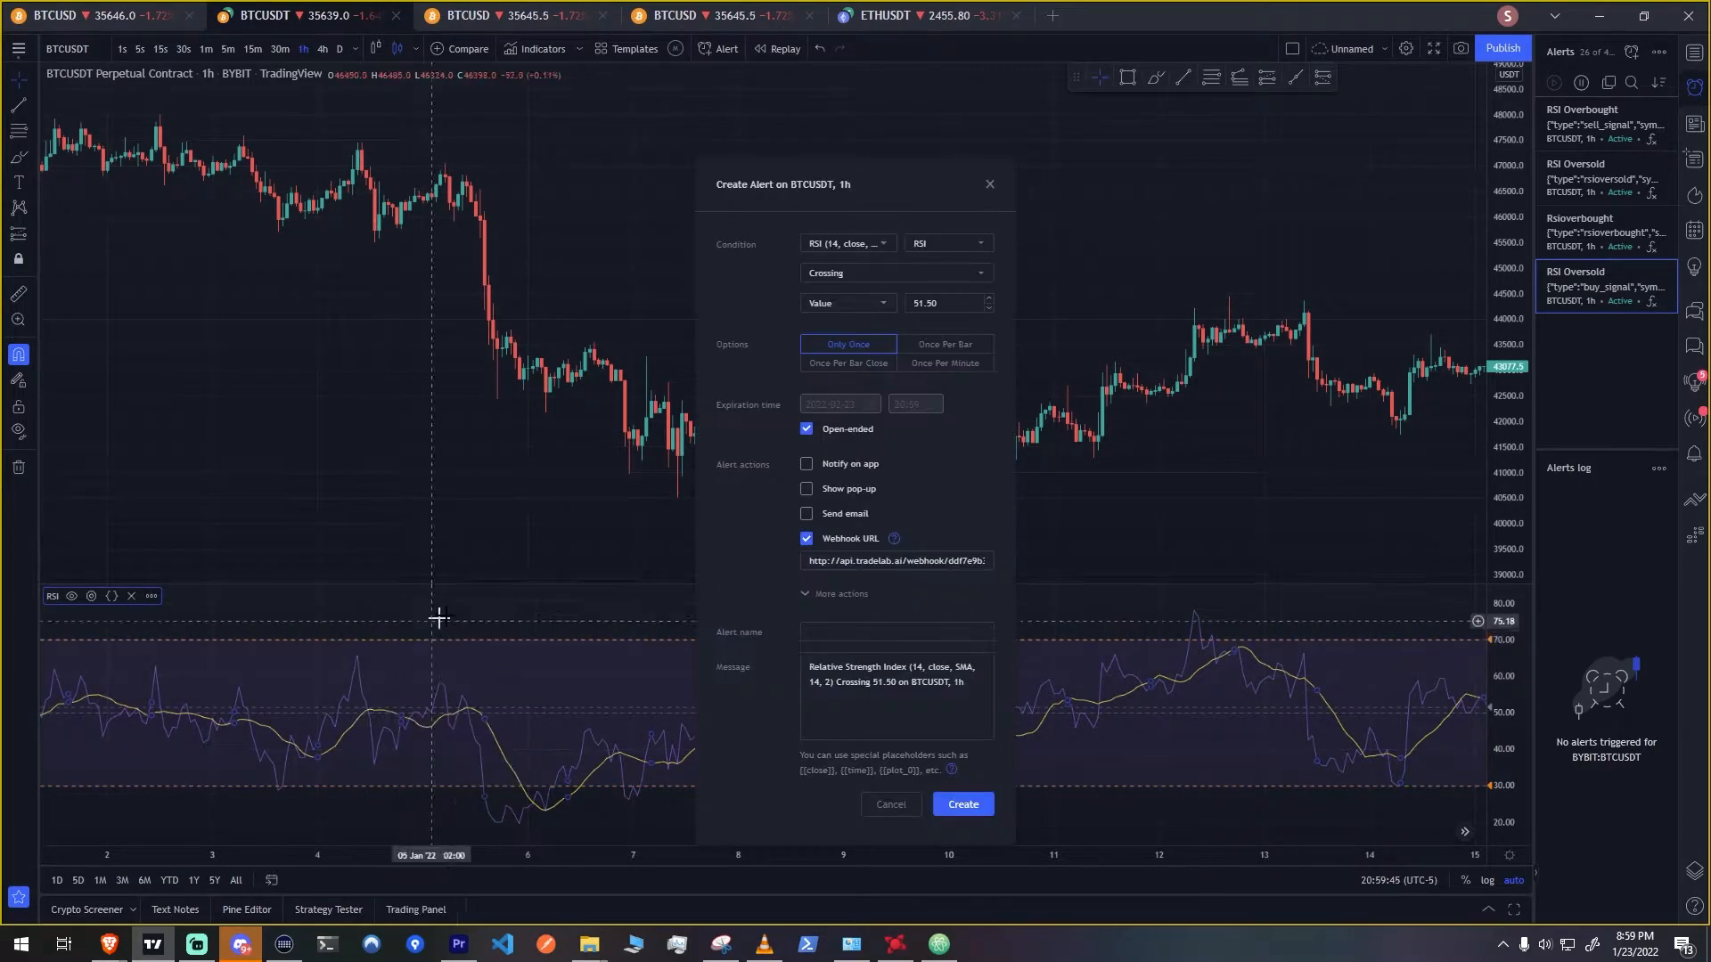
left_click(962, 274)
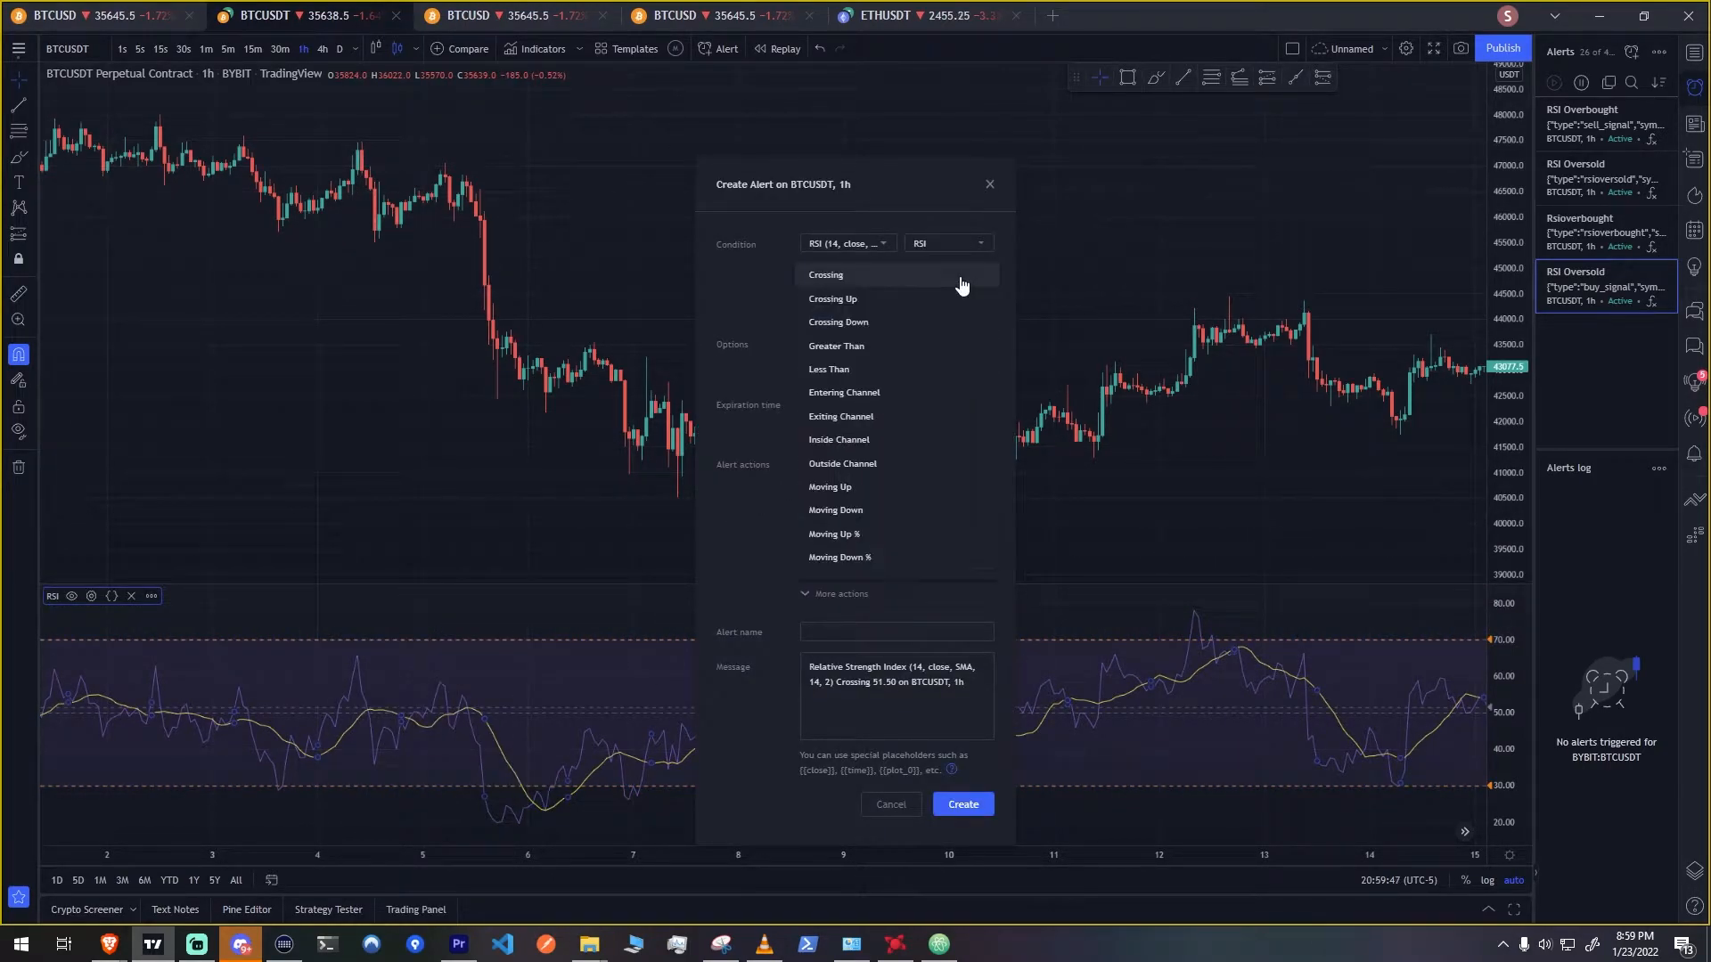
left_click(950, 323)
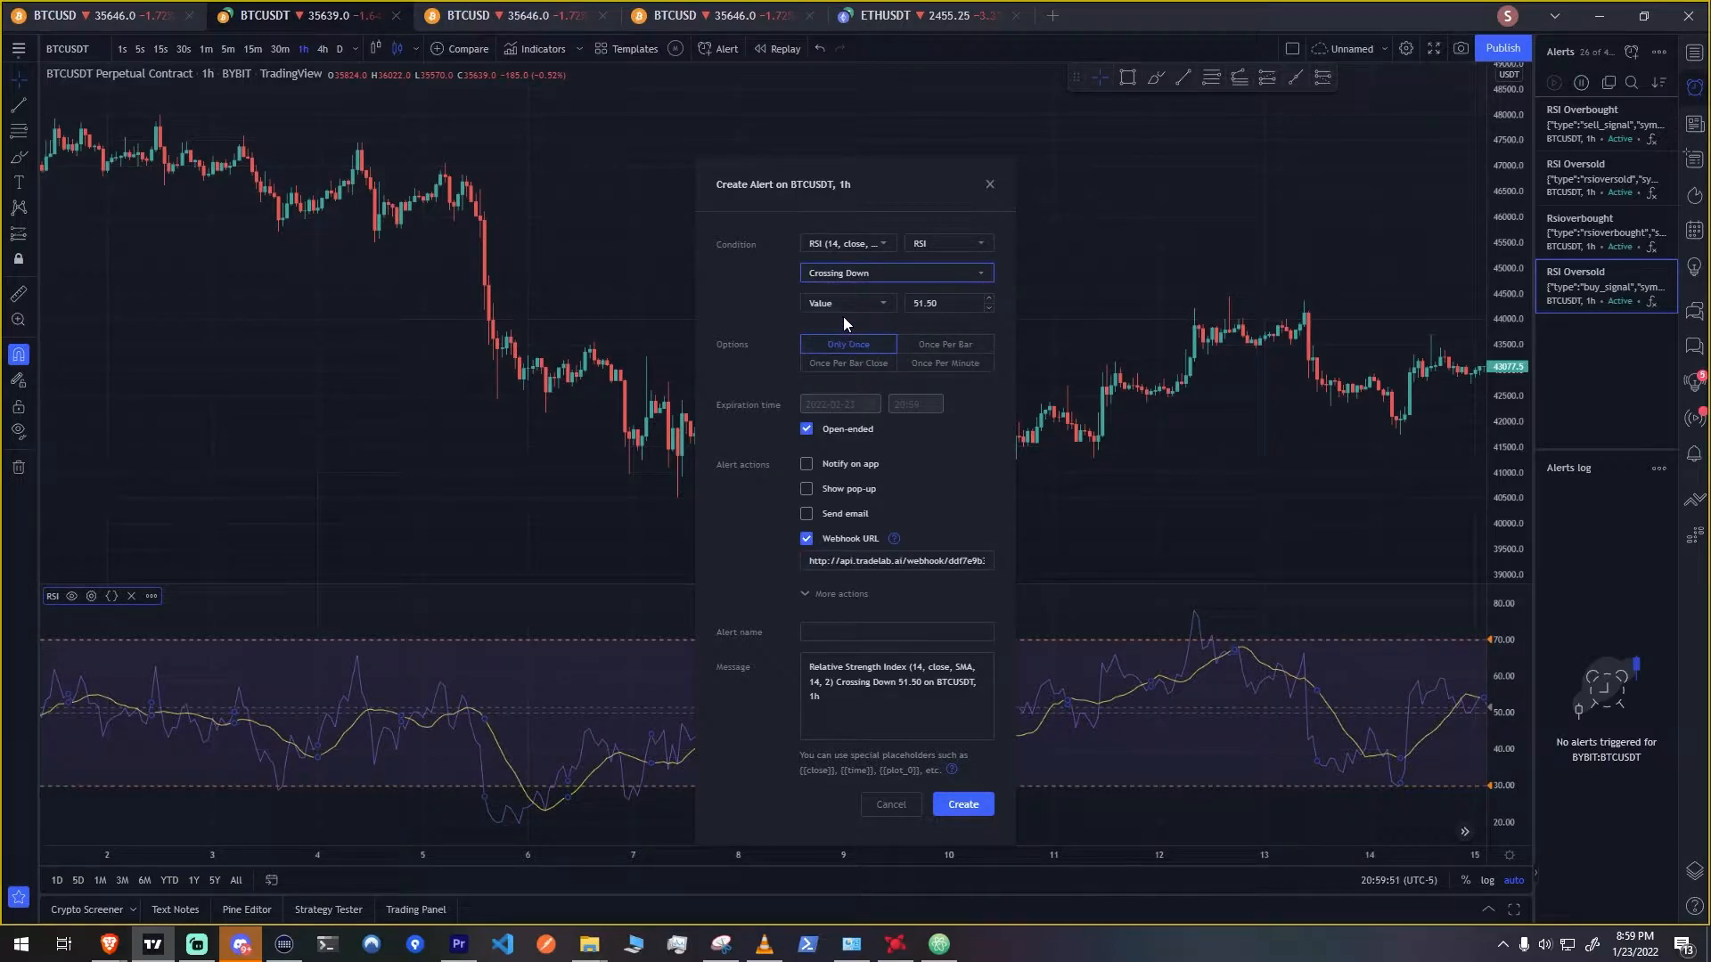
double_click(931, 303)
type("30")
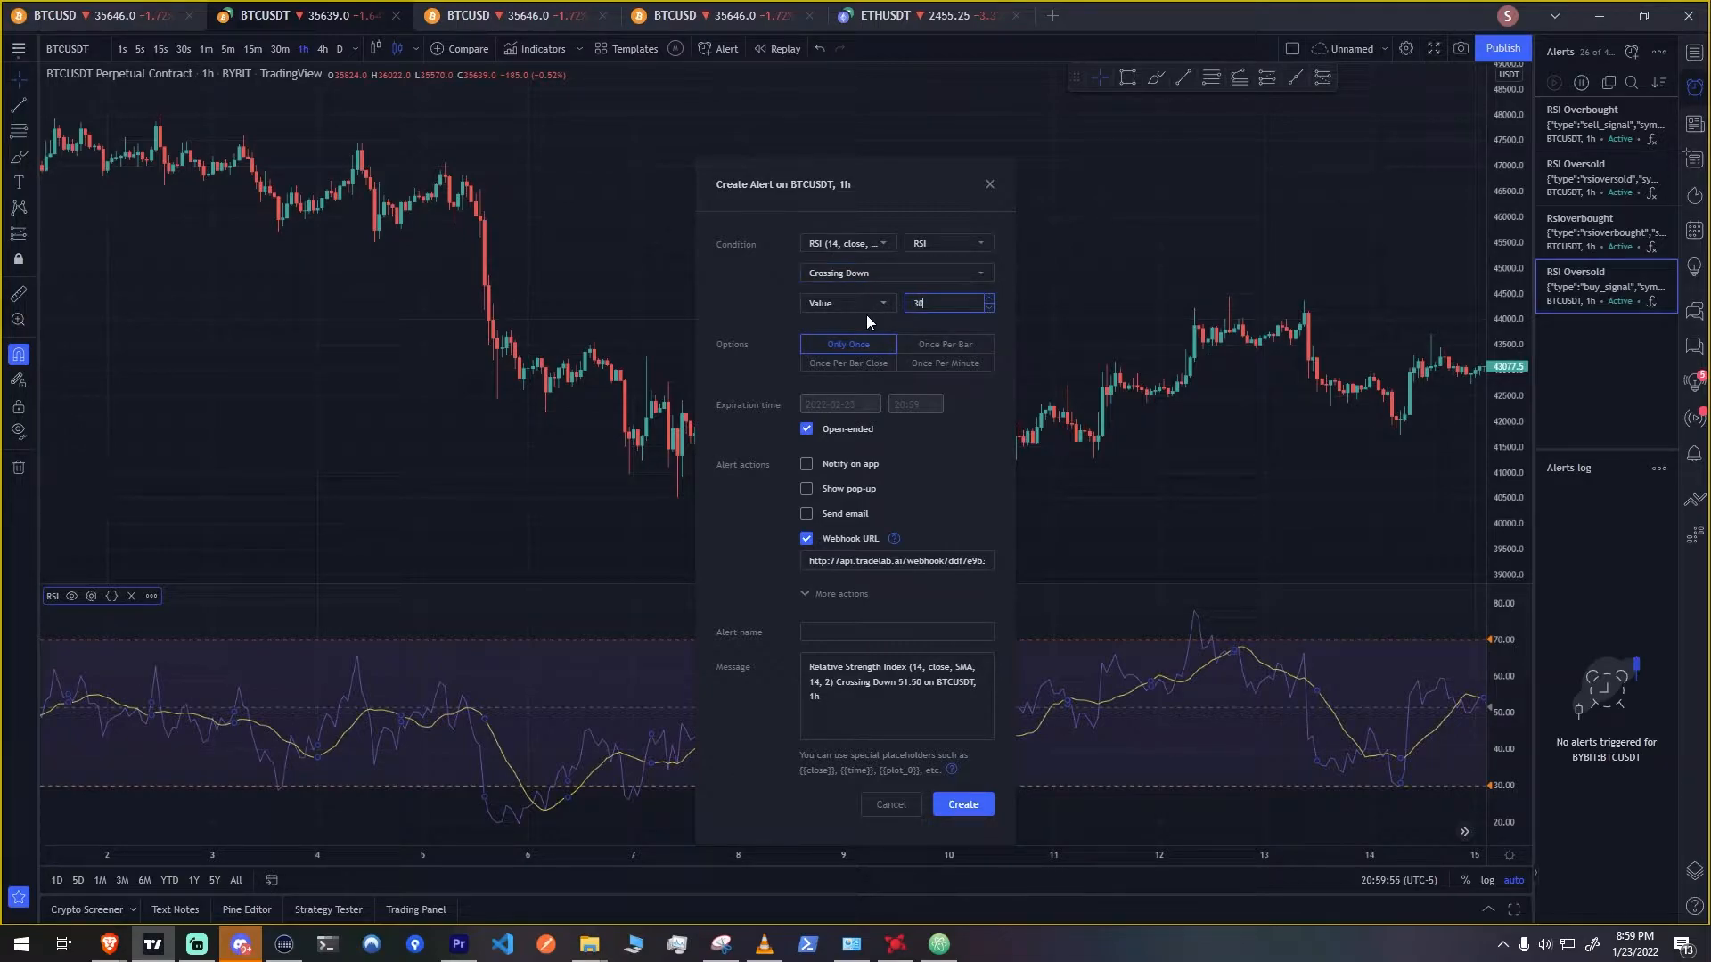
left_click(778, 323)
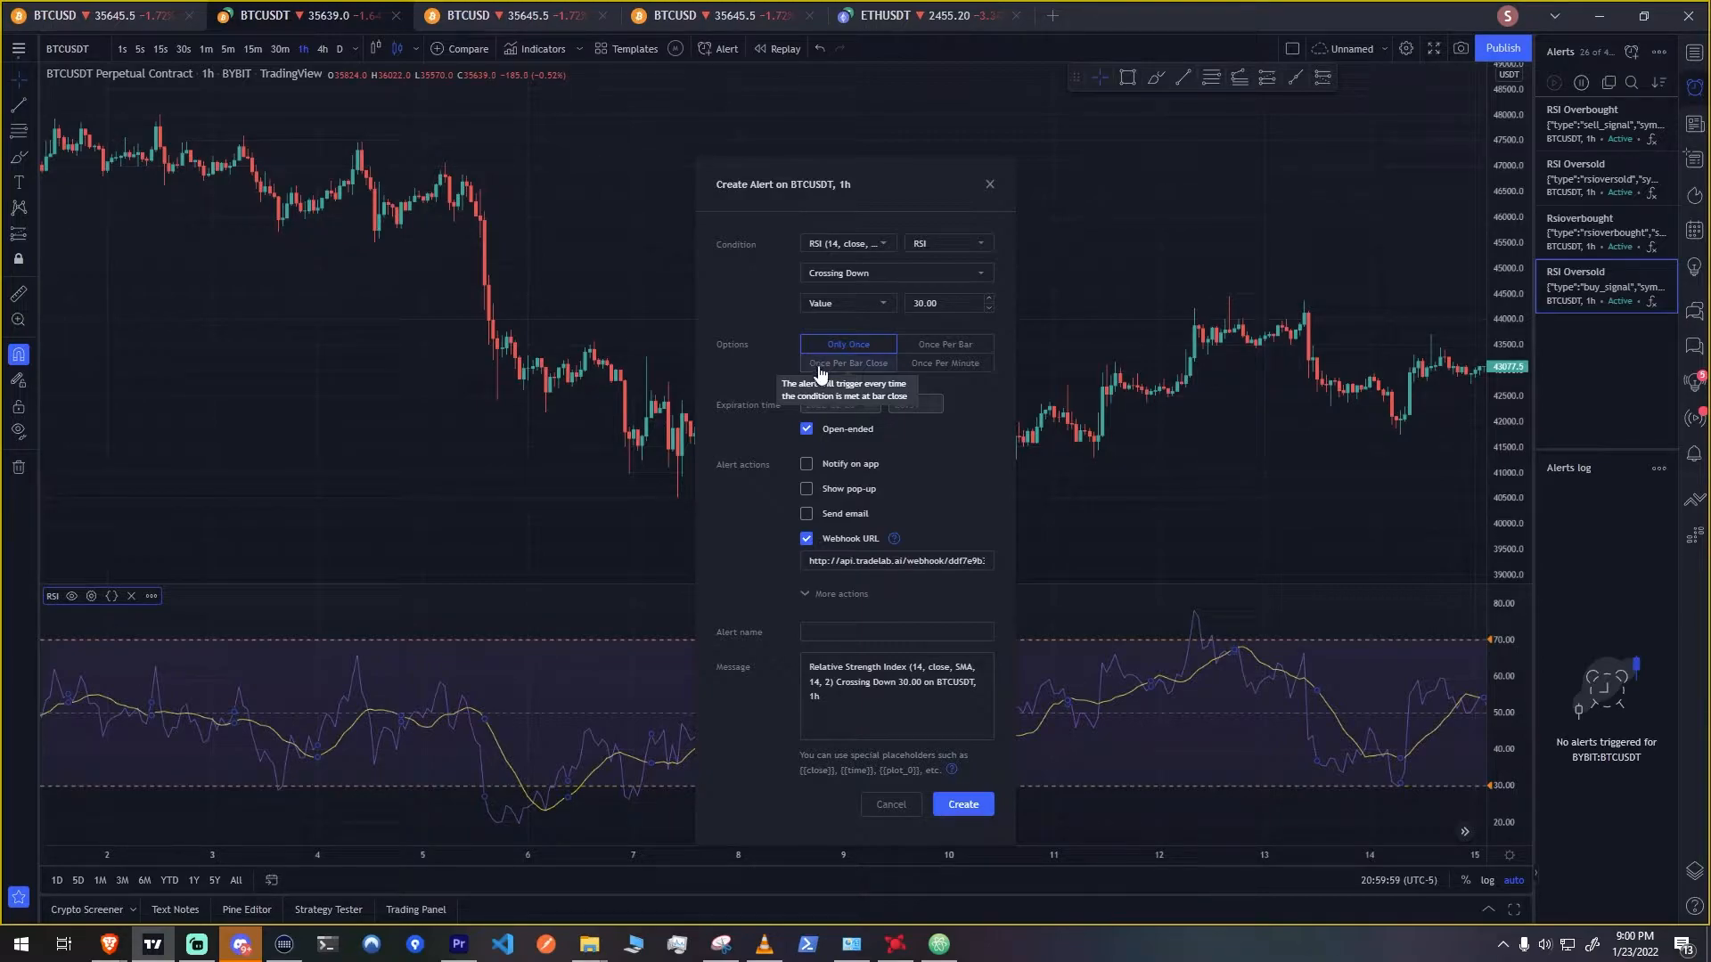
left_click(820, 365)
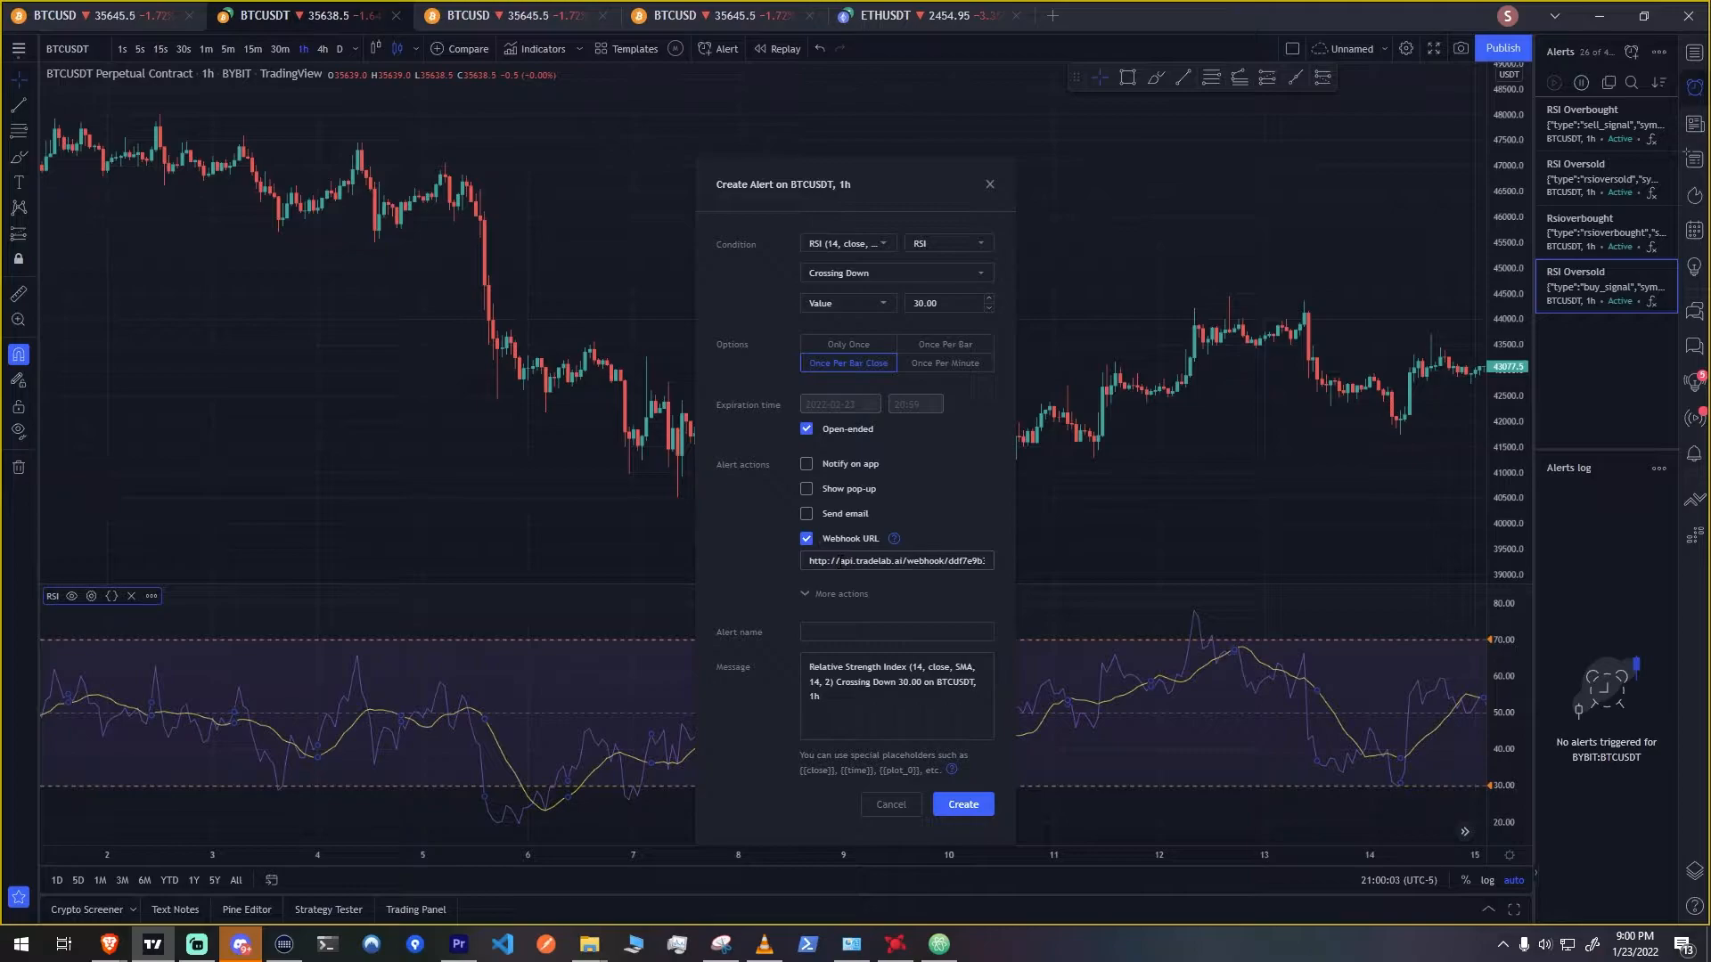
Replace the alert's webhook URL with the copied one and name the alert RSI OVERSOLD
left_click(841, 562)
key("ctrl+a")
key("ctrl+v")
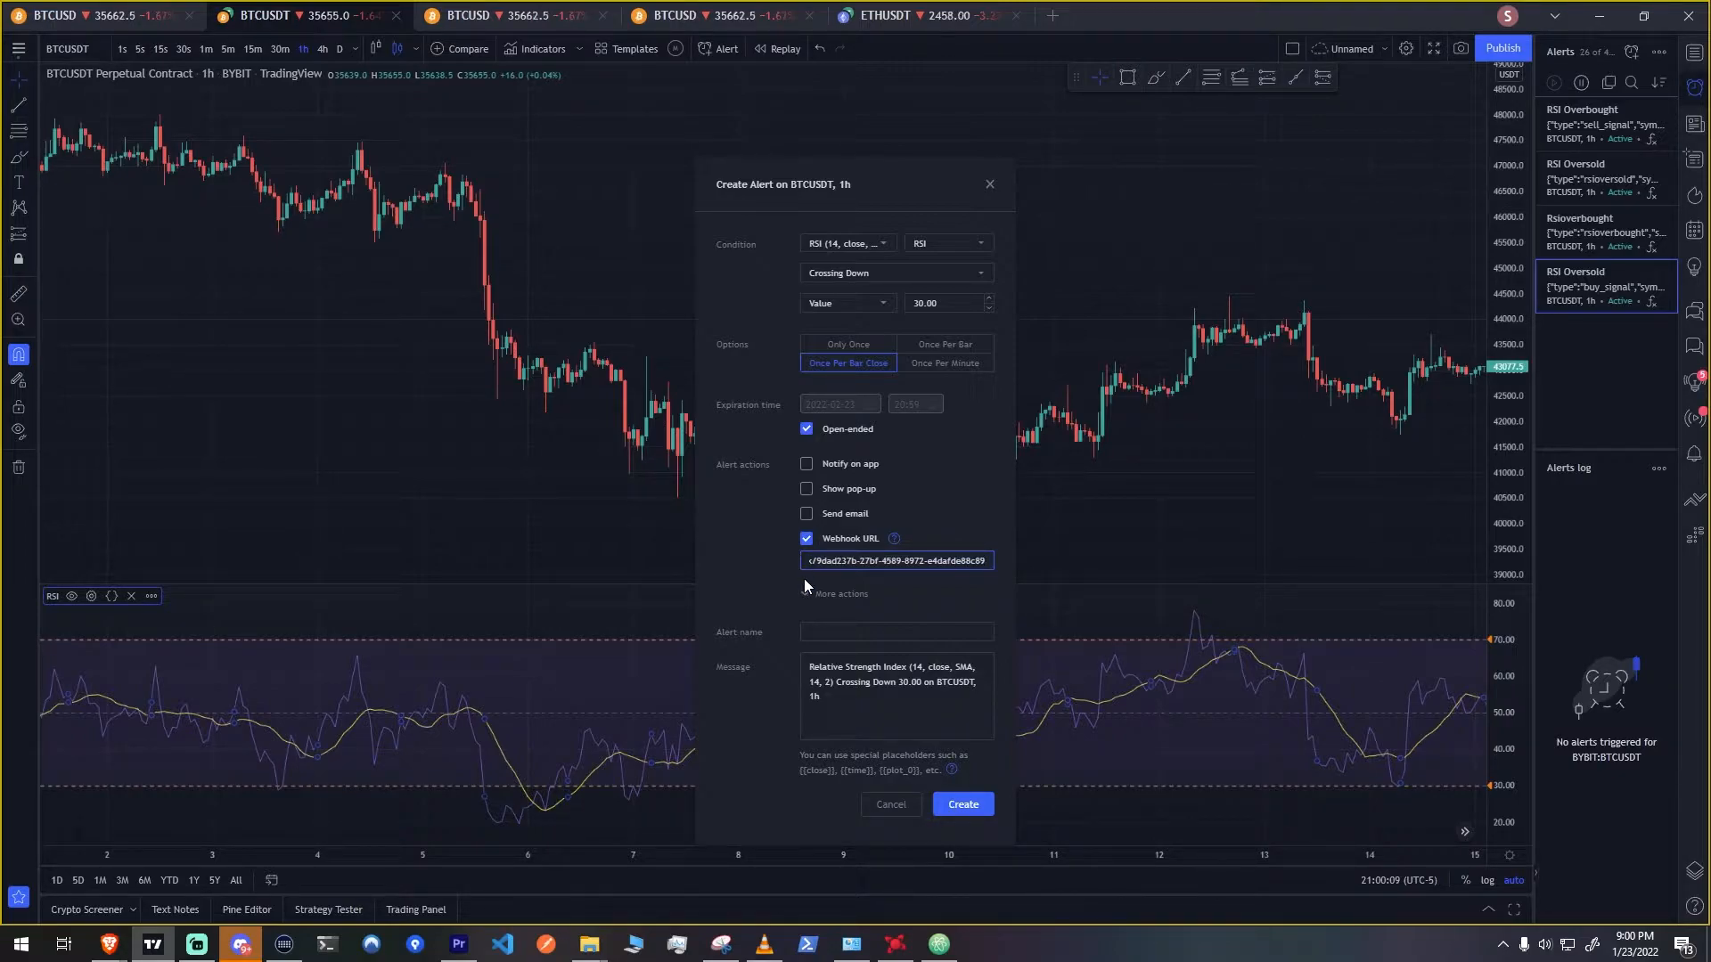
left_click(814, 630)
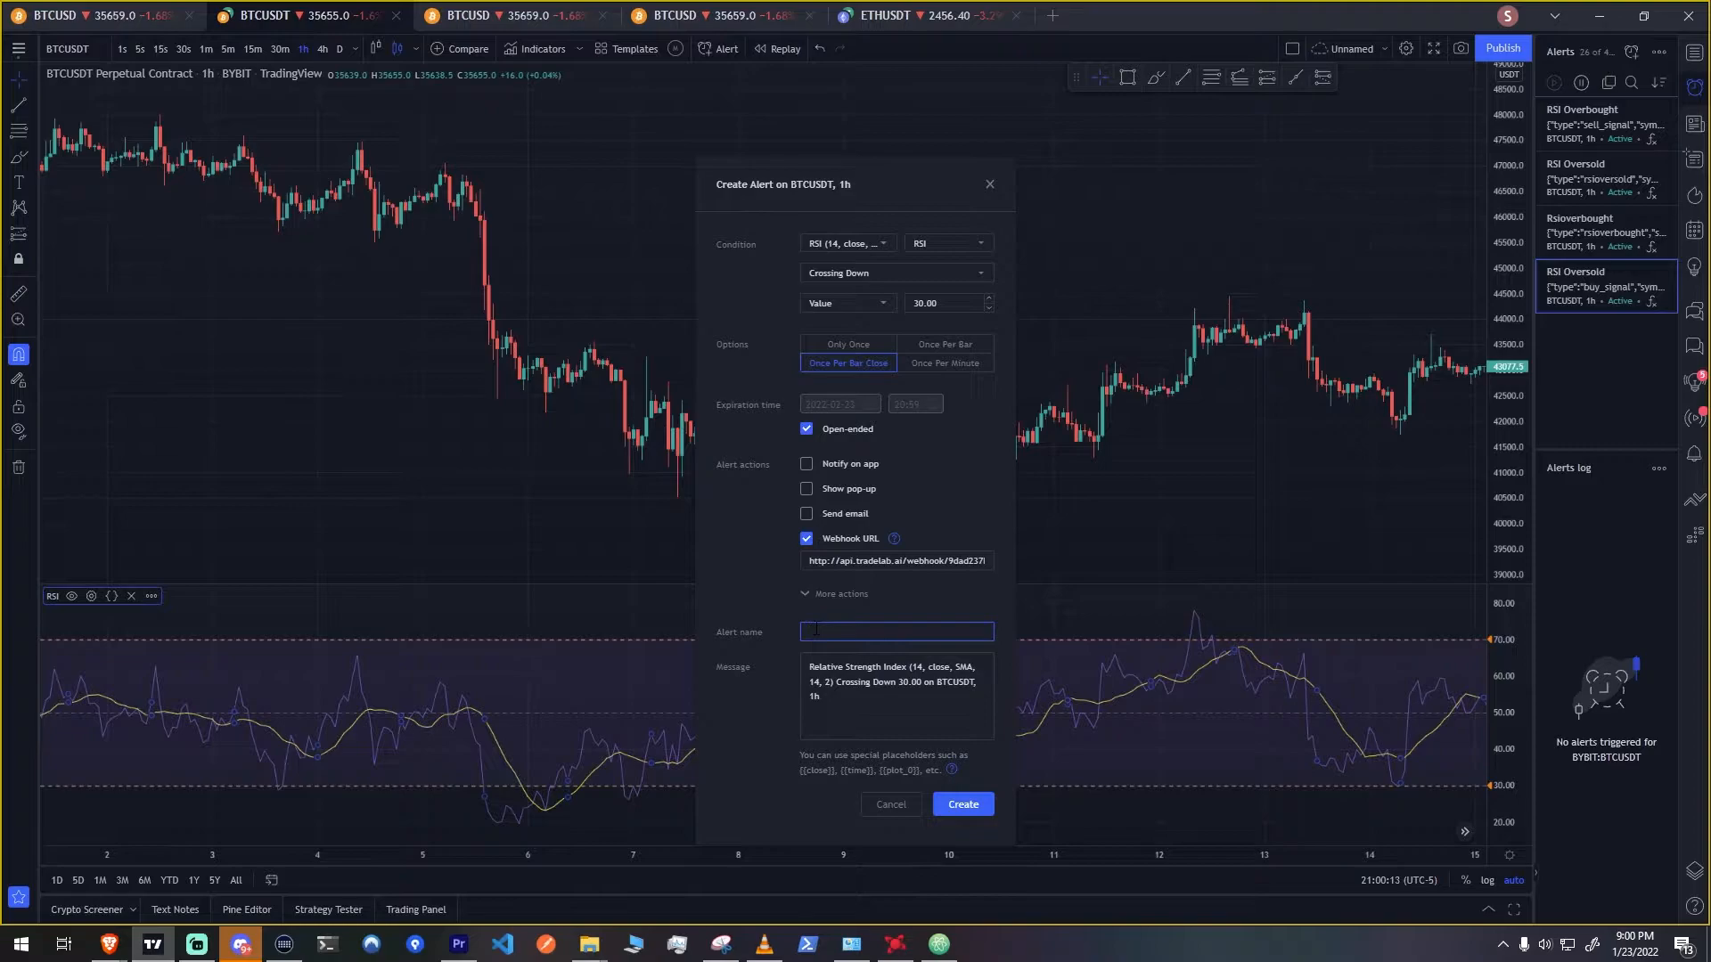
type("RSI OVERSOLD")
Switch back to TradeLab, set the alert's symbol field to BTCUSD and copy the generated example message
left_click(109, 944)
left_click(104, 884)
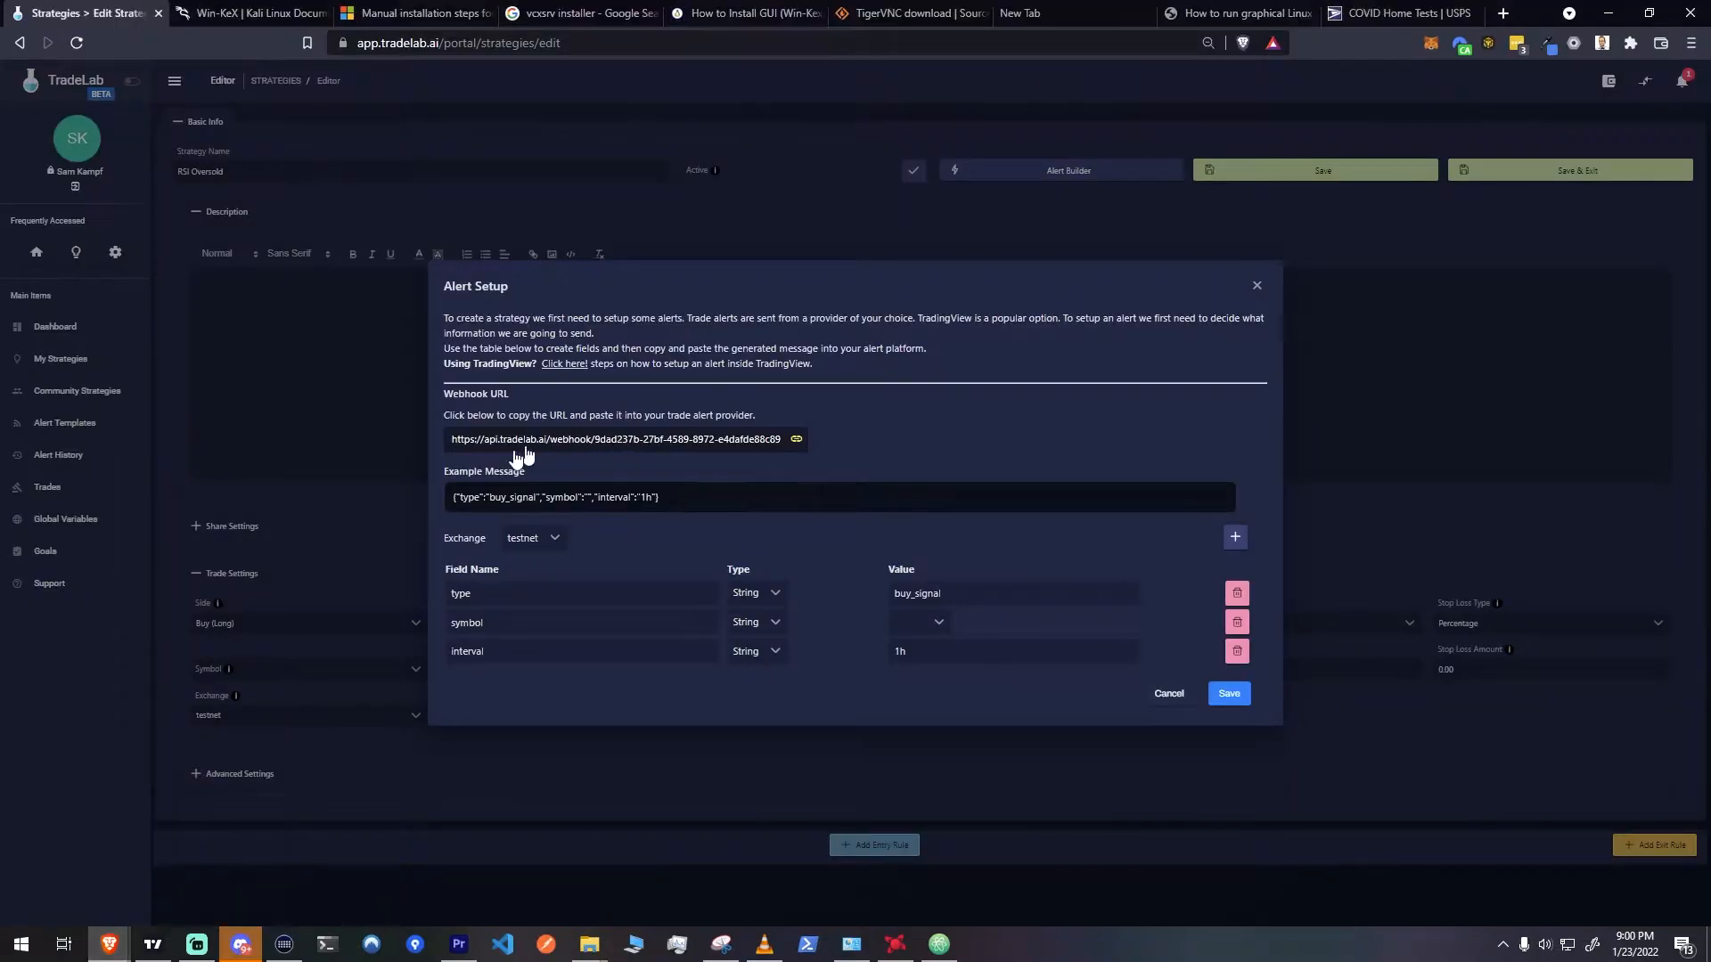
left_click(504, 500)
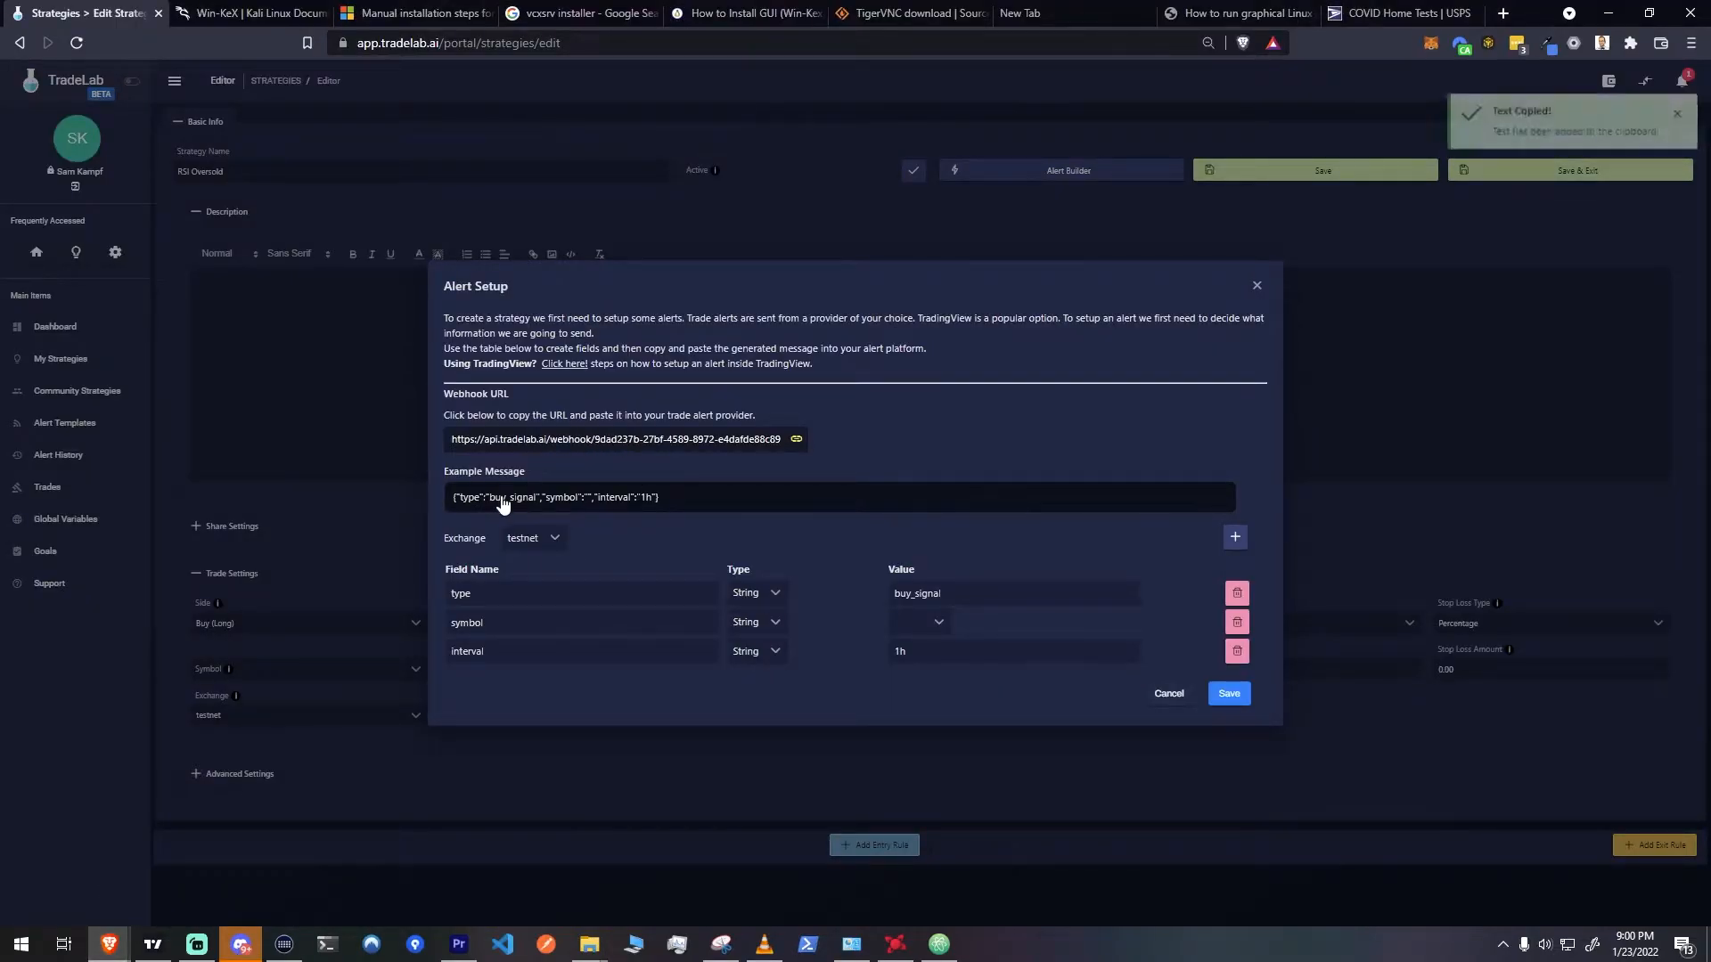
left_click(910, 628)
key("b")
scroll(937, 677, "down", 3)
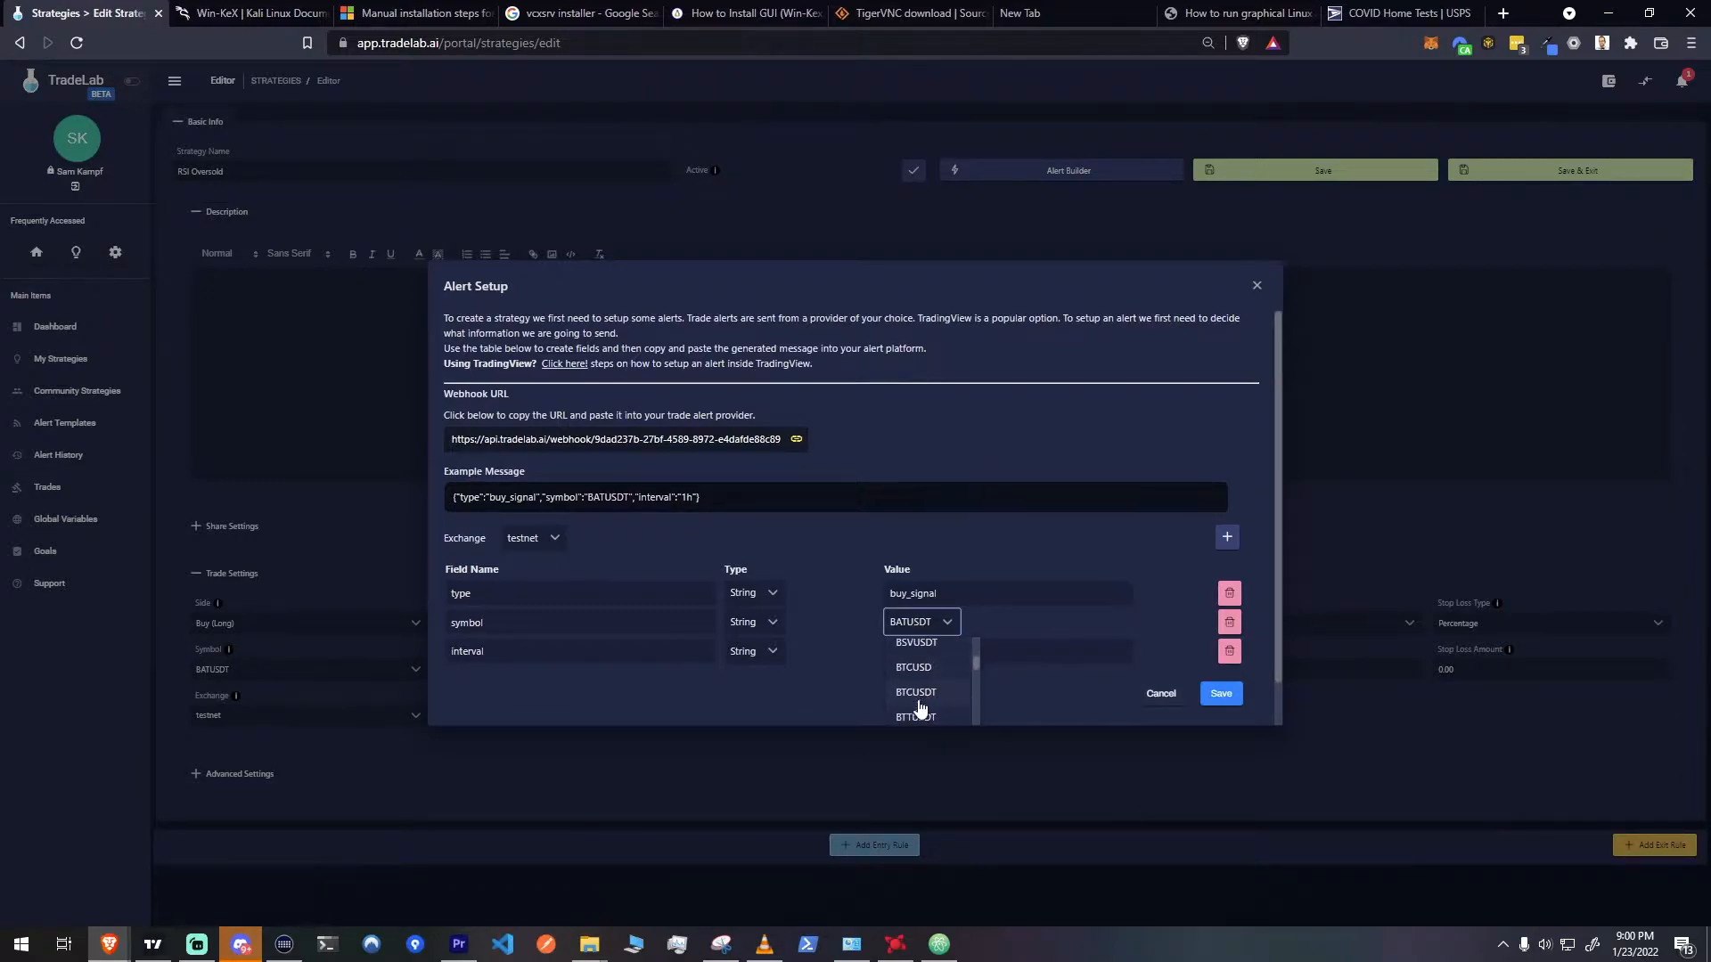
left_click(918, 668)
left_click(720, 506)
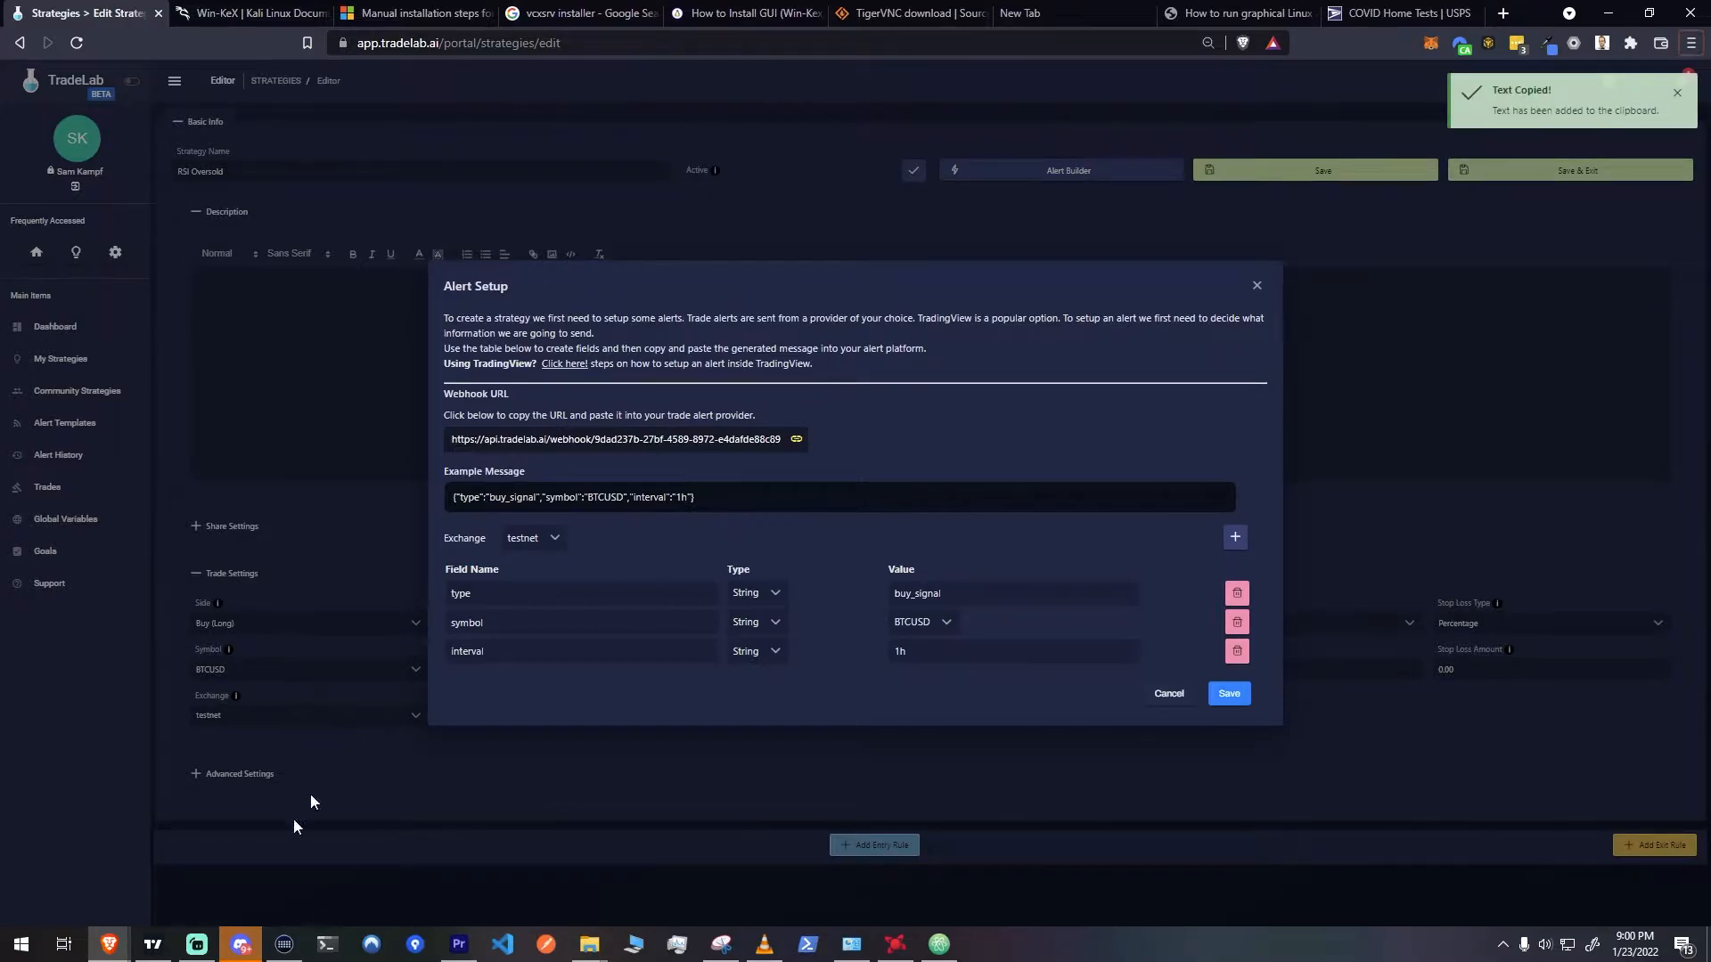
Return to TradingView, replace the alert's message with the copied JSON text and create the alert
mouse_move(110, 944)
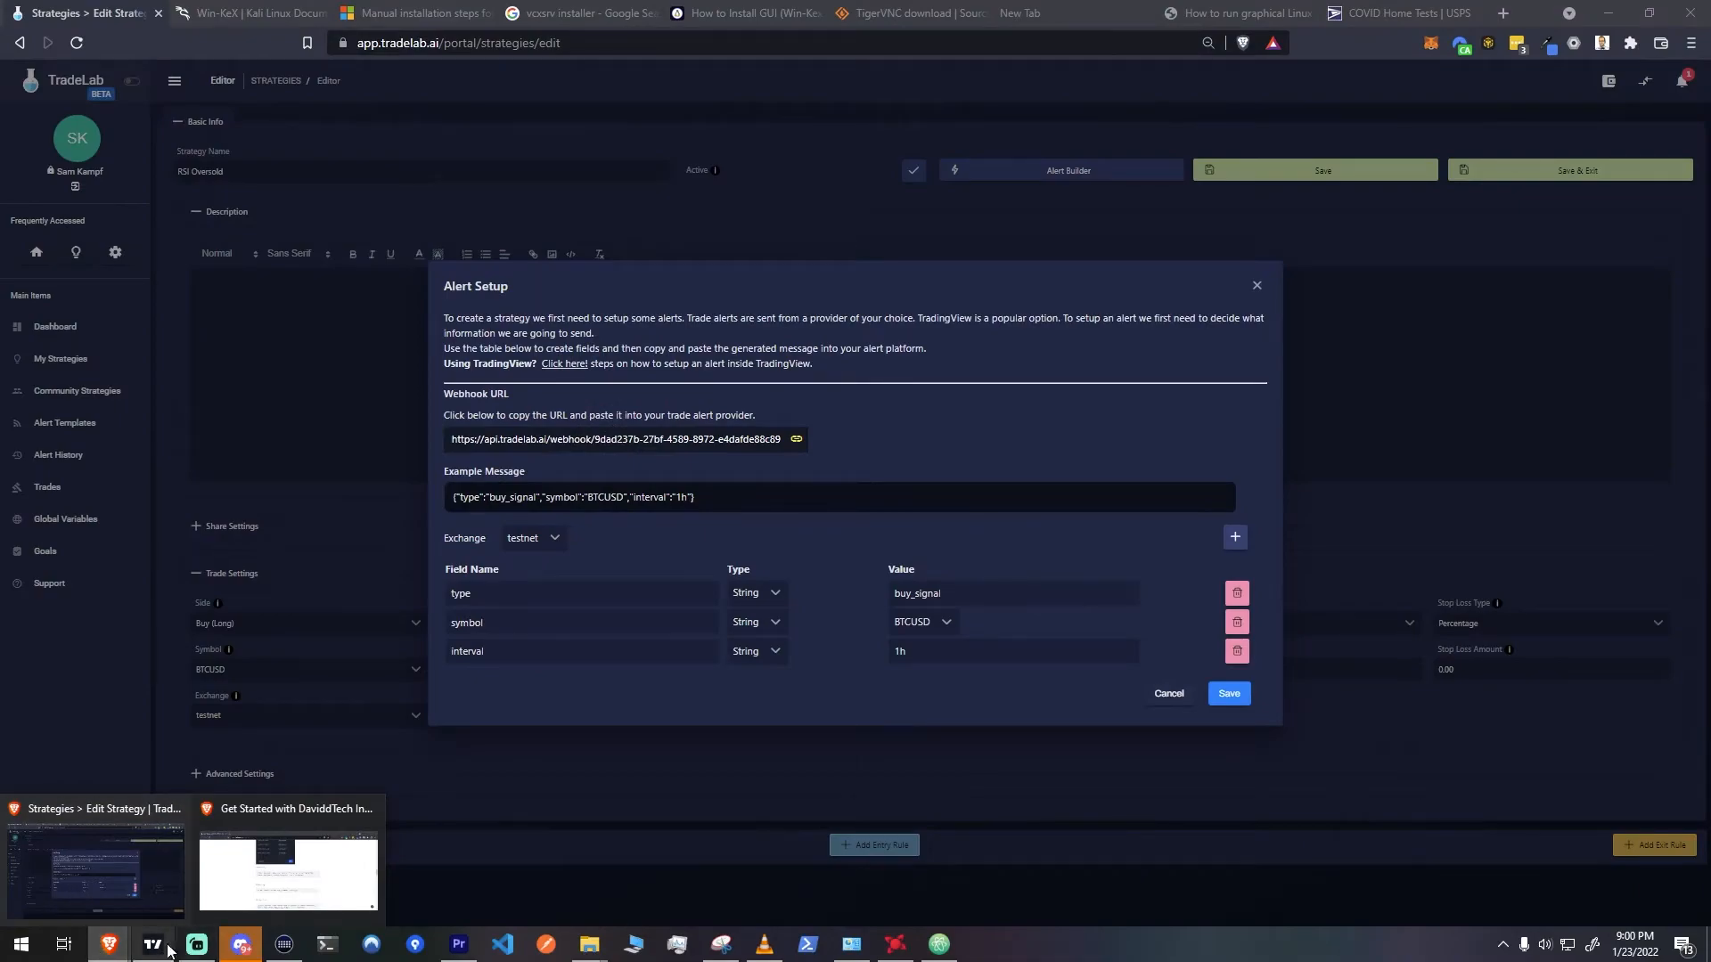
left_click(168, 947)
key("ctrl+a")
key("ctrl+v")
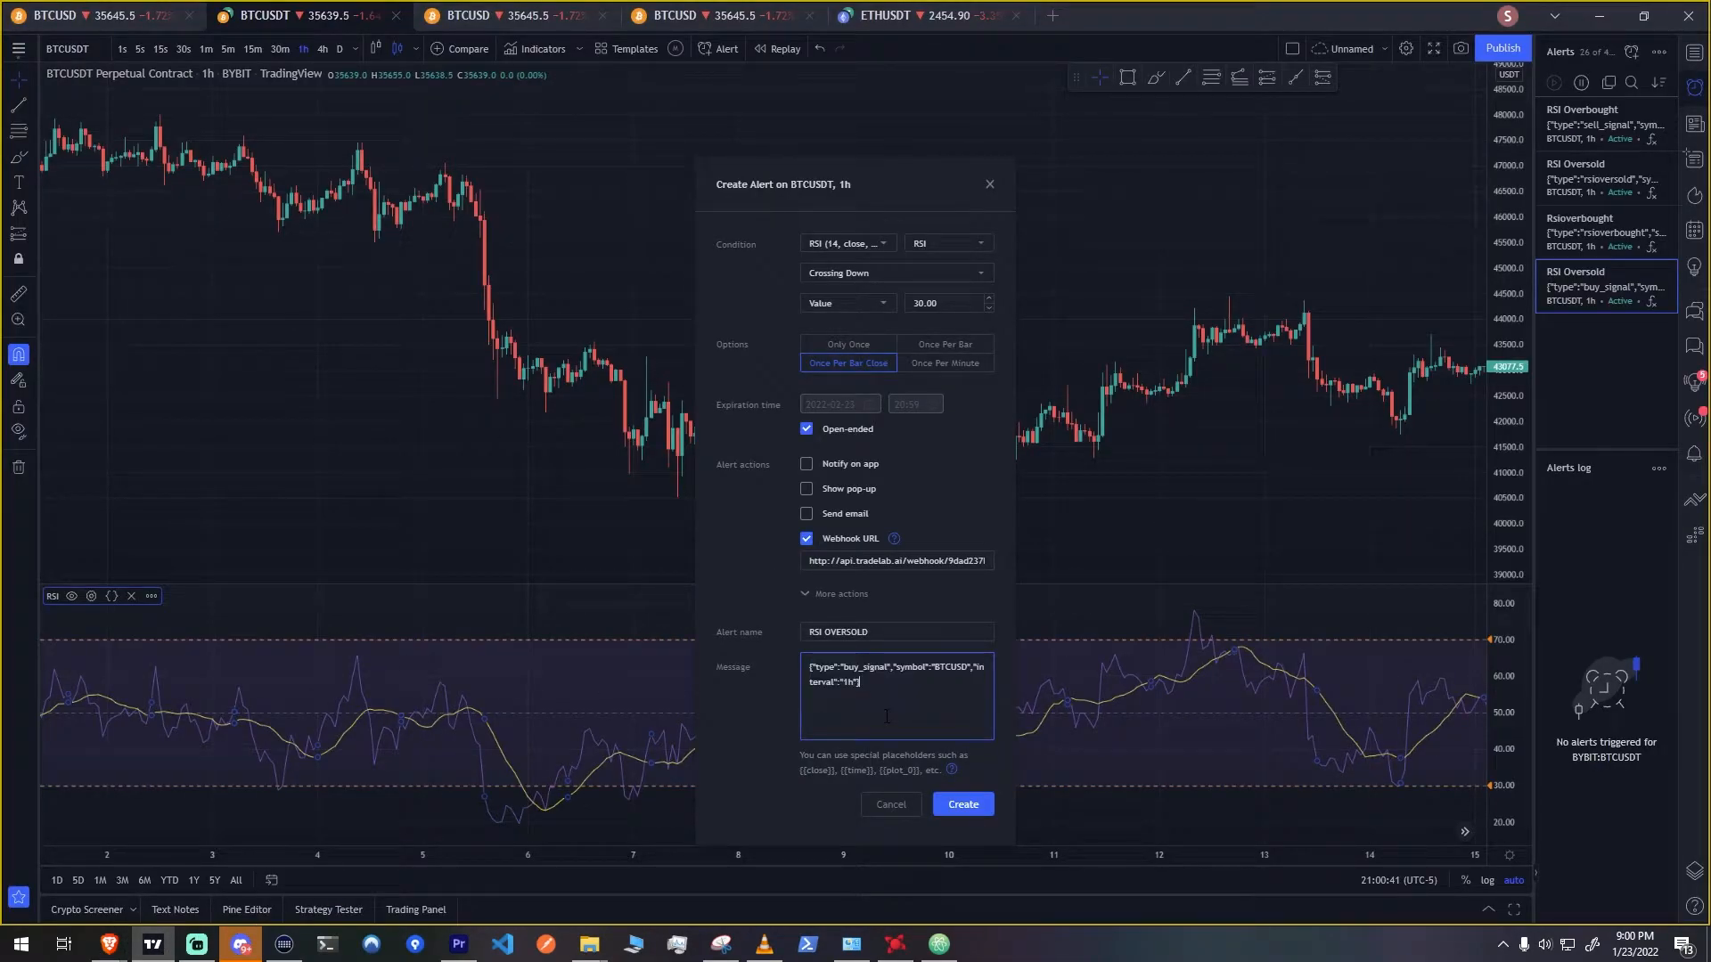
left_click(964, 805)
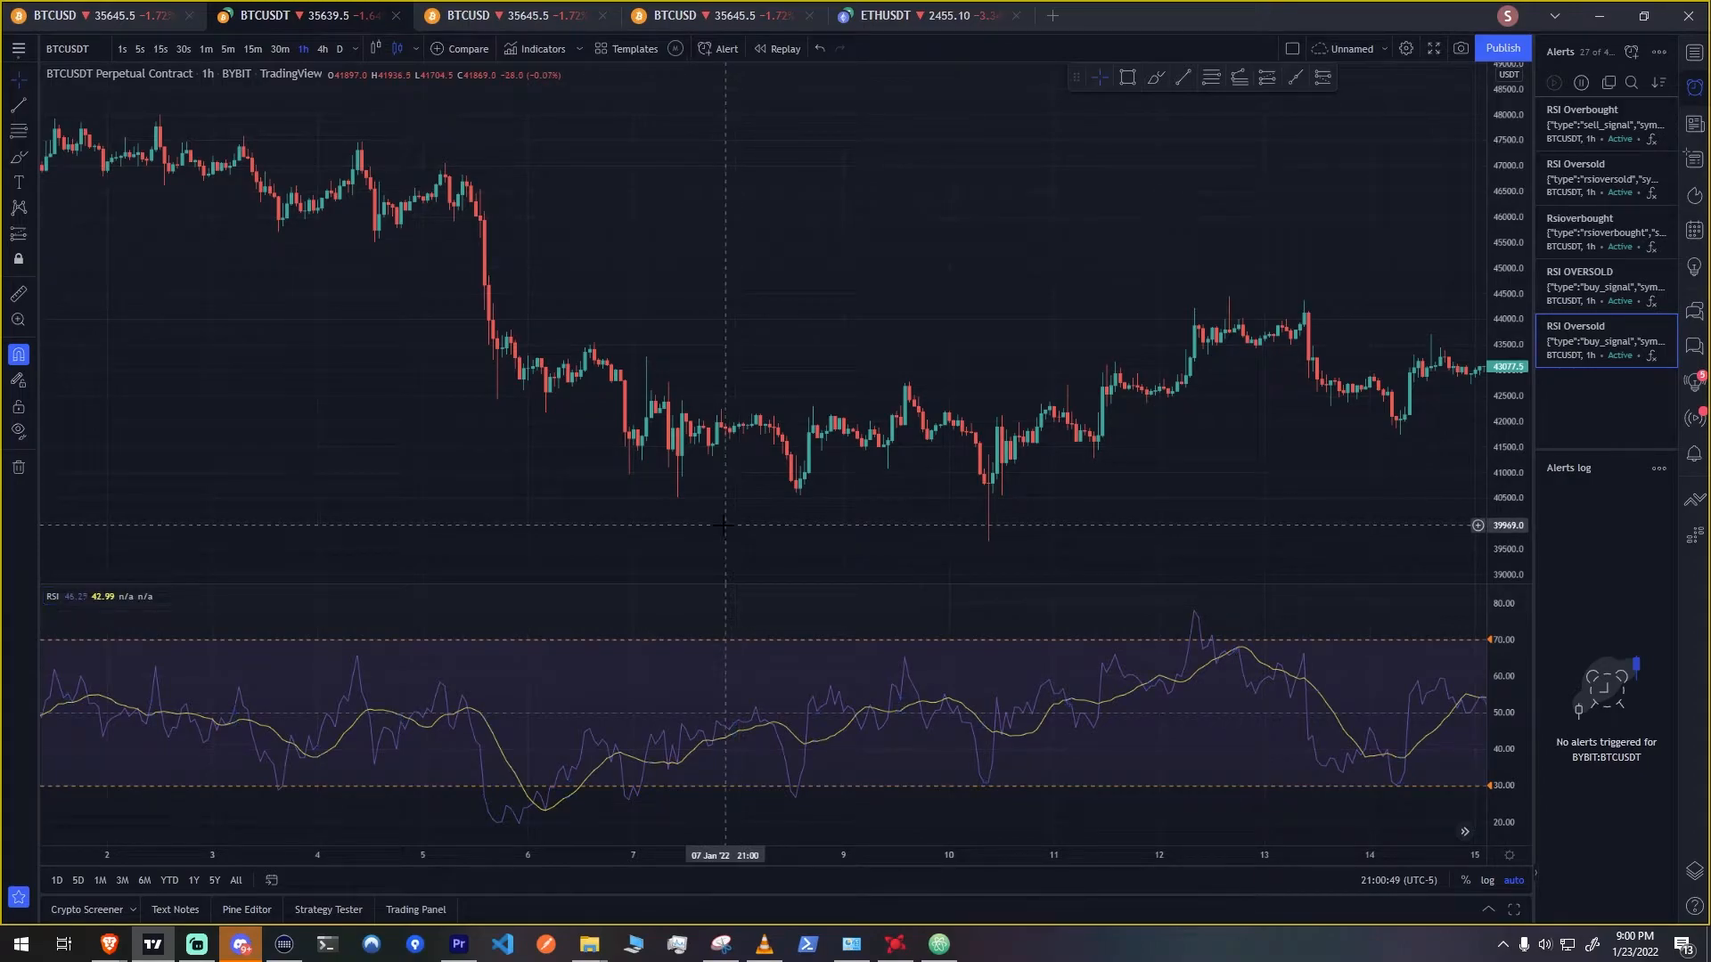
Review the settings of the older RSI Oversold alert and save it without edits
double_click(1593, 342)
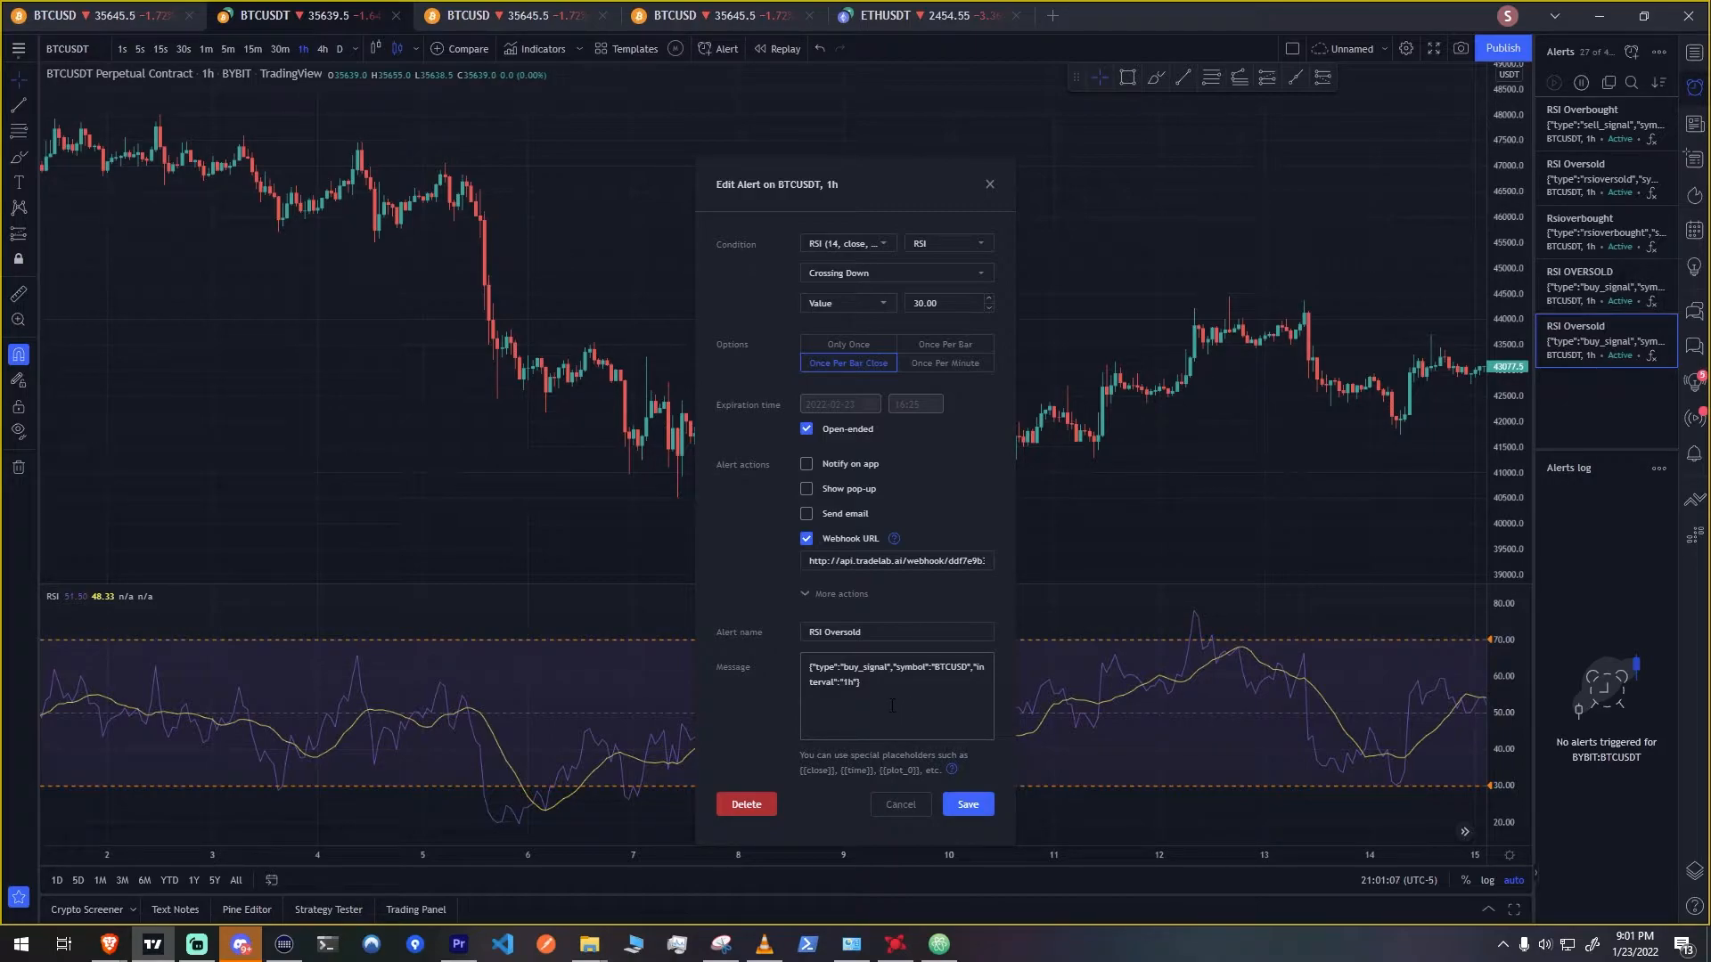
left_click(961, 805)
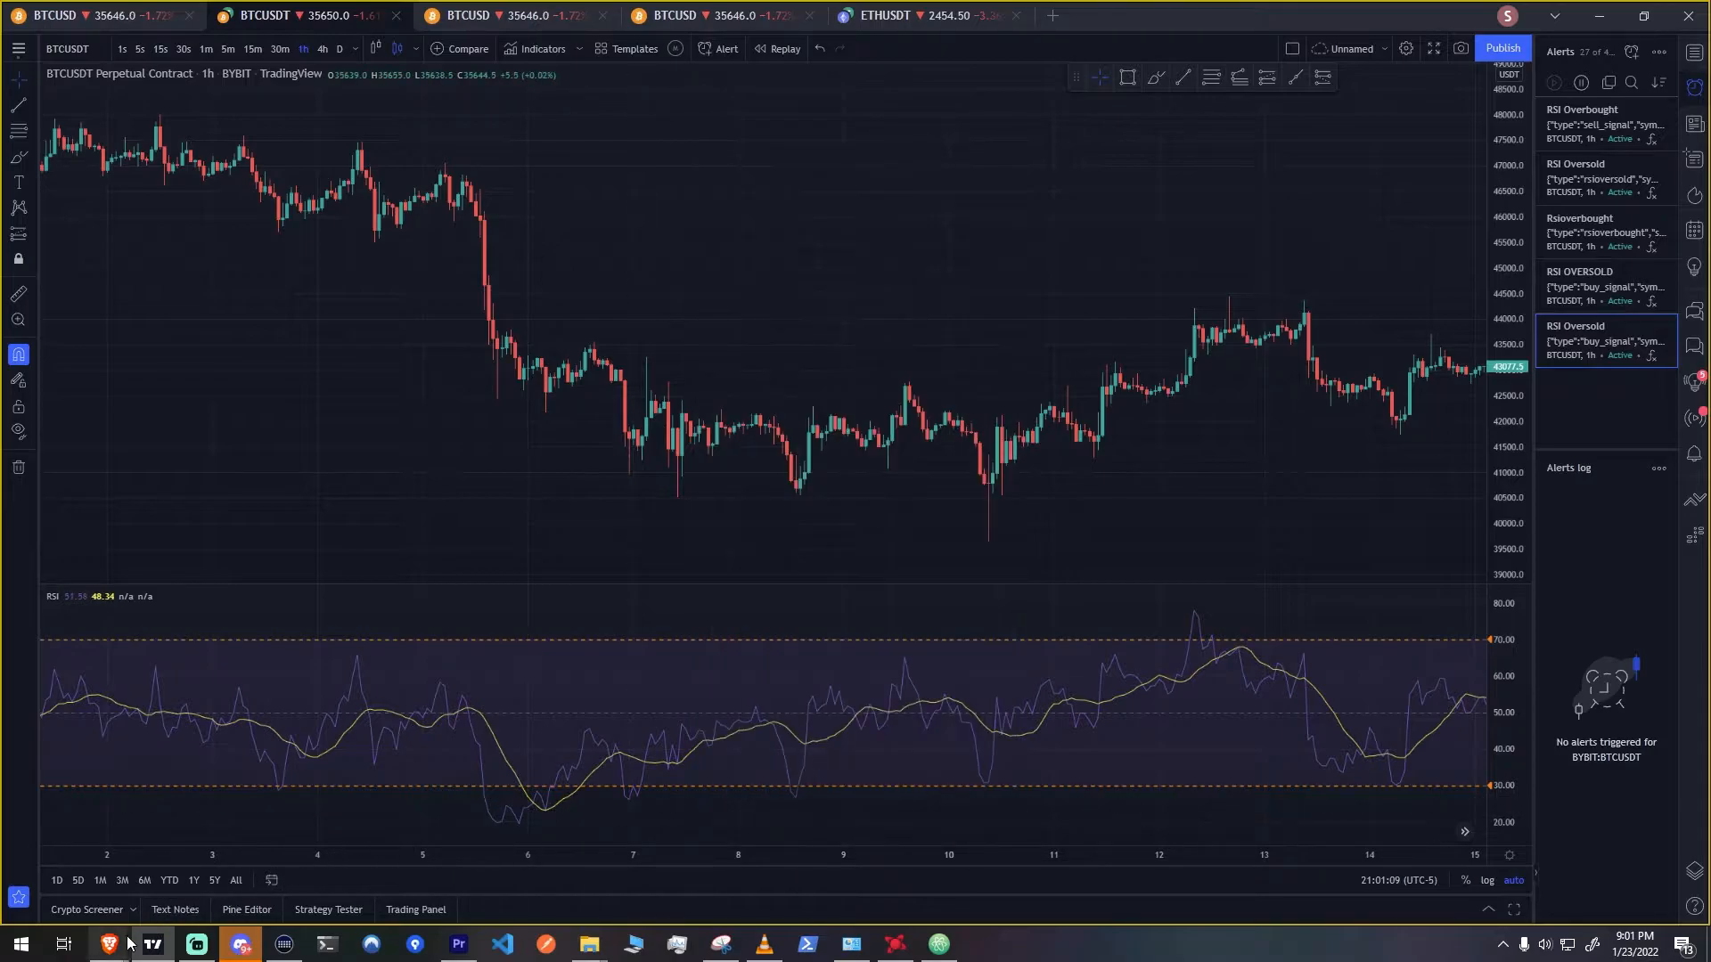
Switch back to TradeLab and save the alert setup
mouse_move(108, 944)
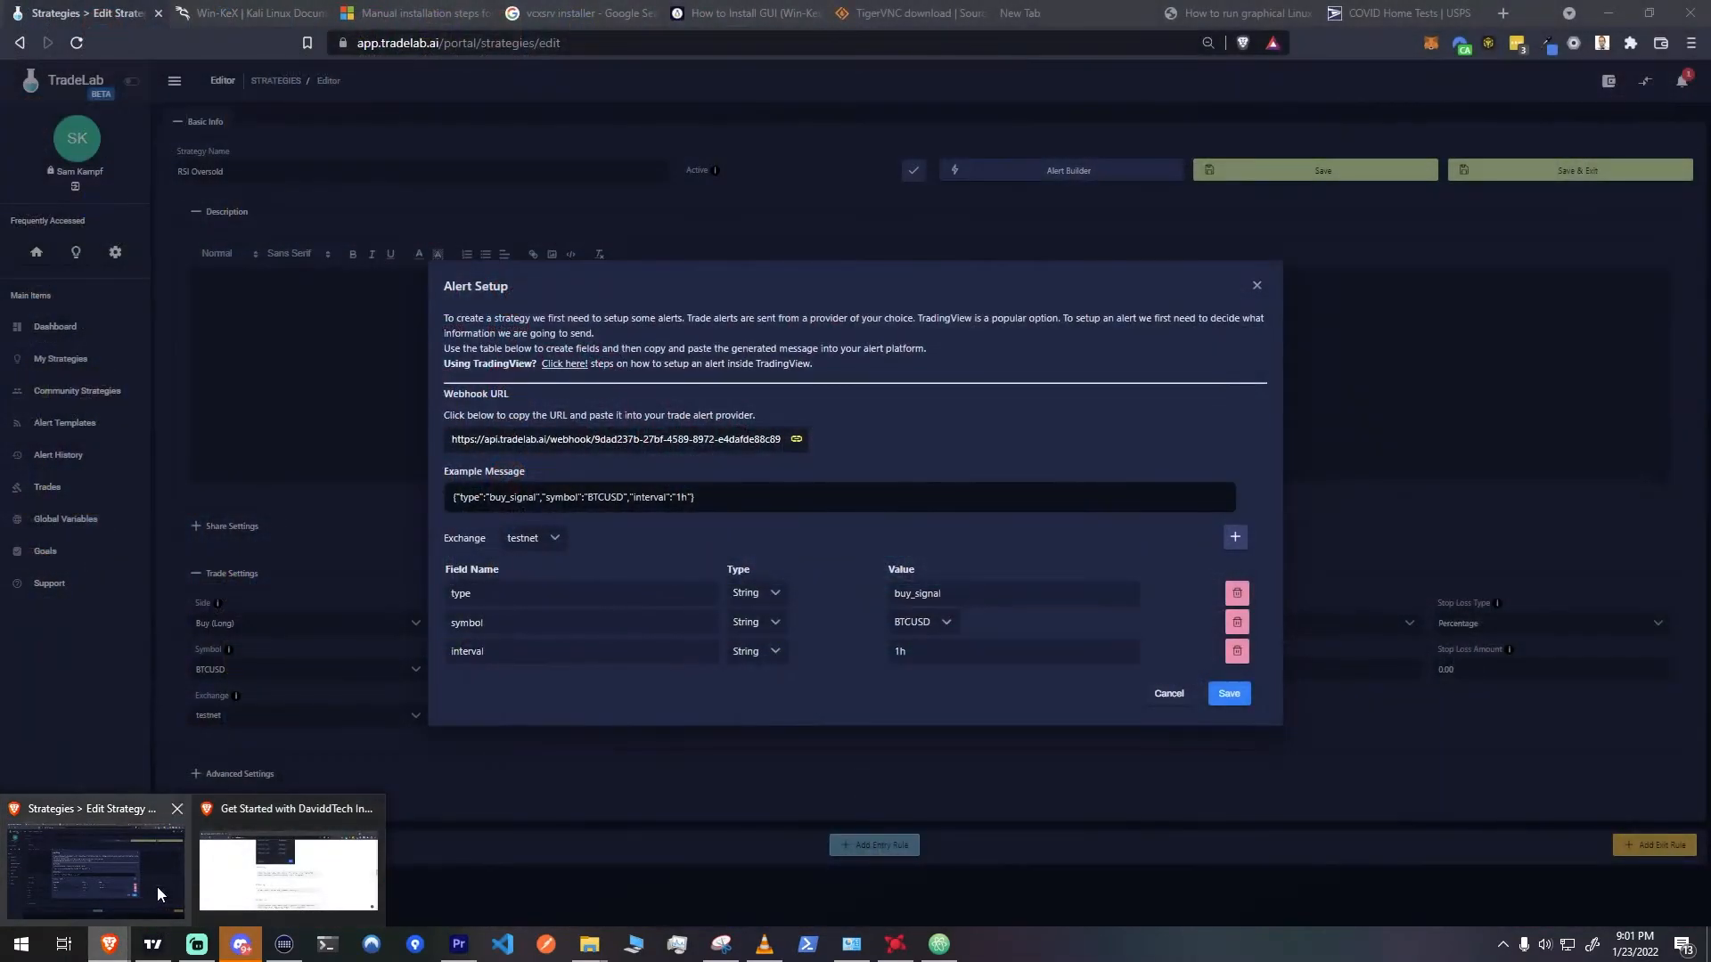
left_click(157, 886)
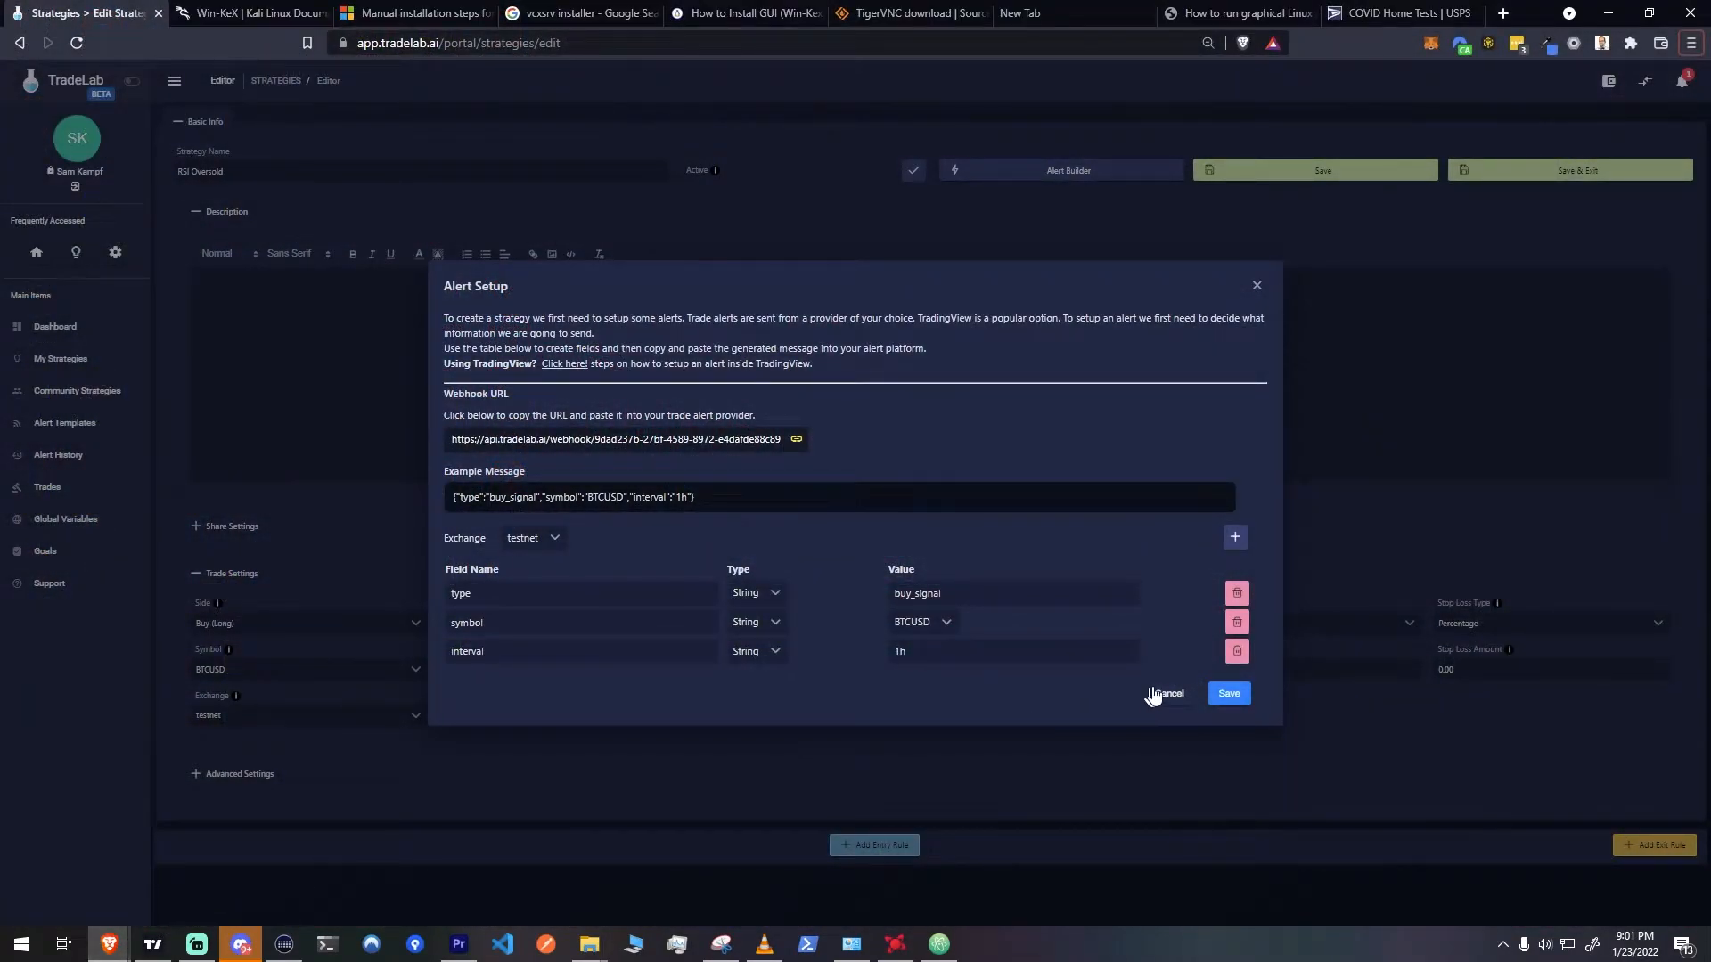
left_click(1237, 697)
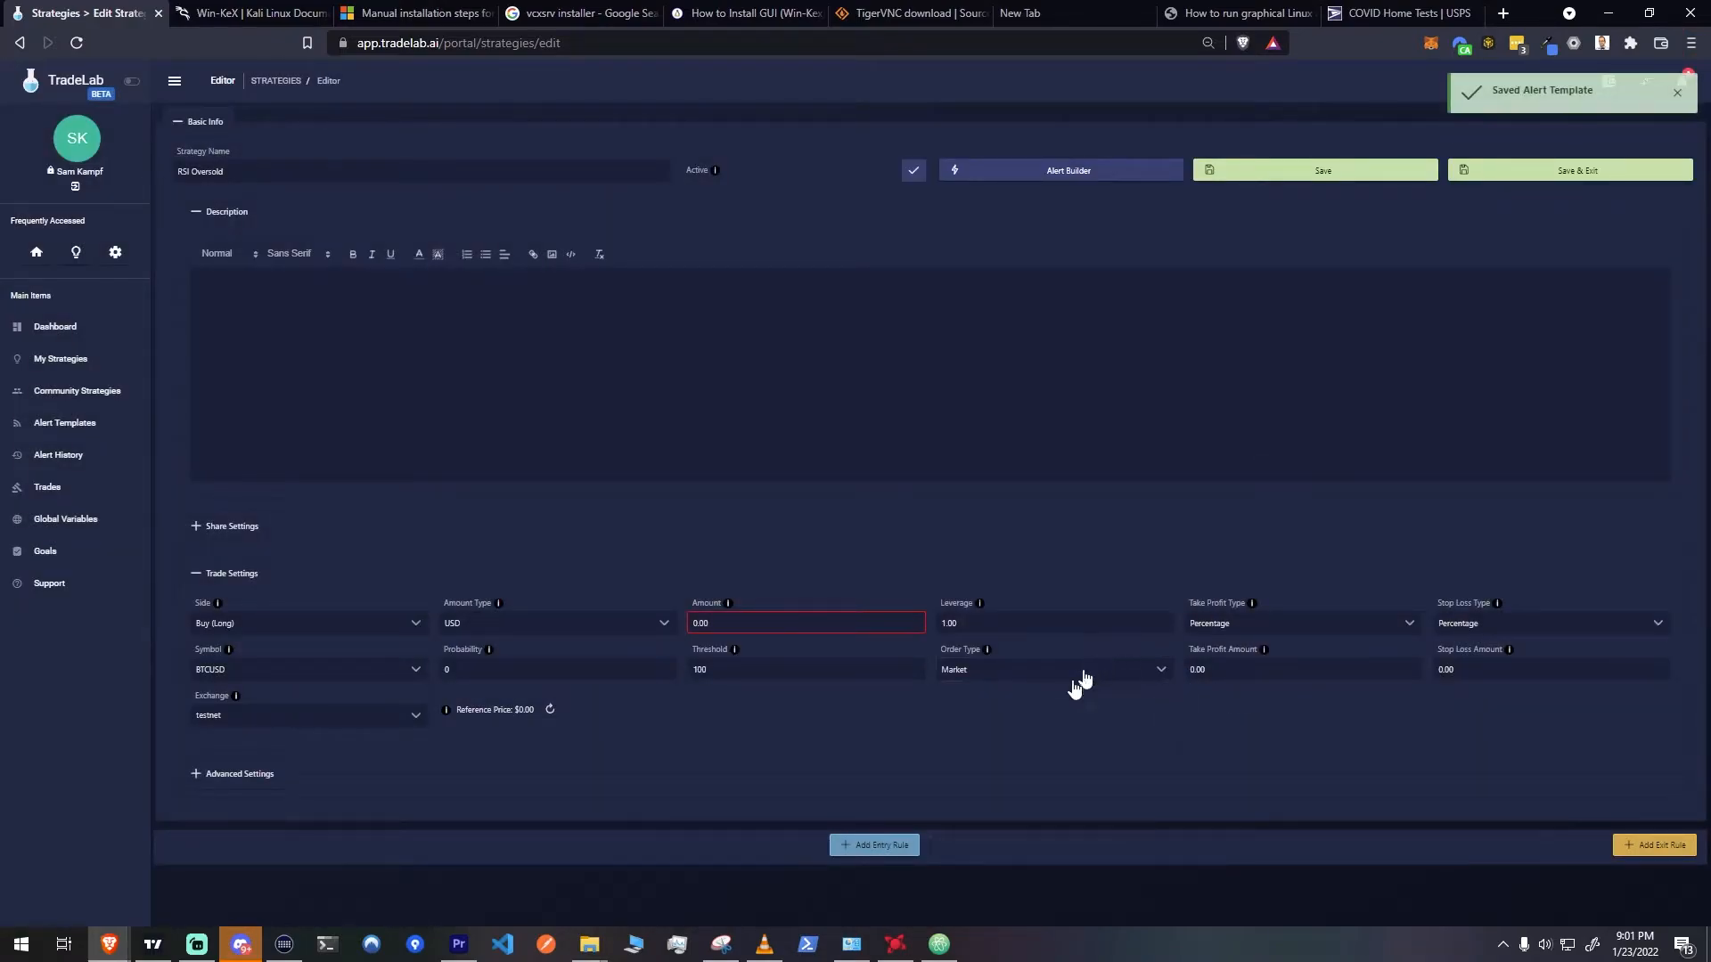
Add an entry rule to the strategy and name it Entry
left_click(845, 849)
scroll(875, 809, "down", 2)
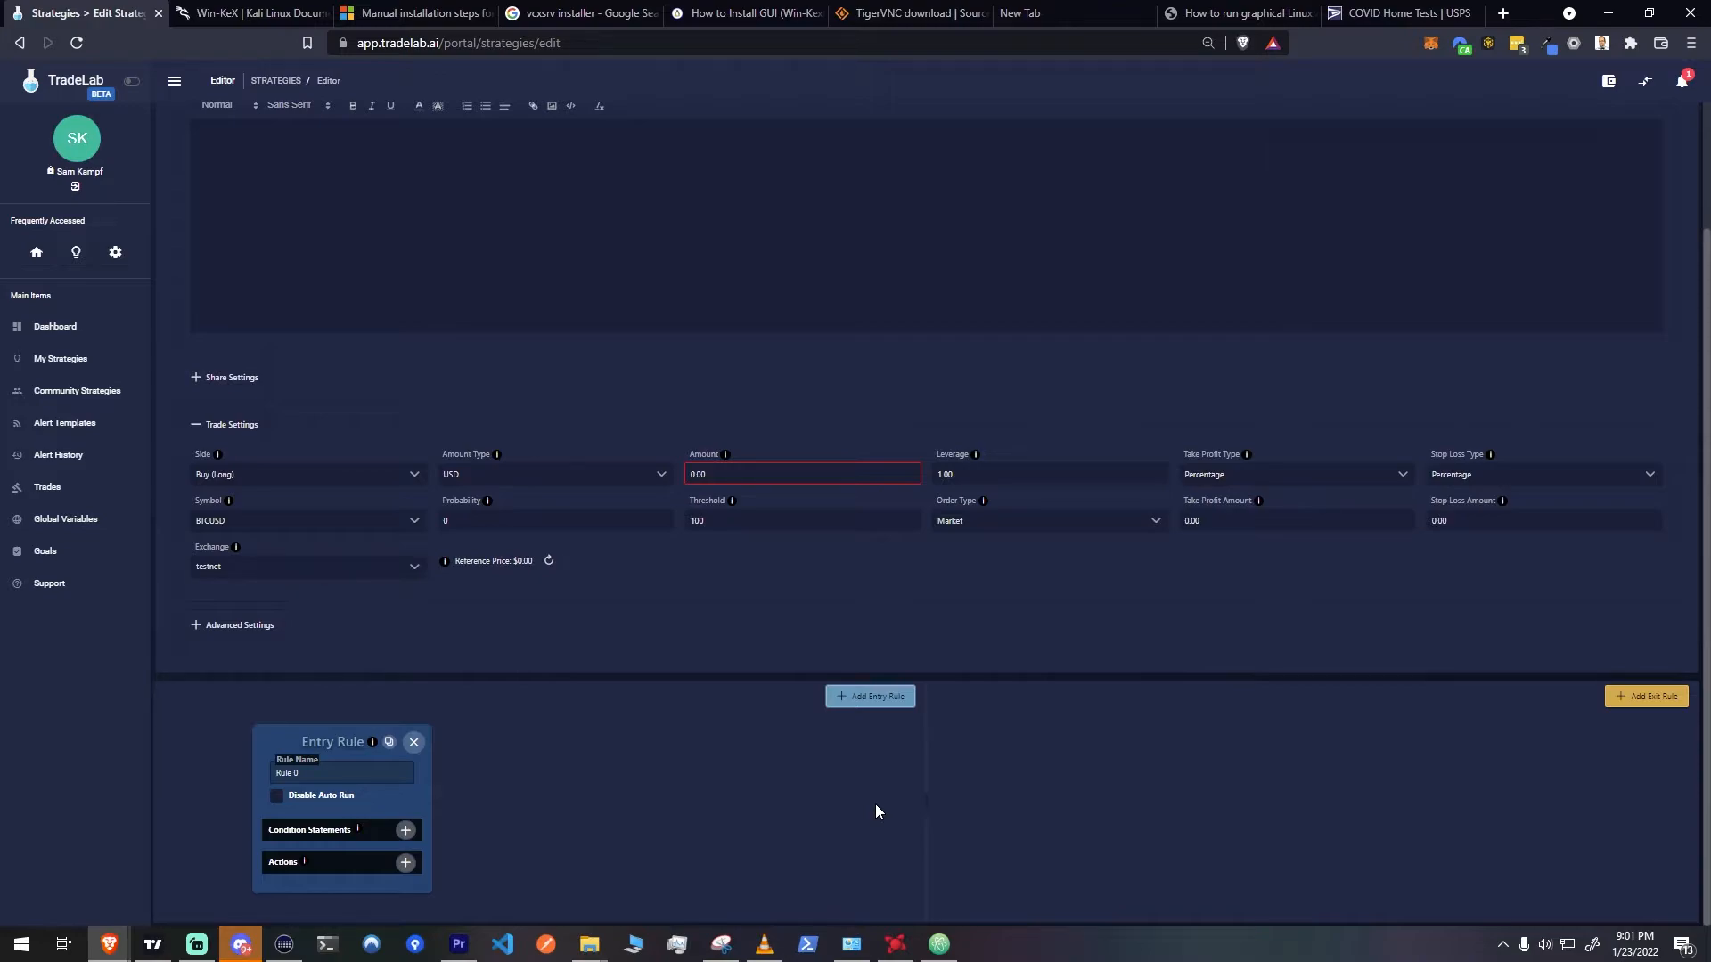
left_click_drag(312, 774, 205, 773)
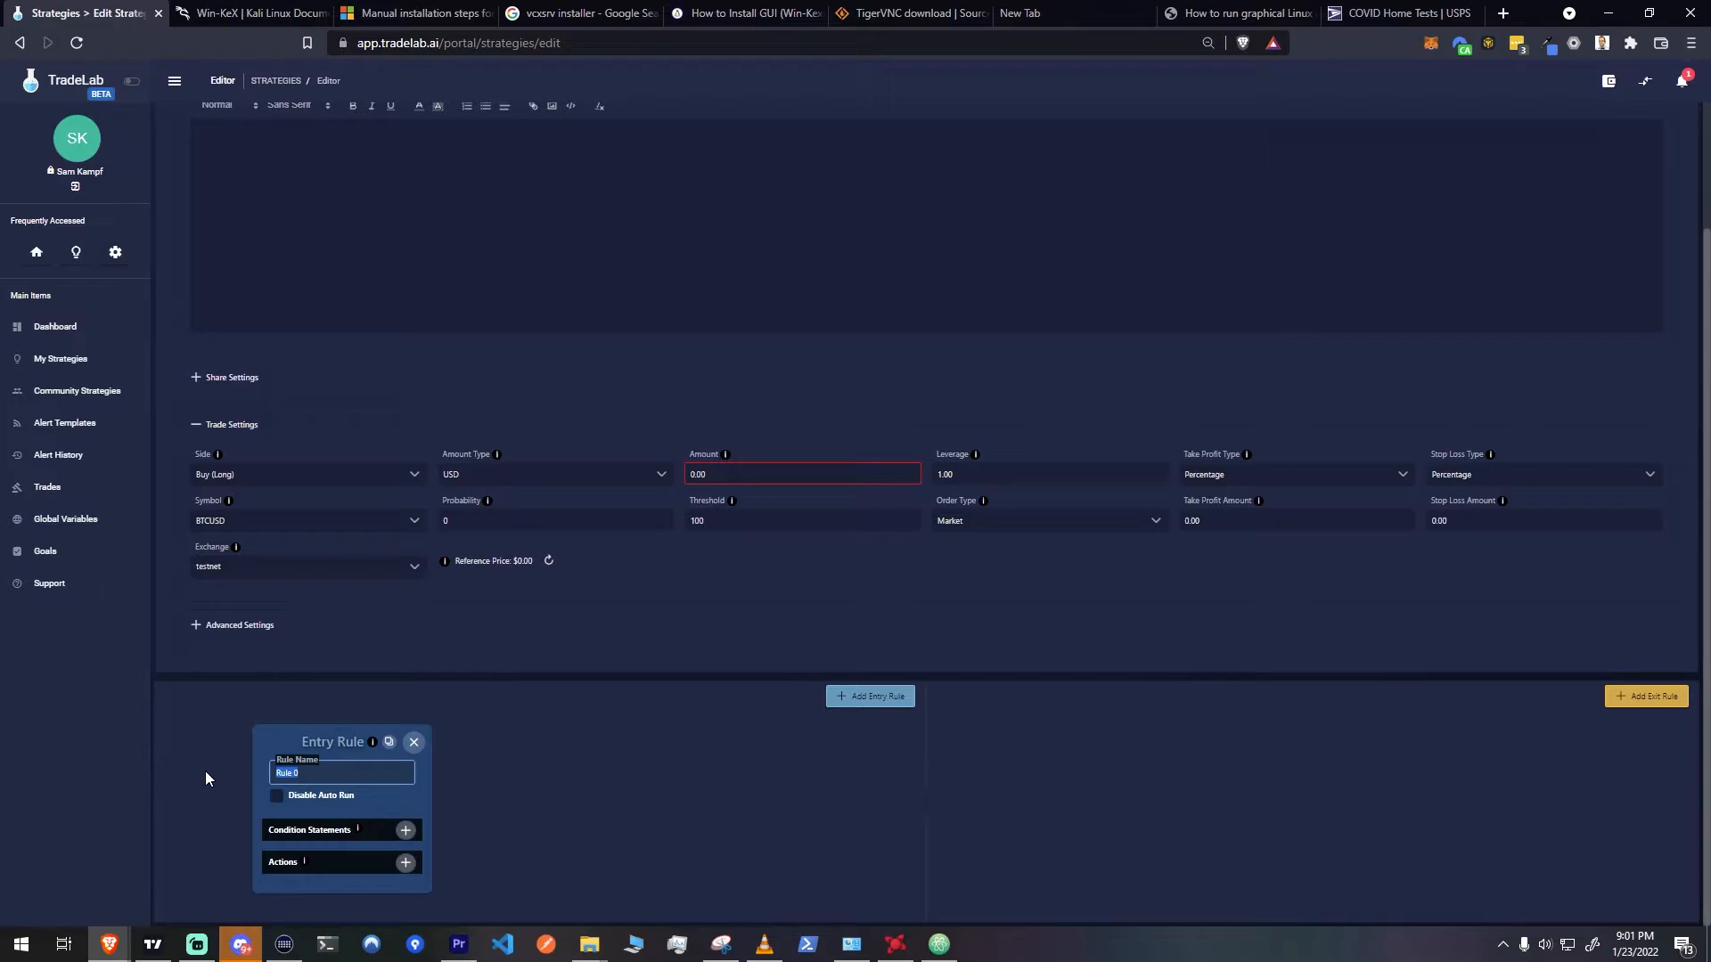
type("Entry")
Add a condition to the entry rule requiring the custom alert's type to equal buy_alert
left_click(406, 833)
scroll(526, 785, "down", 2)
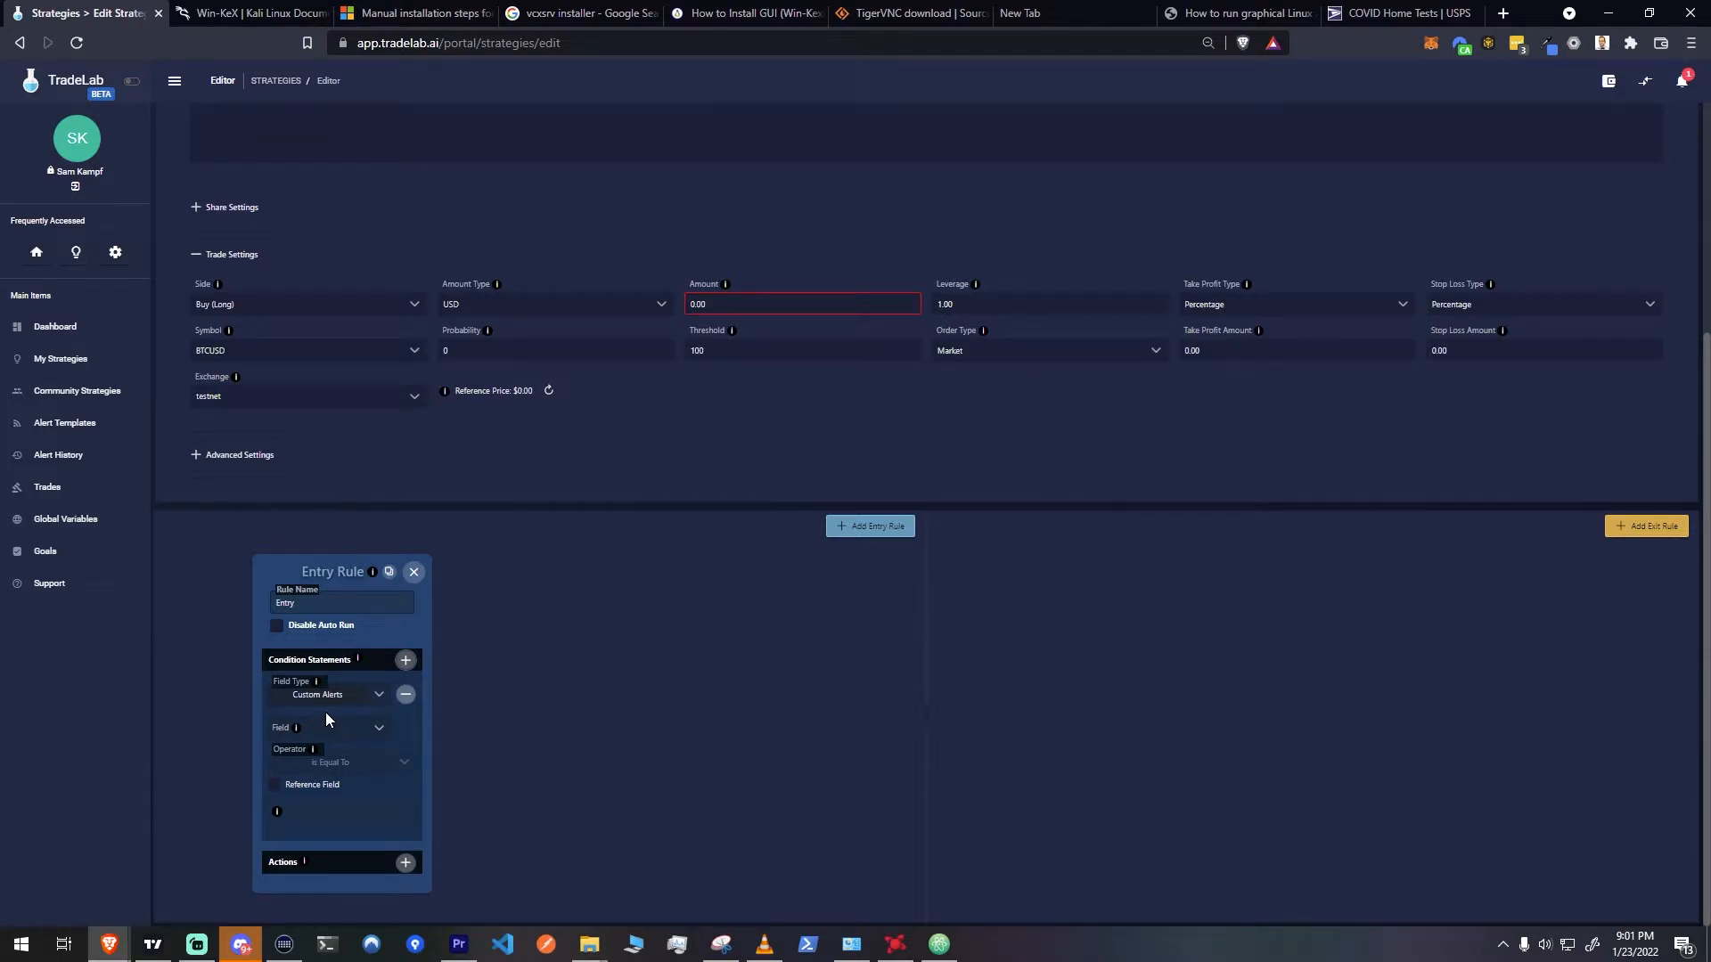
left_click(371, 731)
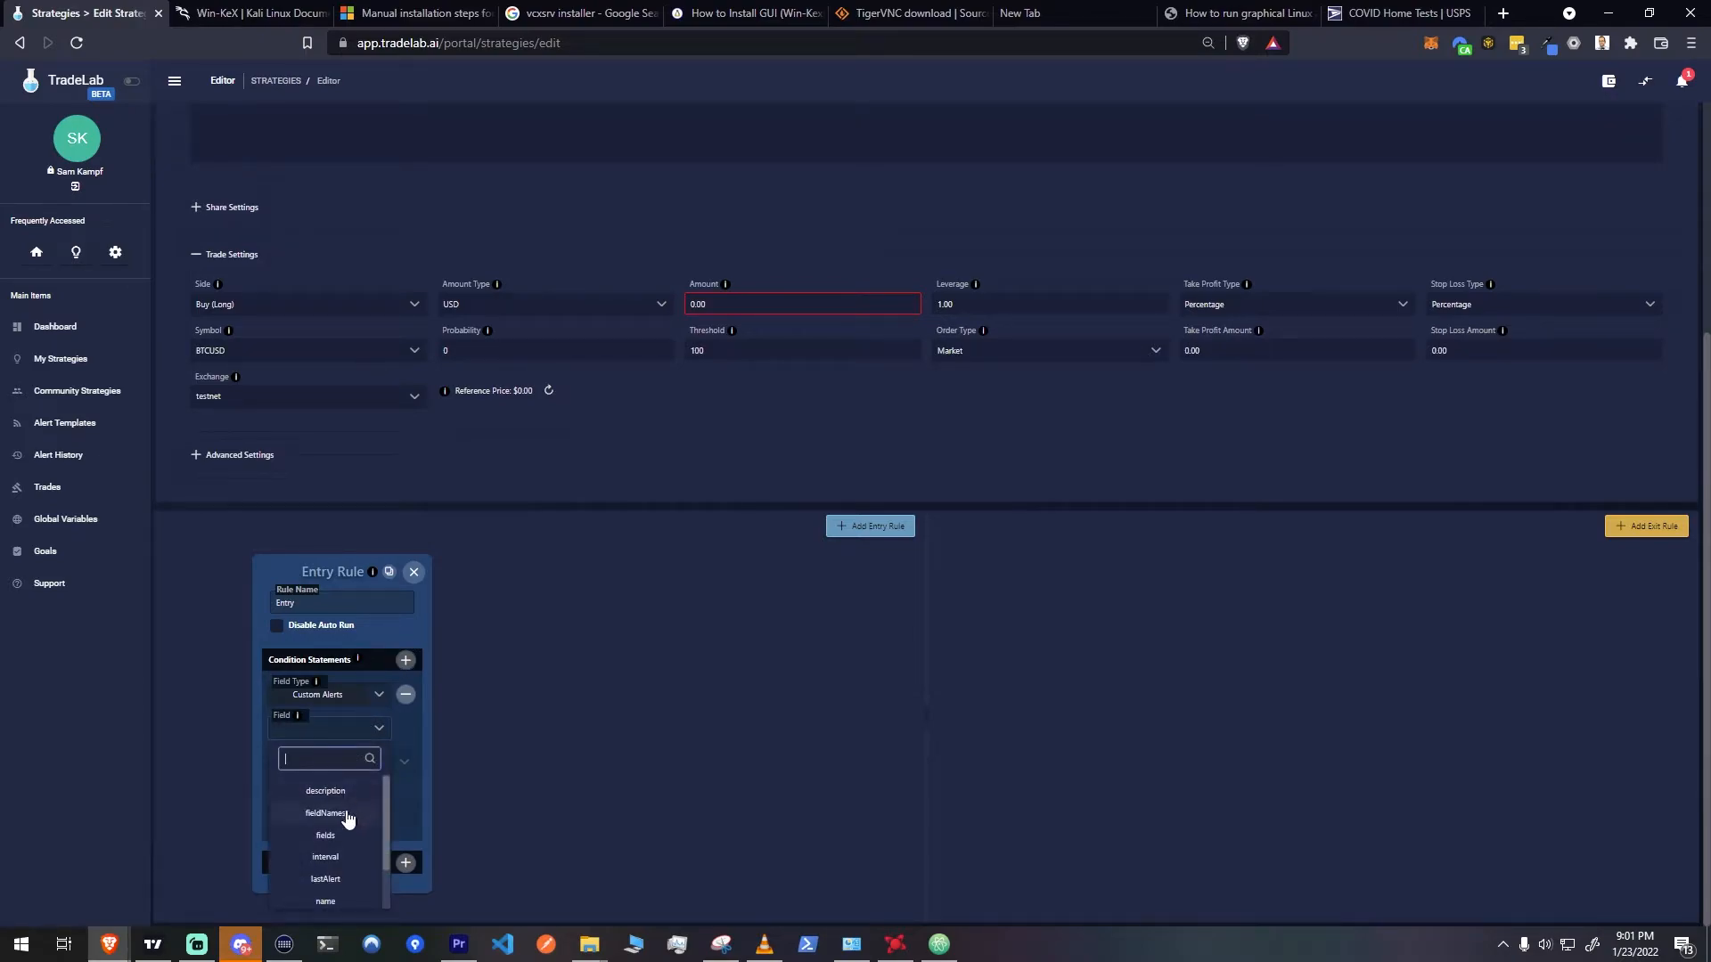
scroll(350, 827, "down", 1)
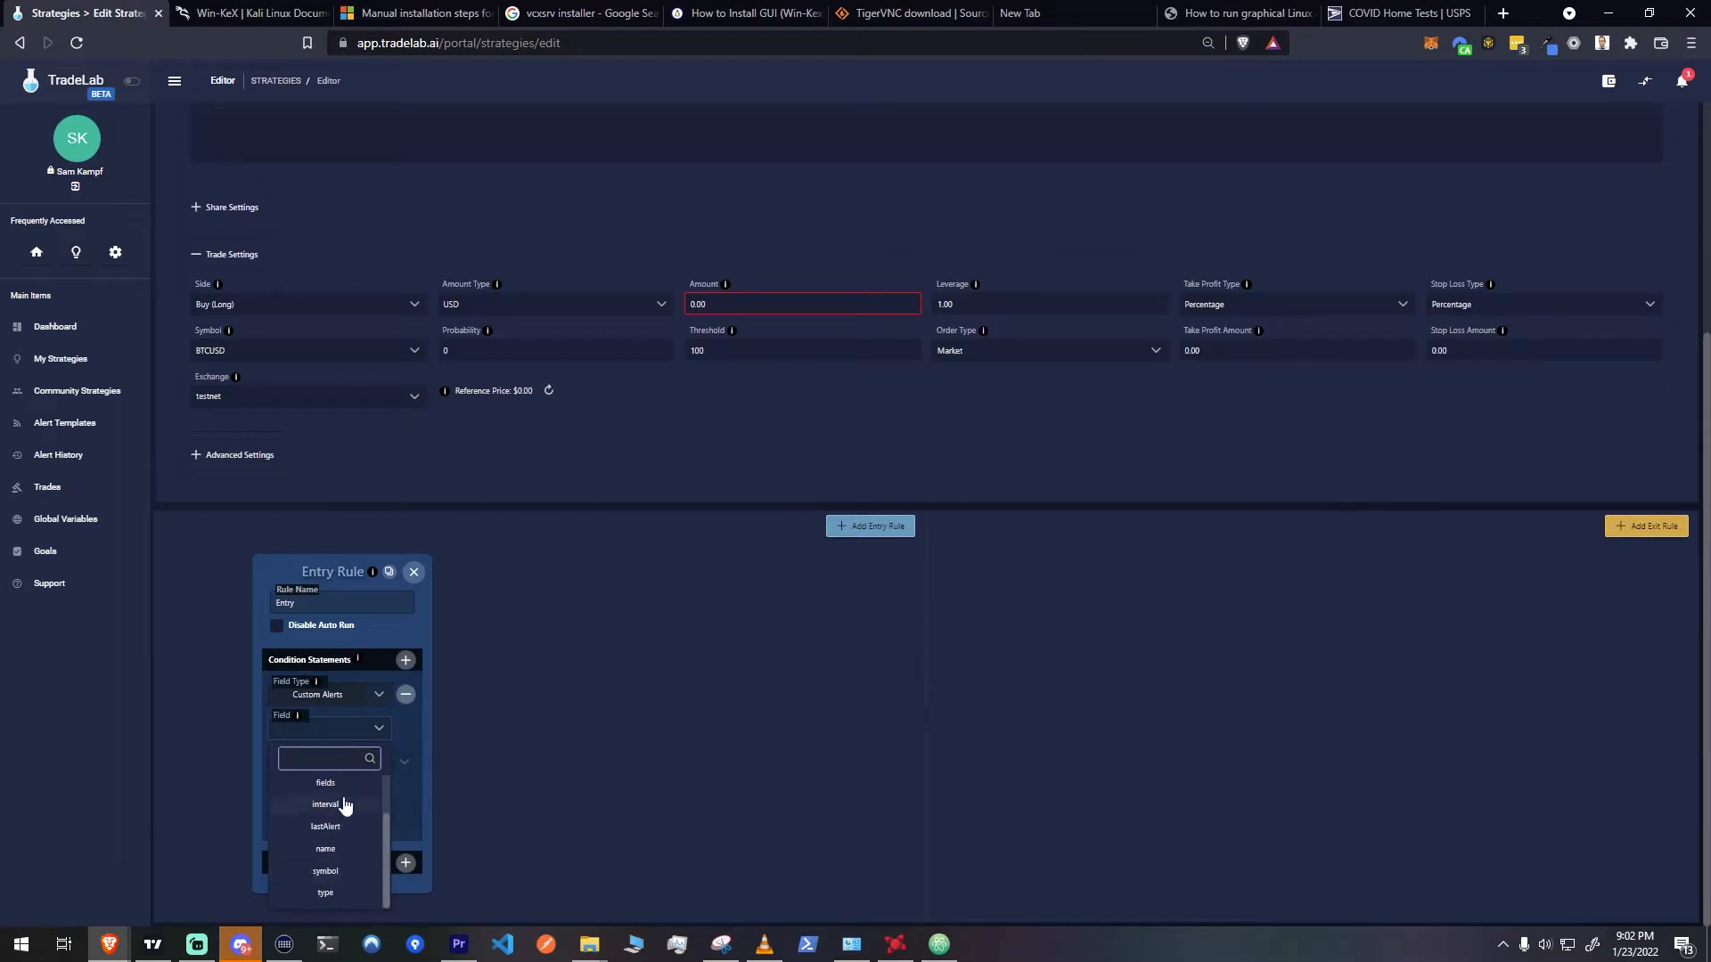
left_click(329, 895)
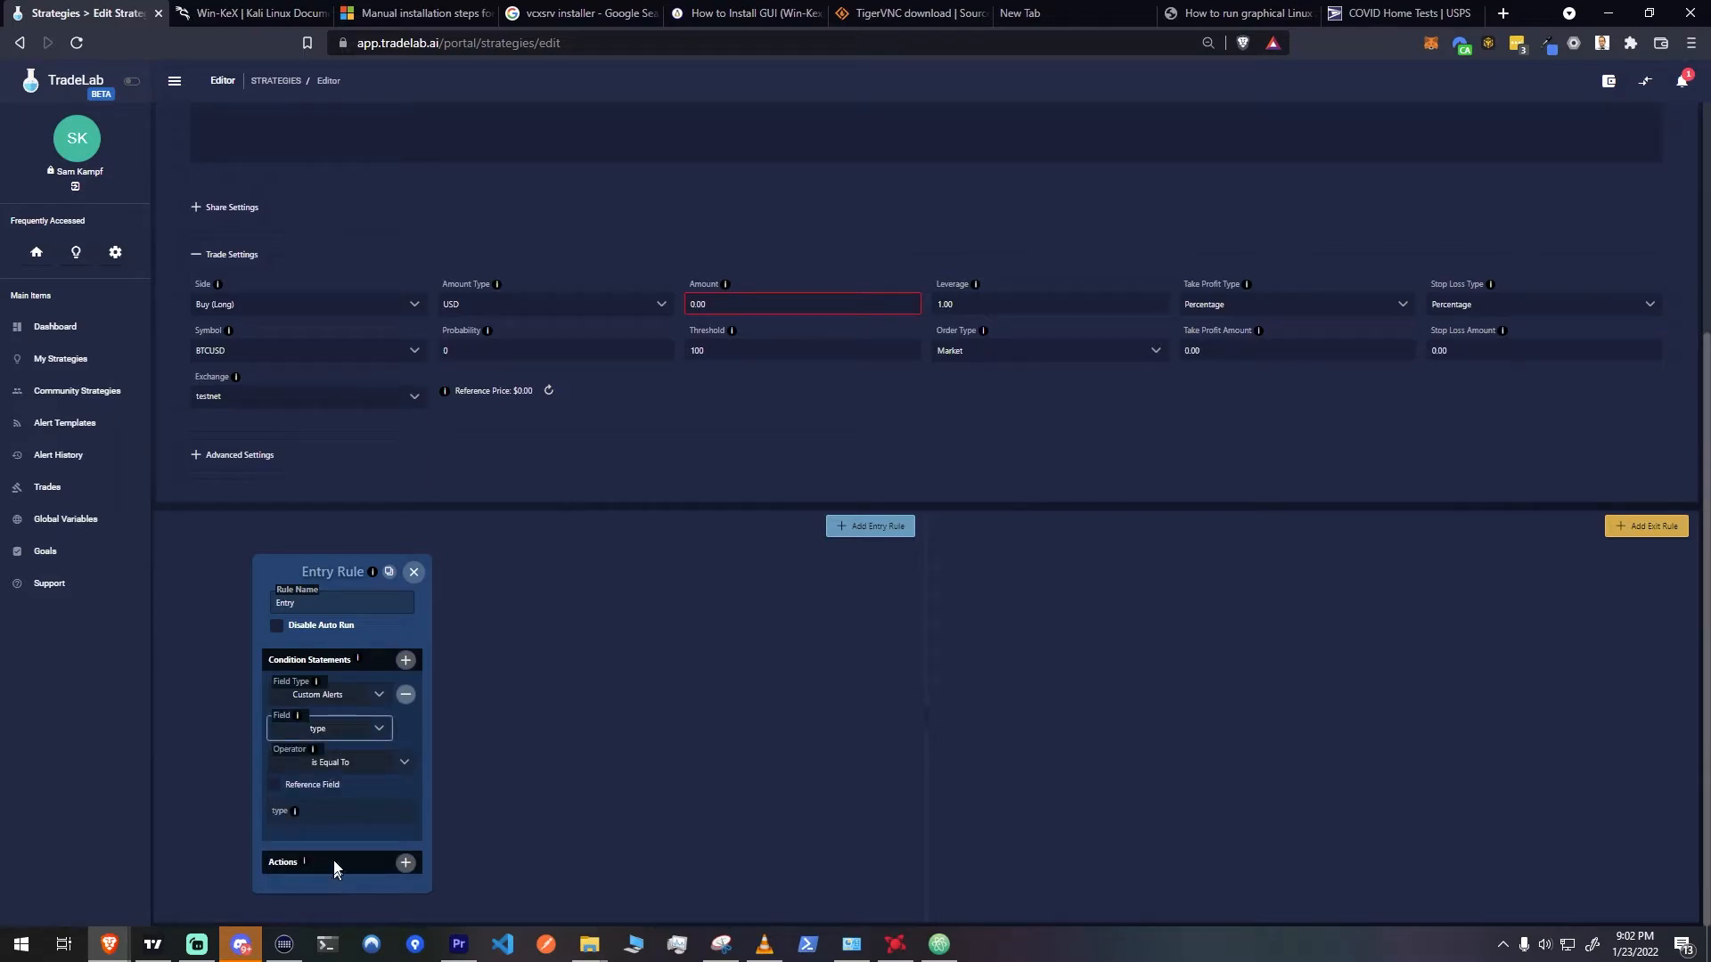
left_click(374, 815)
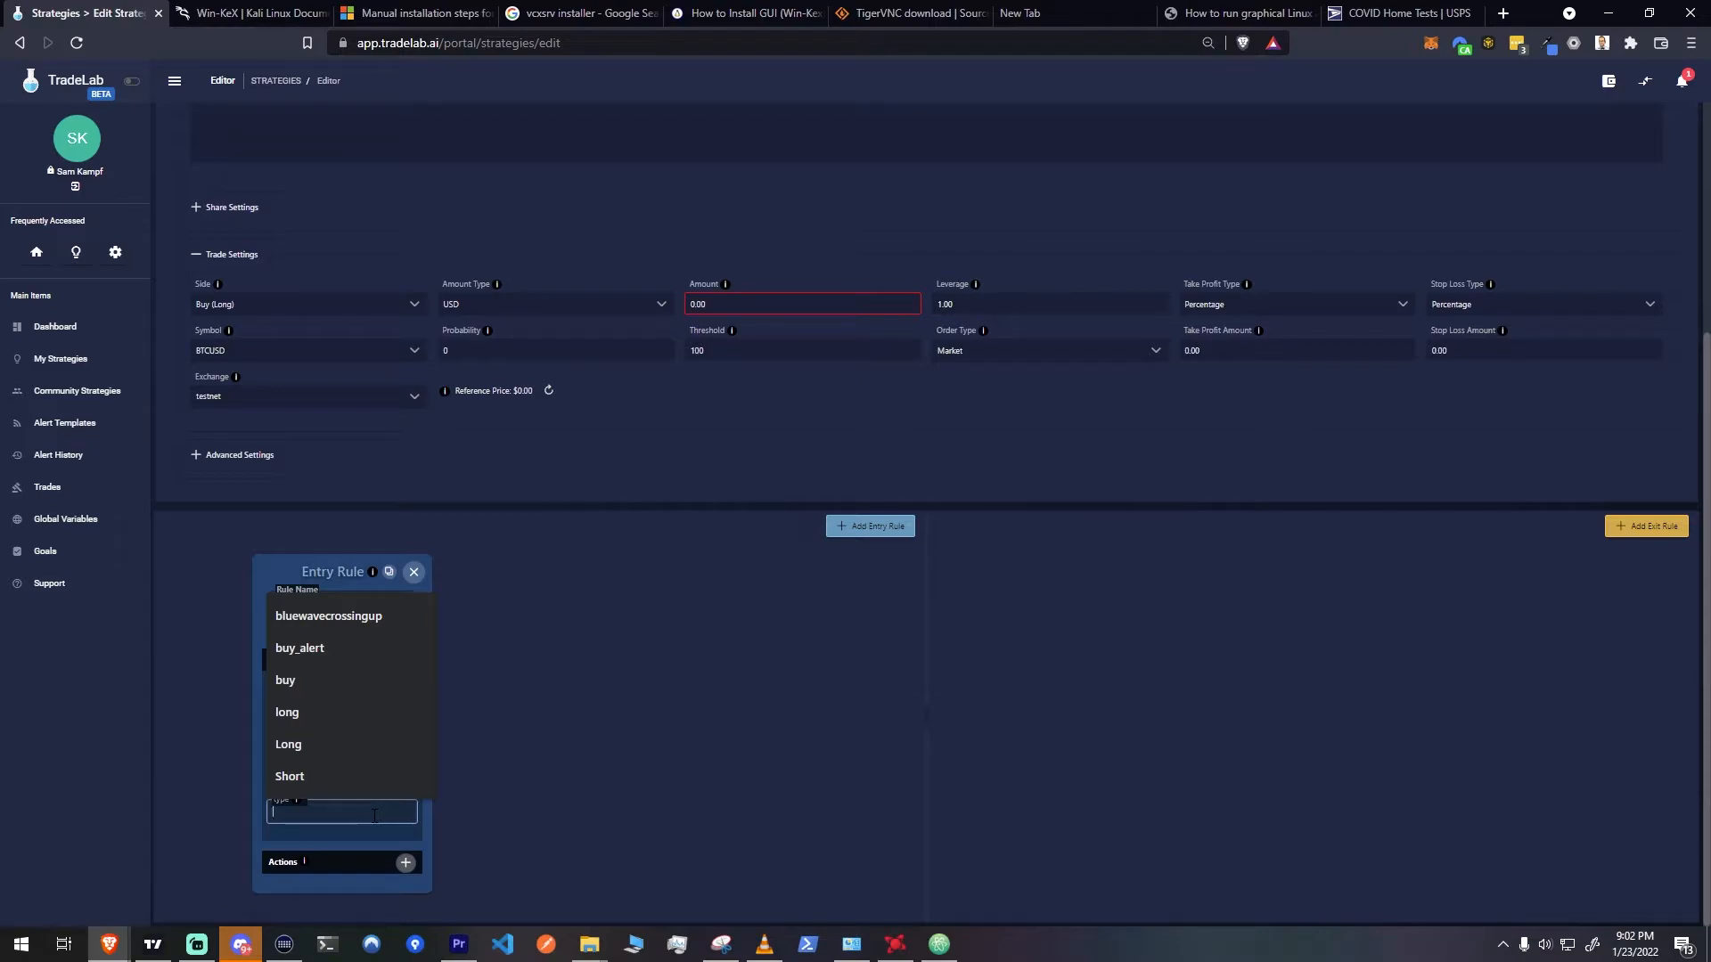
type("buy_alerrt")
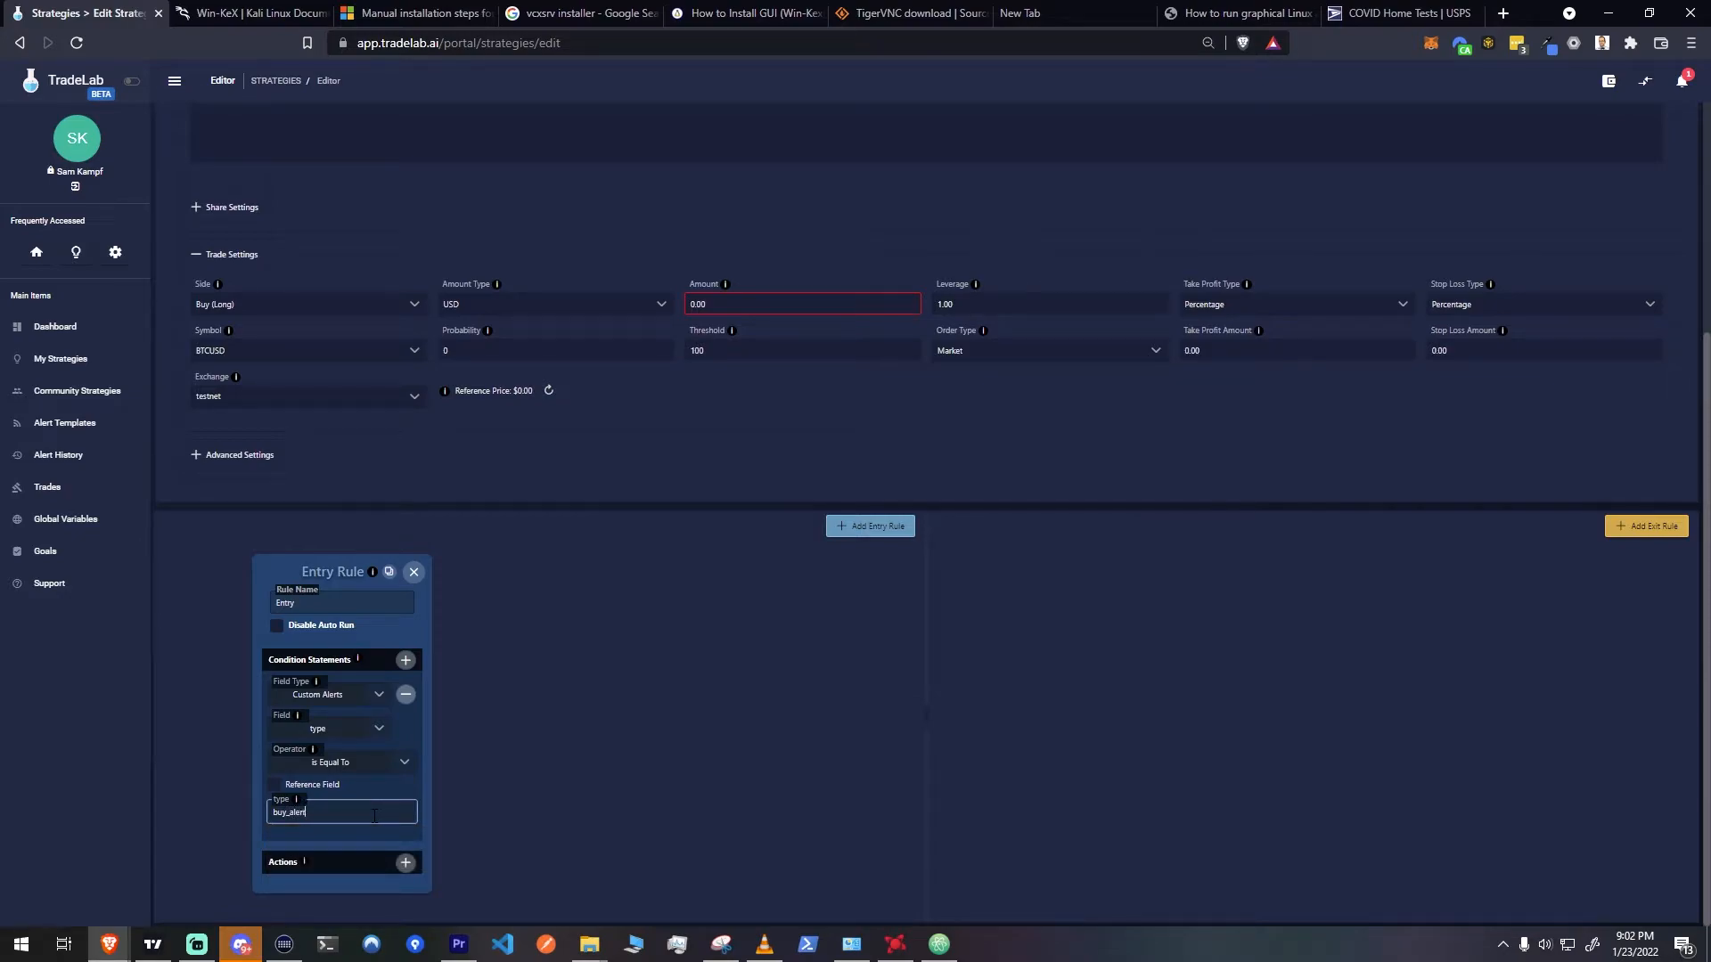
key("BackSpace")
key("BackSpace")
type("t")
left_click(447, 795)
Add a second condition to the entry rule requiring the custom alert's interval to equal 1hr
left_click(406, 661)
scroll(493, 774, "down", 2)
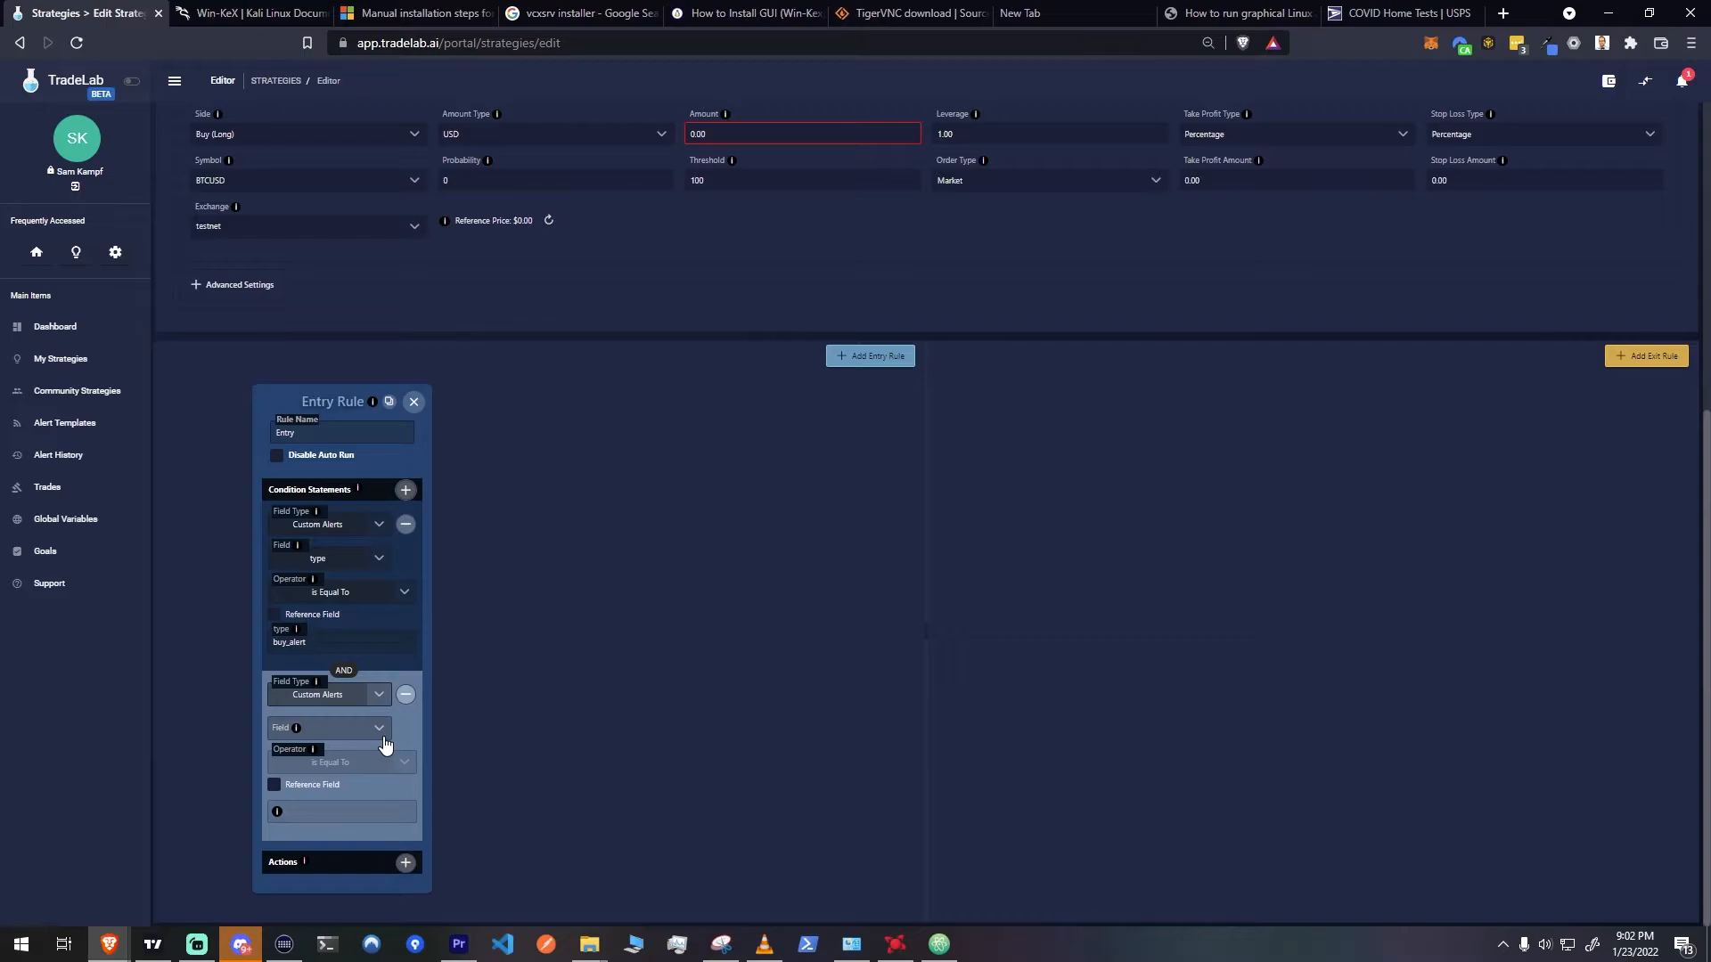
left_click(385, 745)
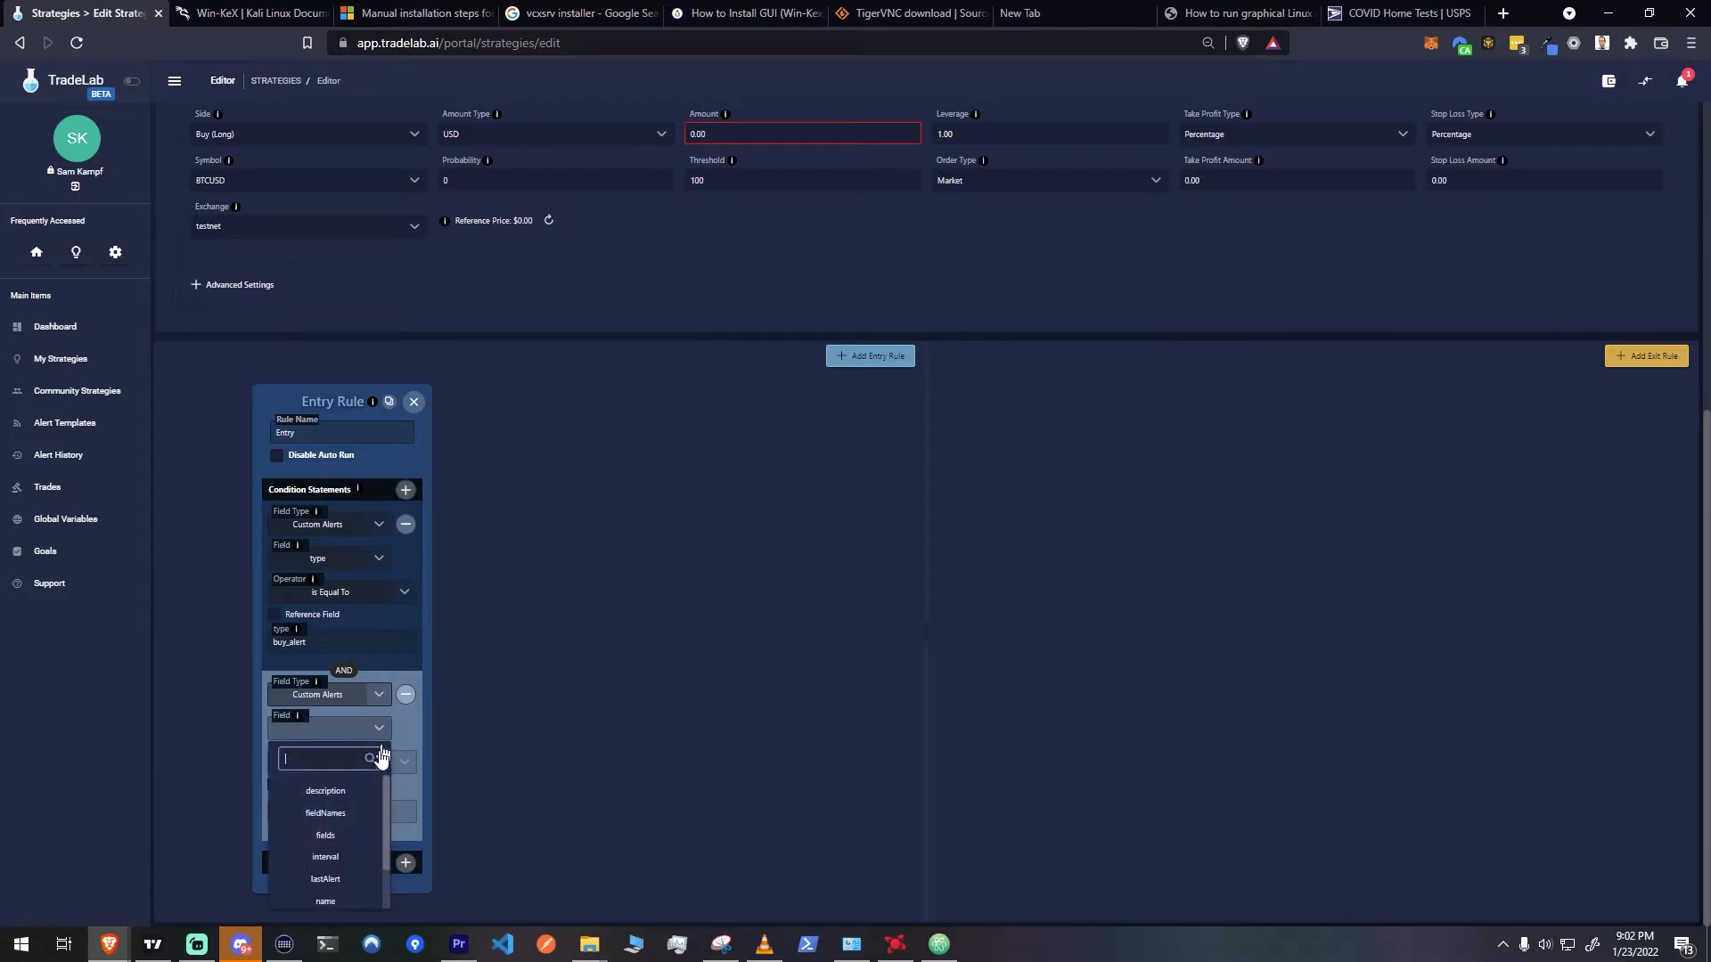
left_click(332, 859)
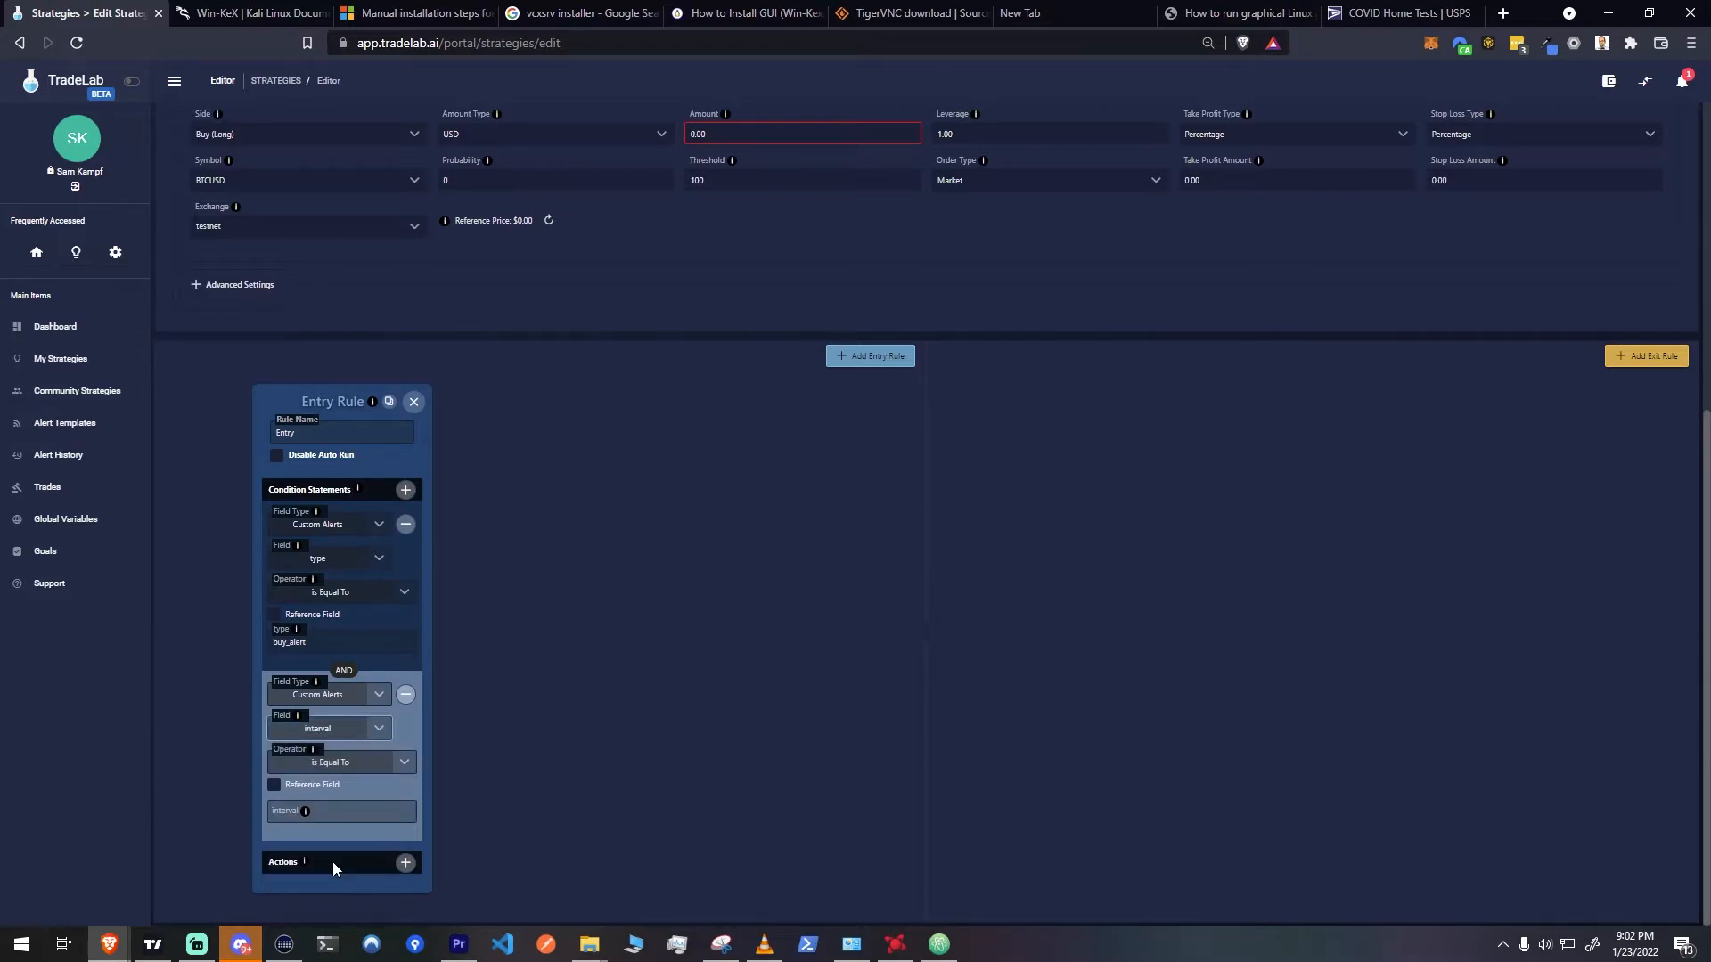
left_click(361, 807)
type("1")
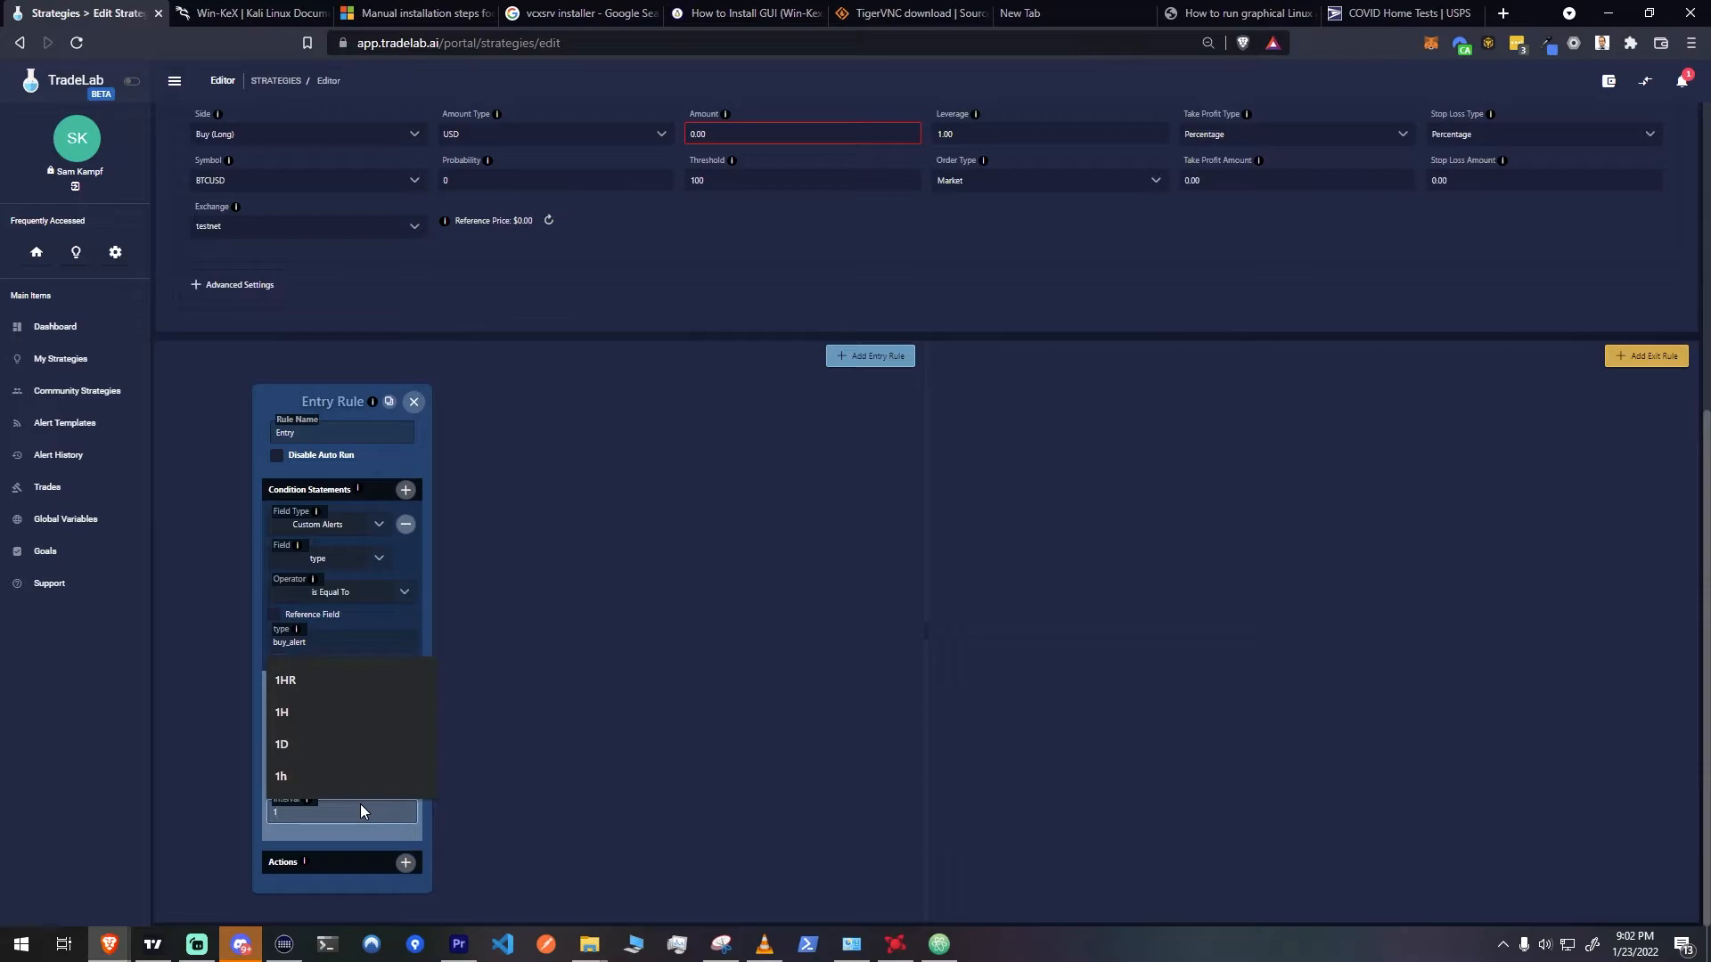
type("hr")
Add a third Custom Alerts condition to the entry rule that checks the symbol field with Is Equal To
left_click(406, 490)
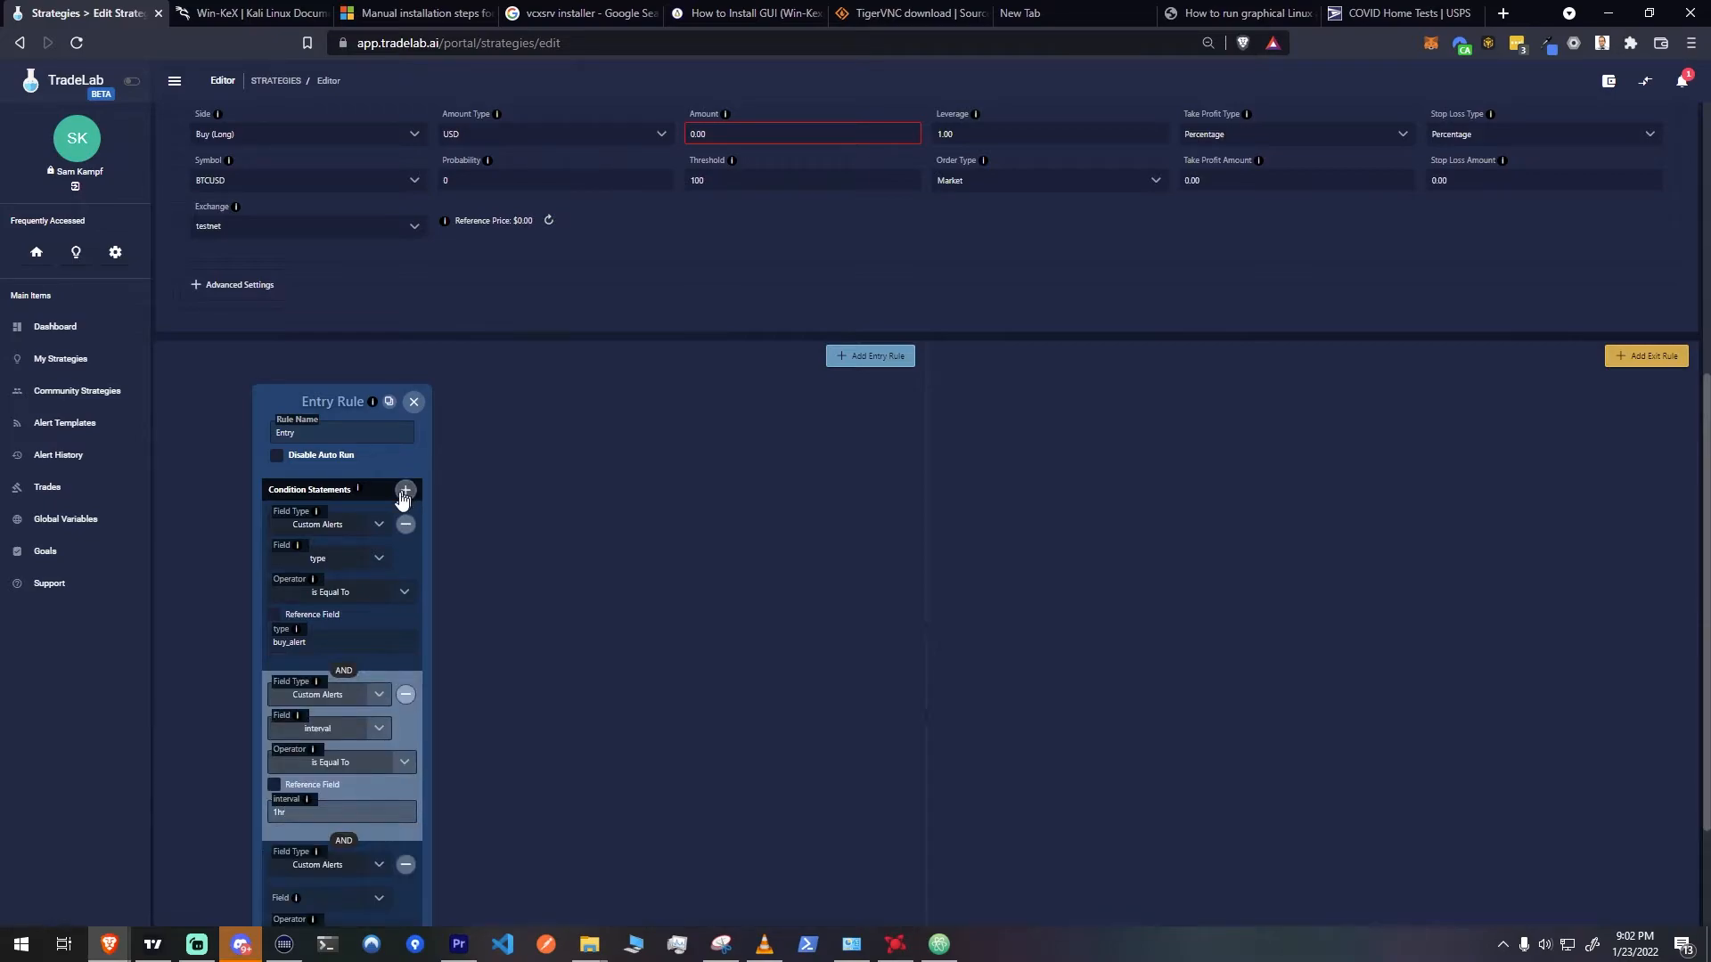
scroll(333, 778, "down", 2)
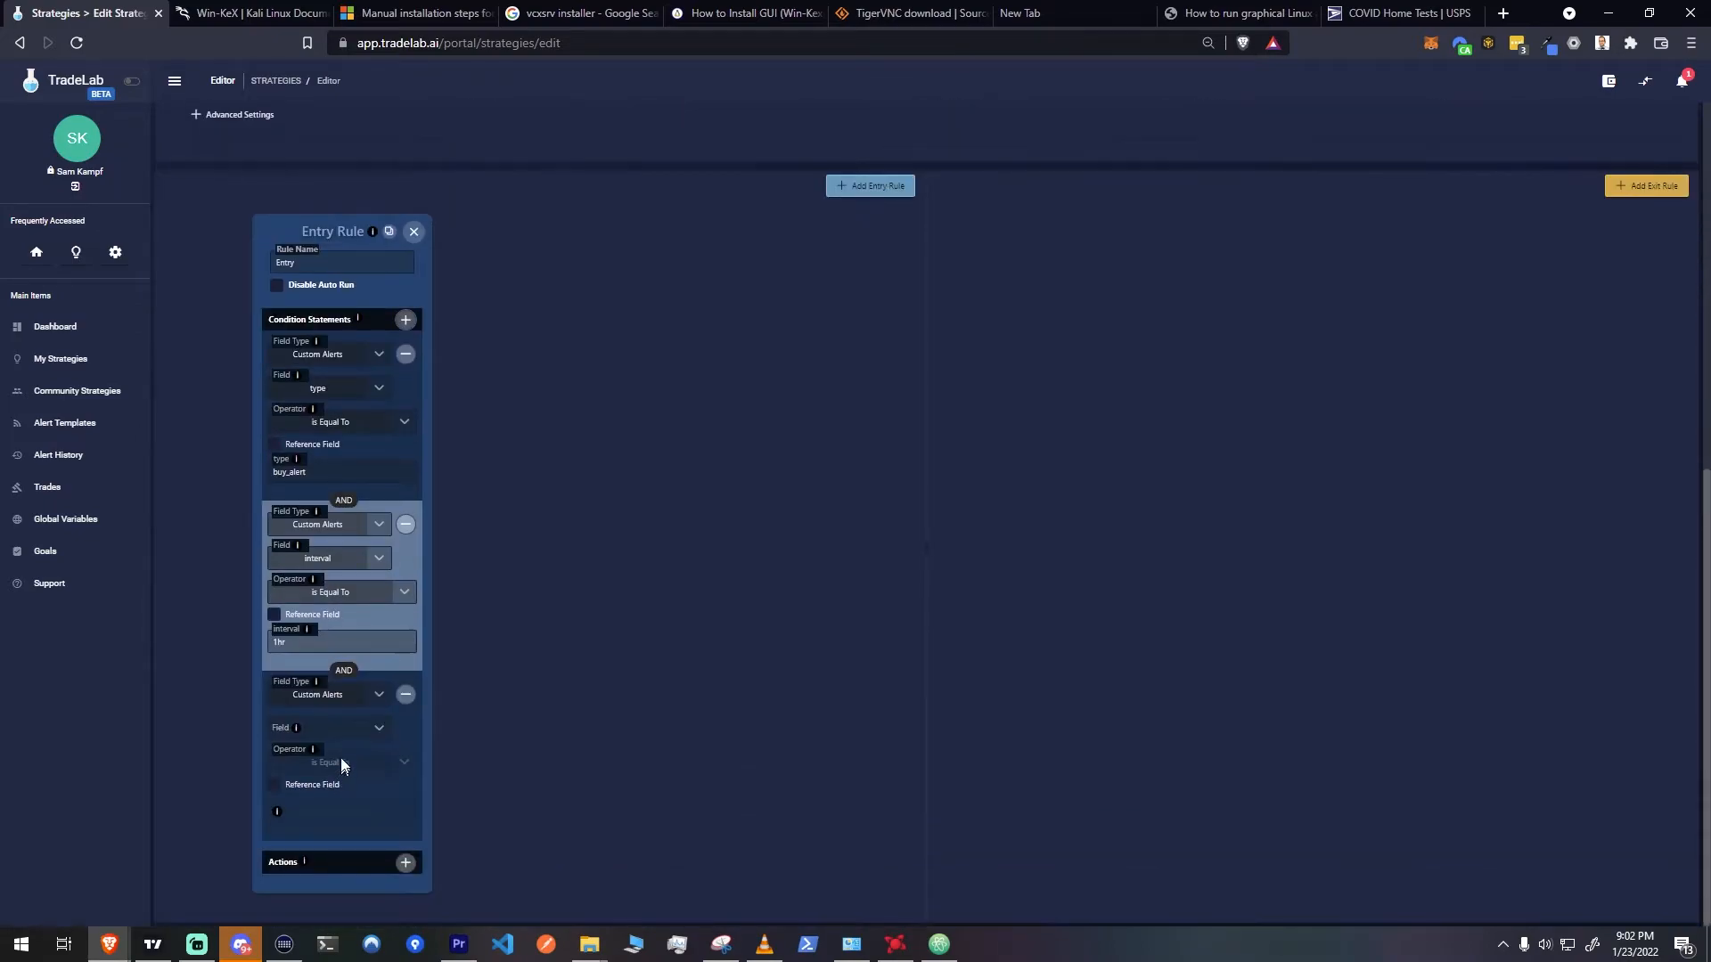
left_click(377, 701)
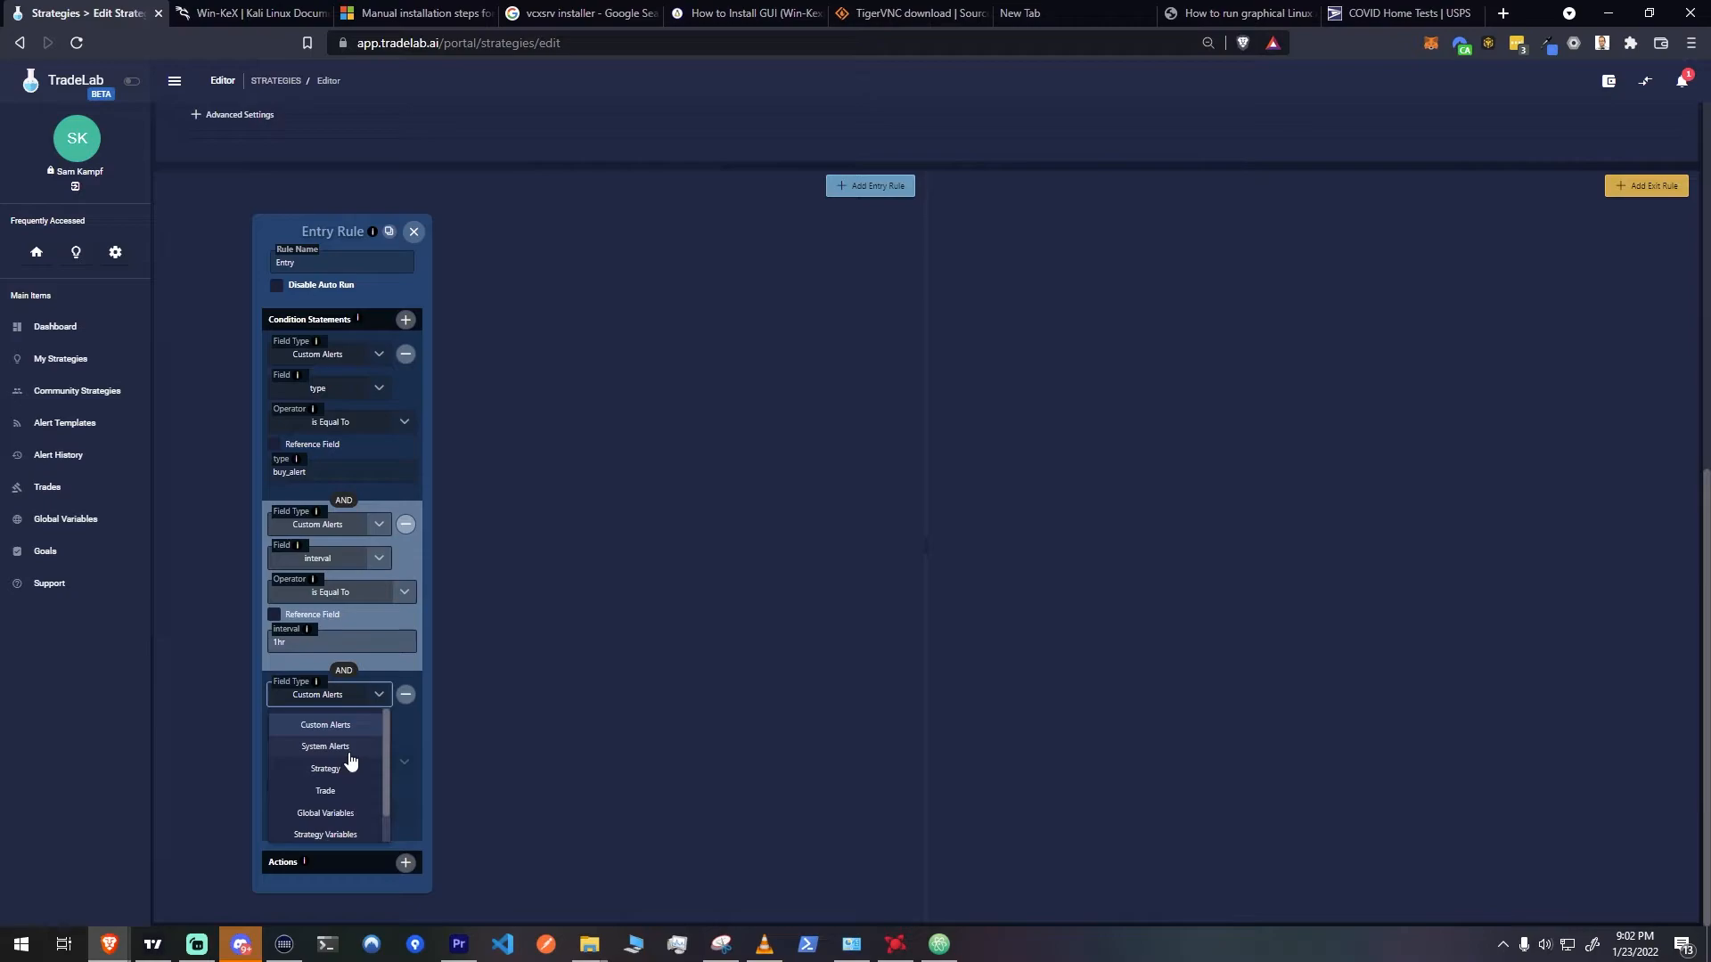
scroll(350, 765, "down", 1)
scroll(353, 757, "up", 1)
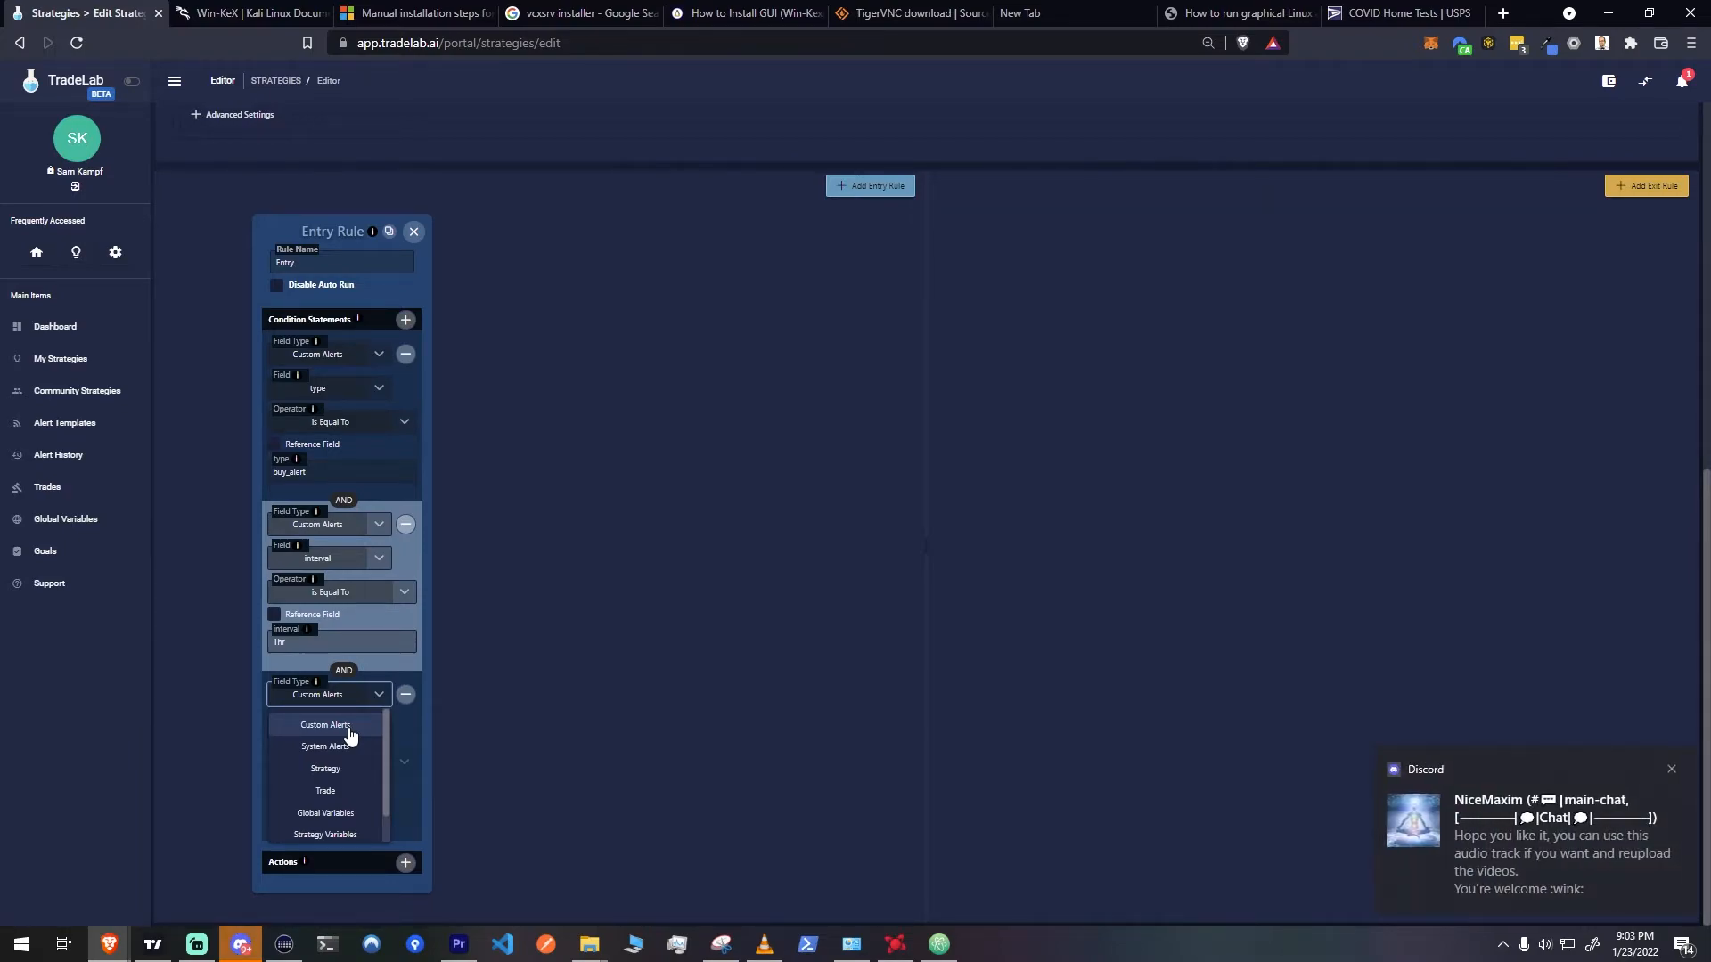
left_click(350, 731)
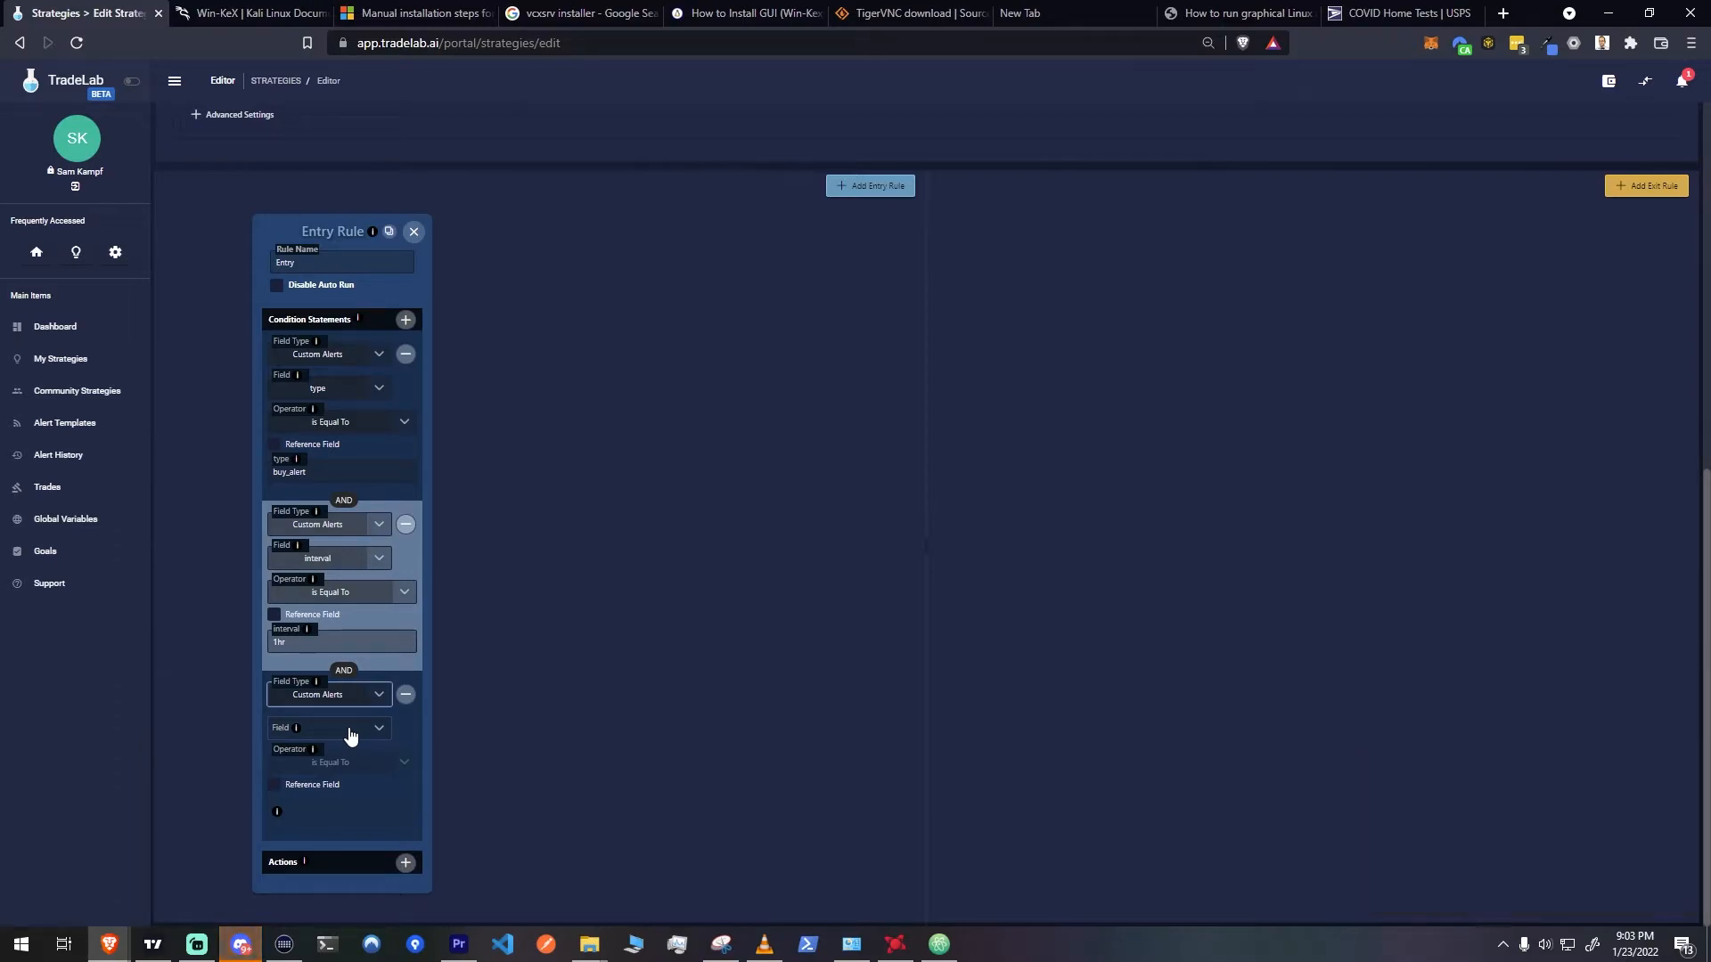
left_click(350, 731)
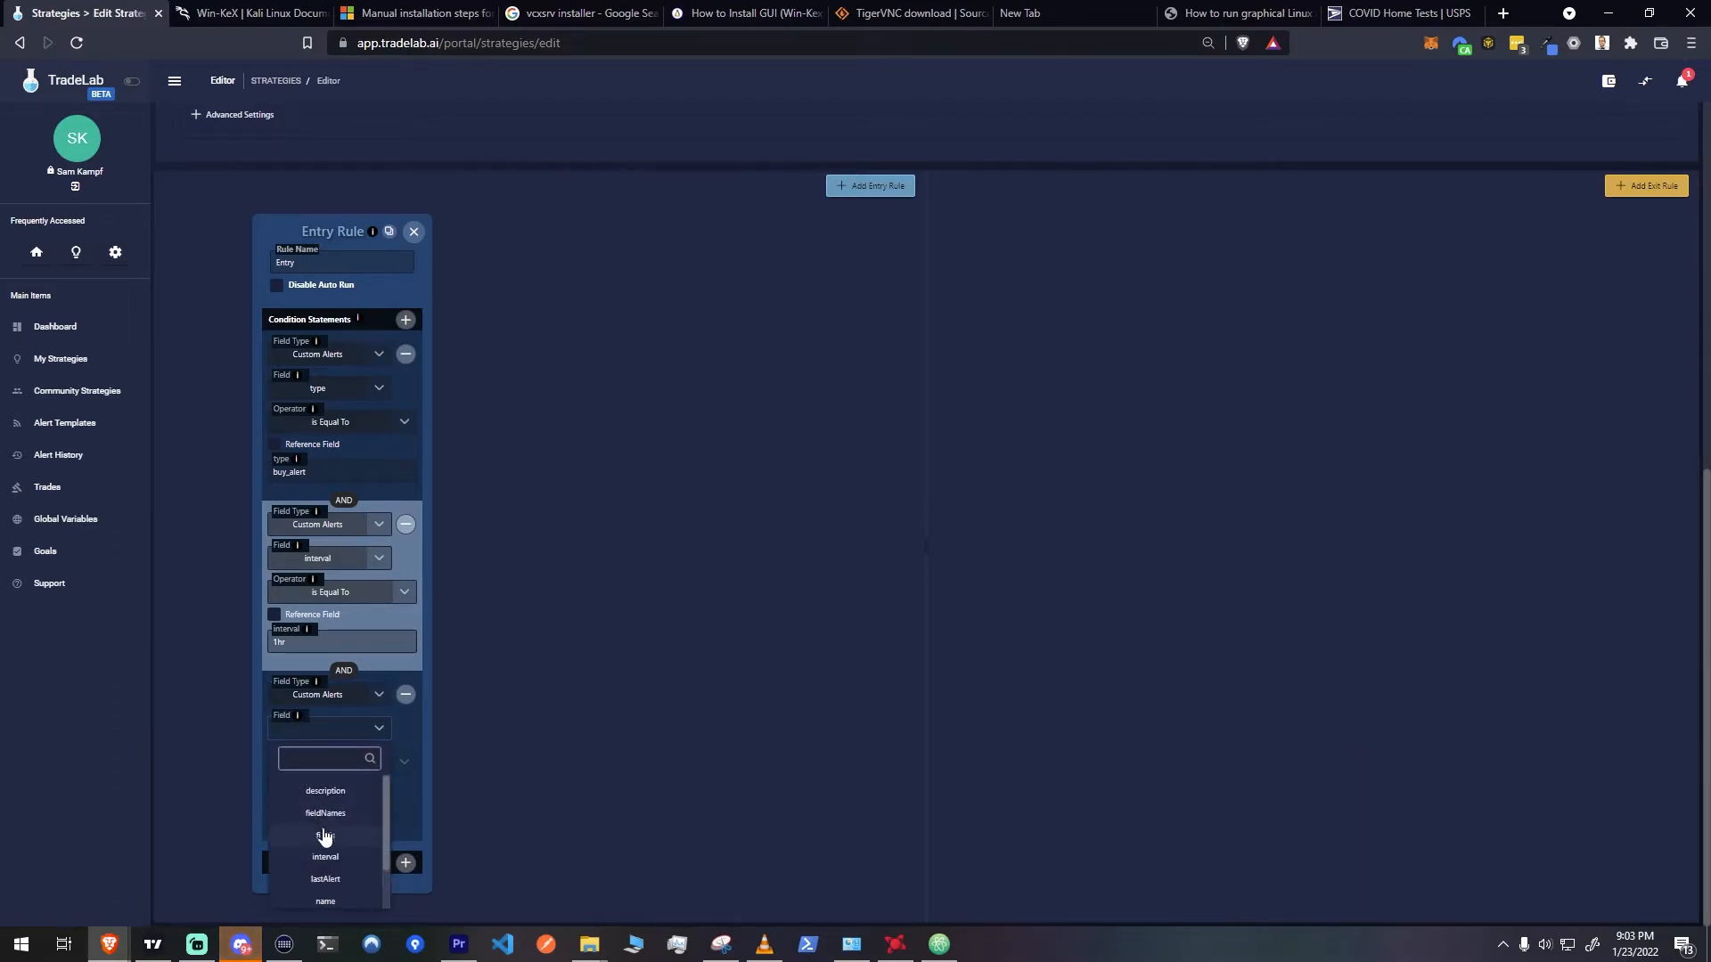
scroll(323, 874, "down", 1)
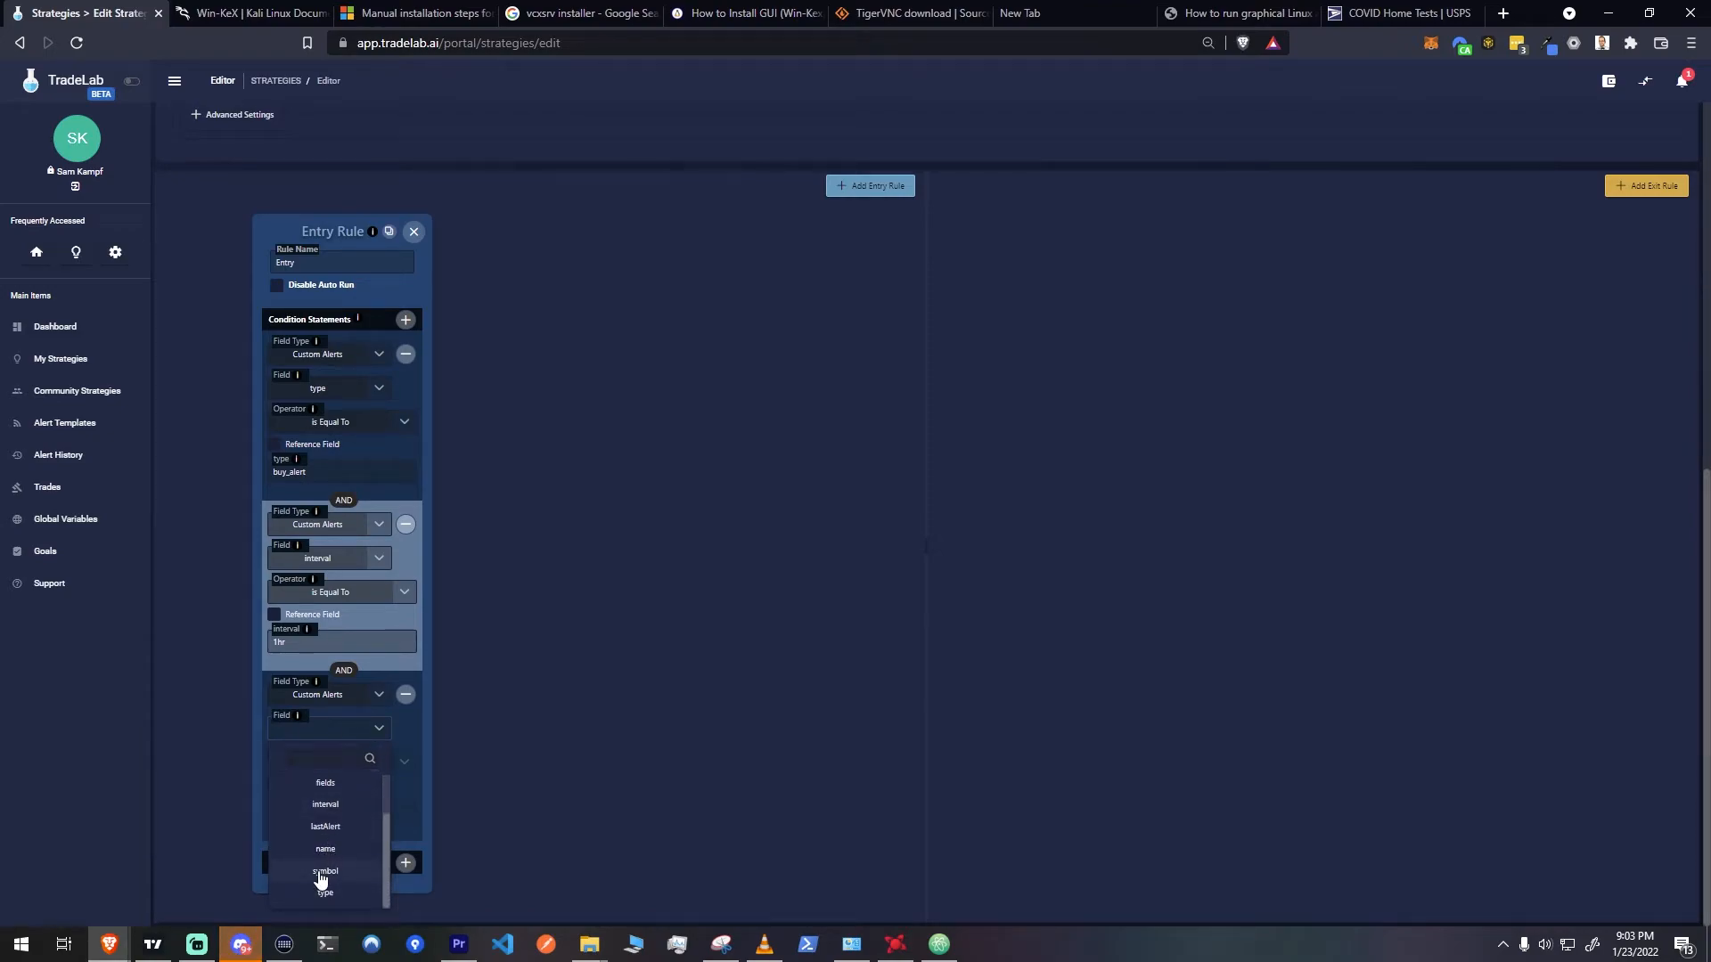
left_click(322, 873)
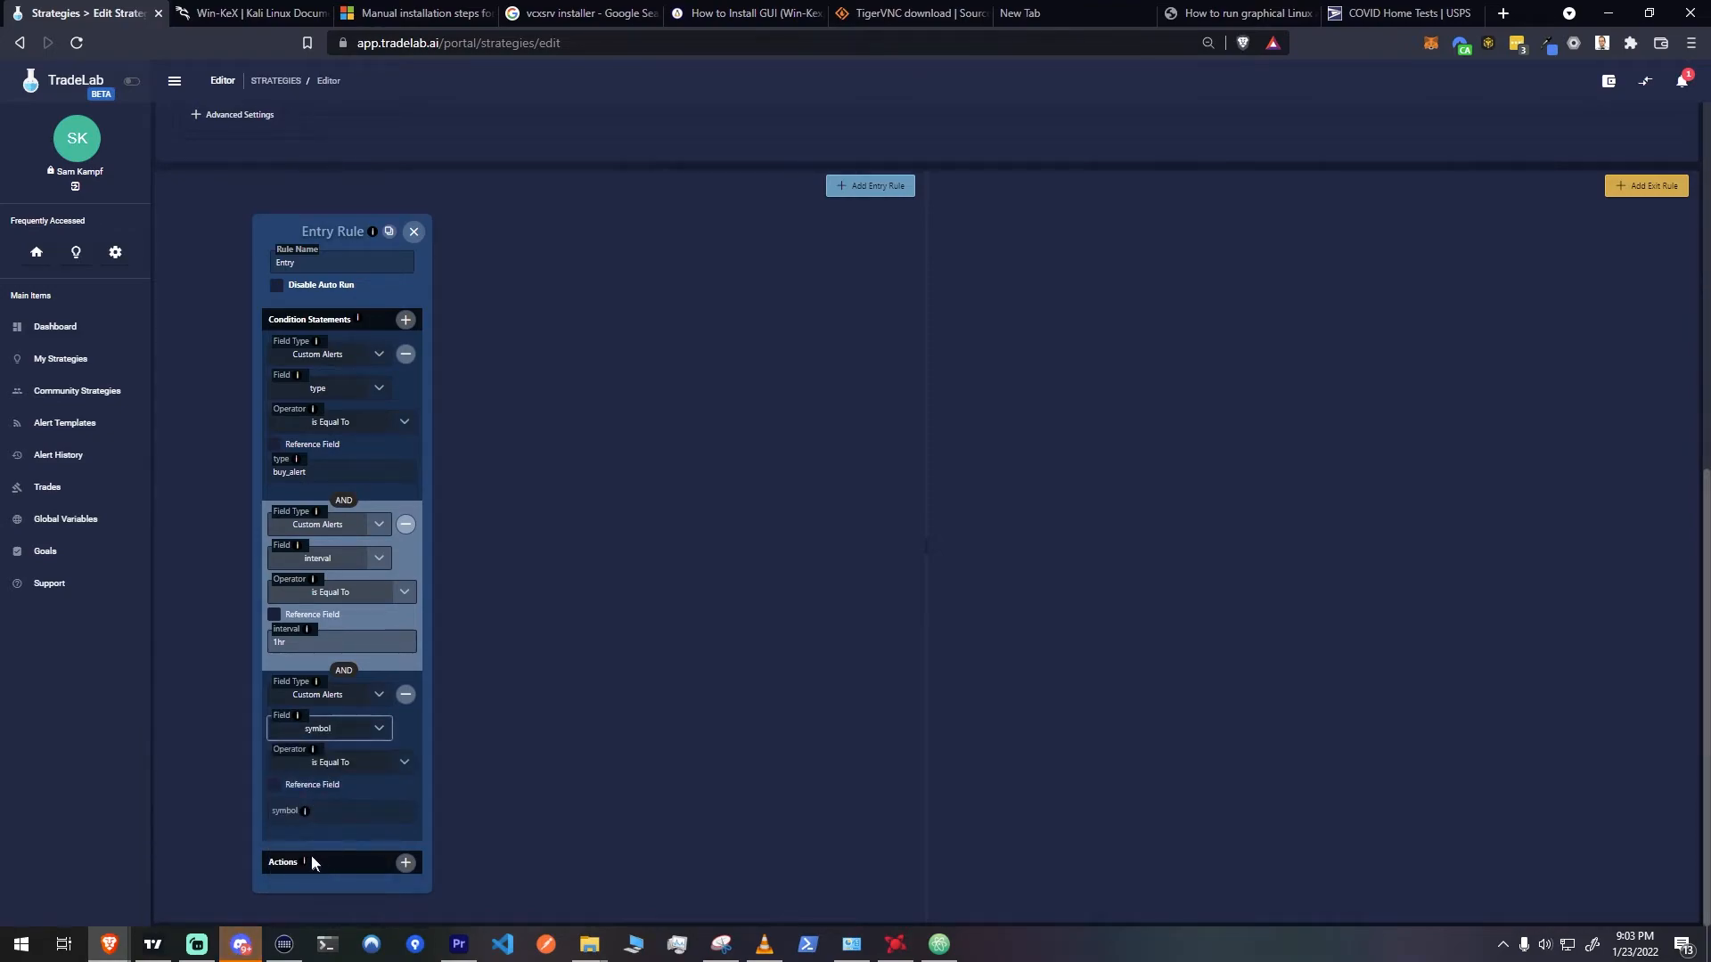
Make the symbol condition compare against a reference field, using the capitalised Symbol field
left_click(273, 786)
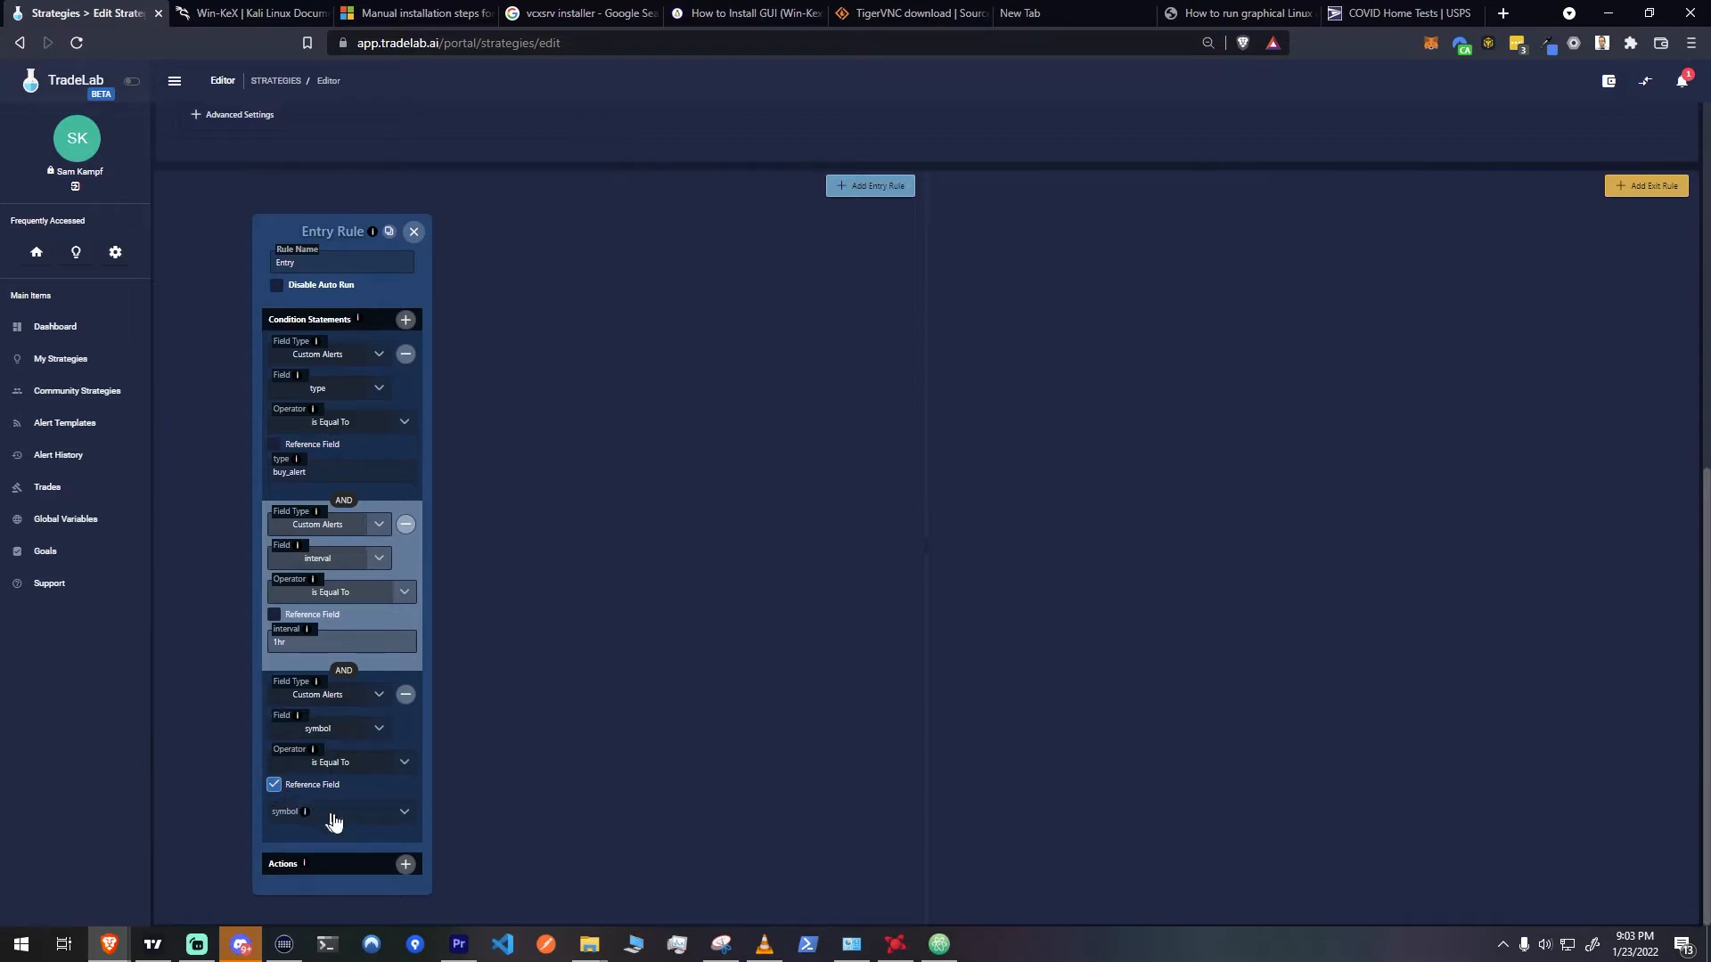
left_click(404, 818)
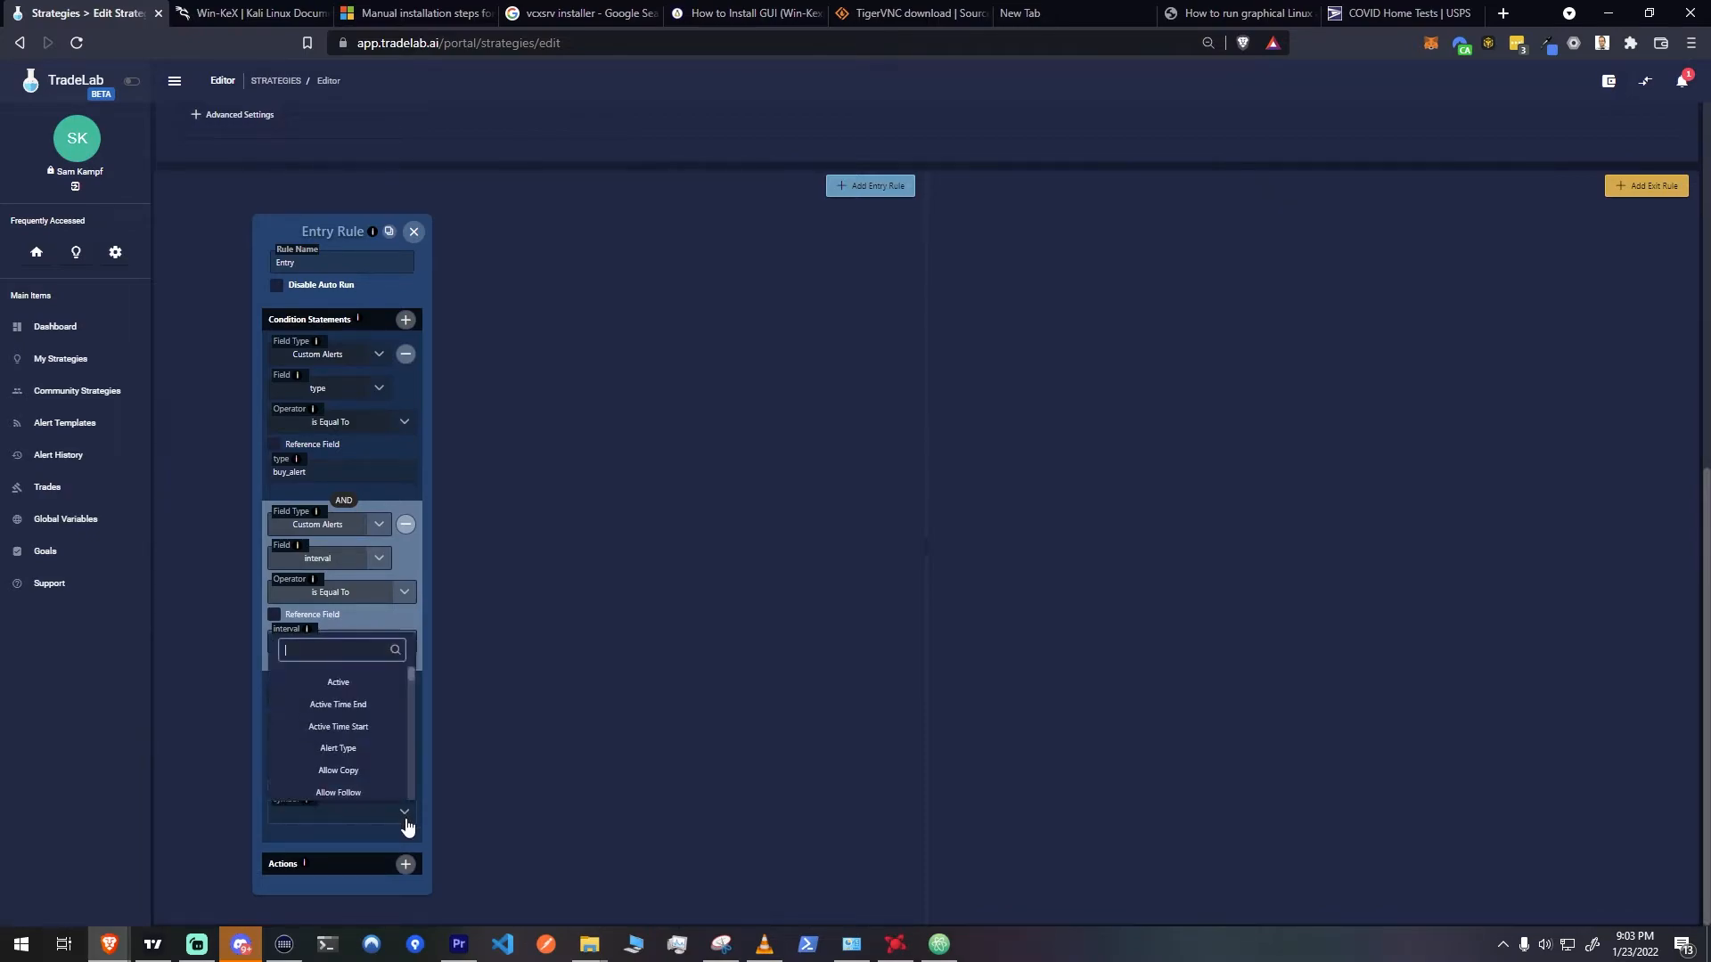
type("sym")
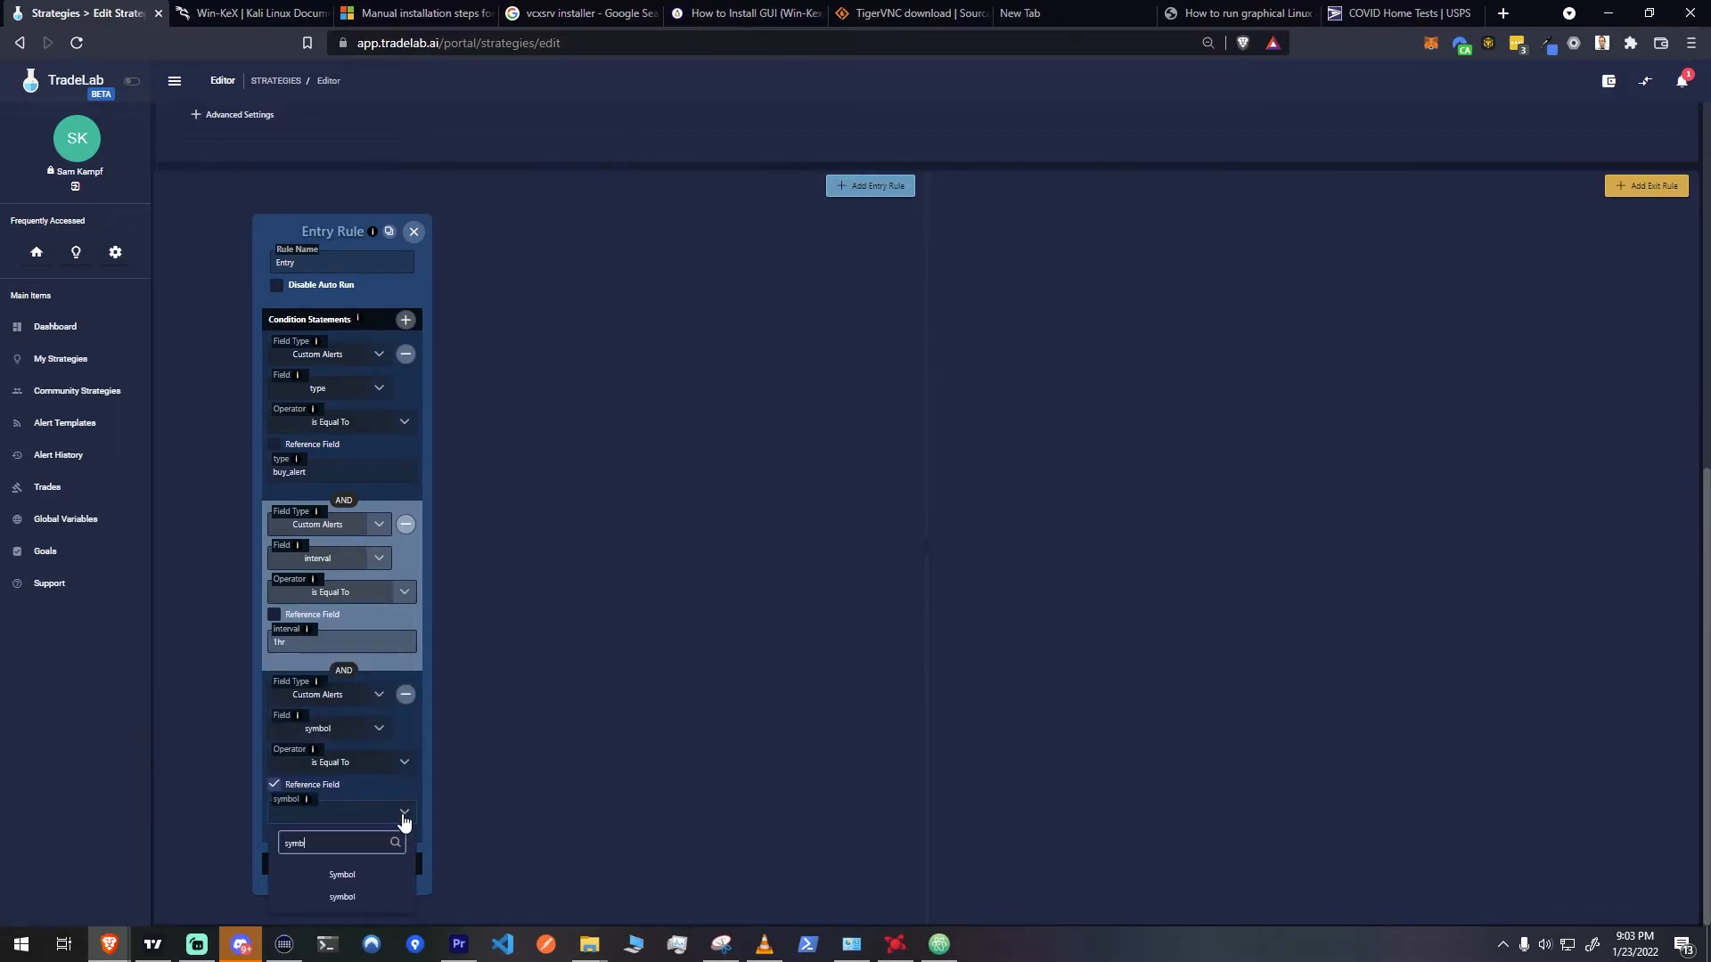
type("b")
left_click(341, 876)
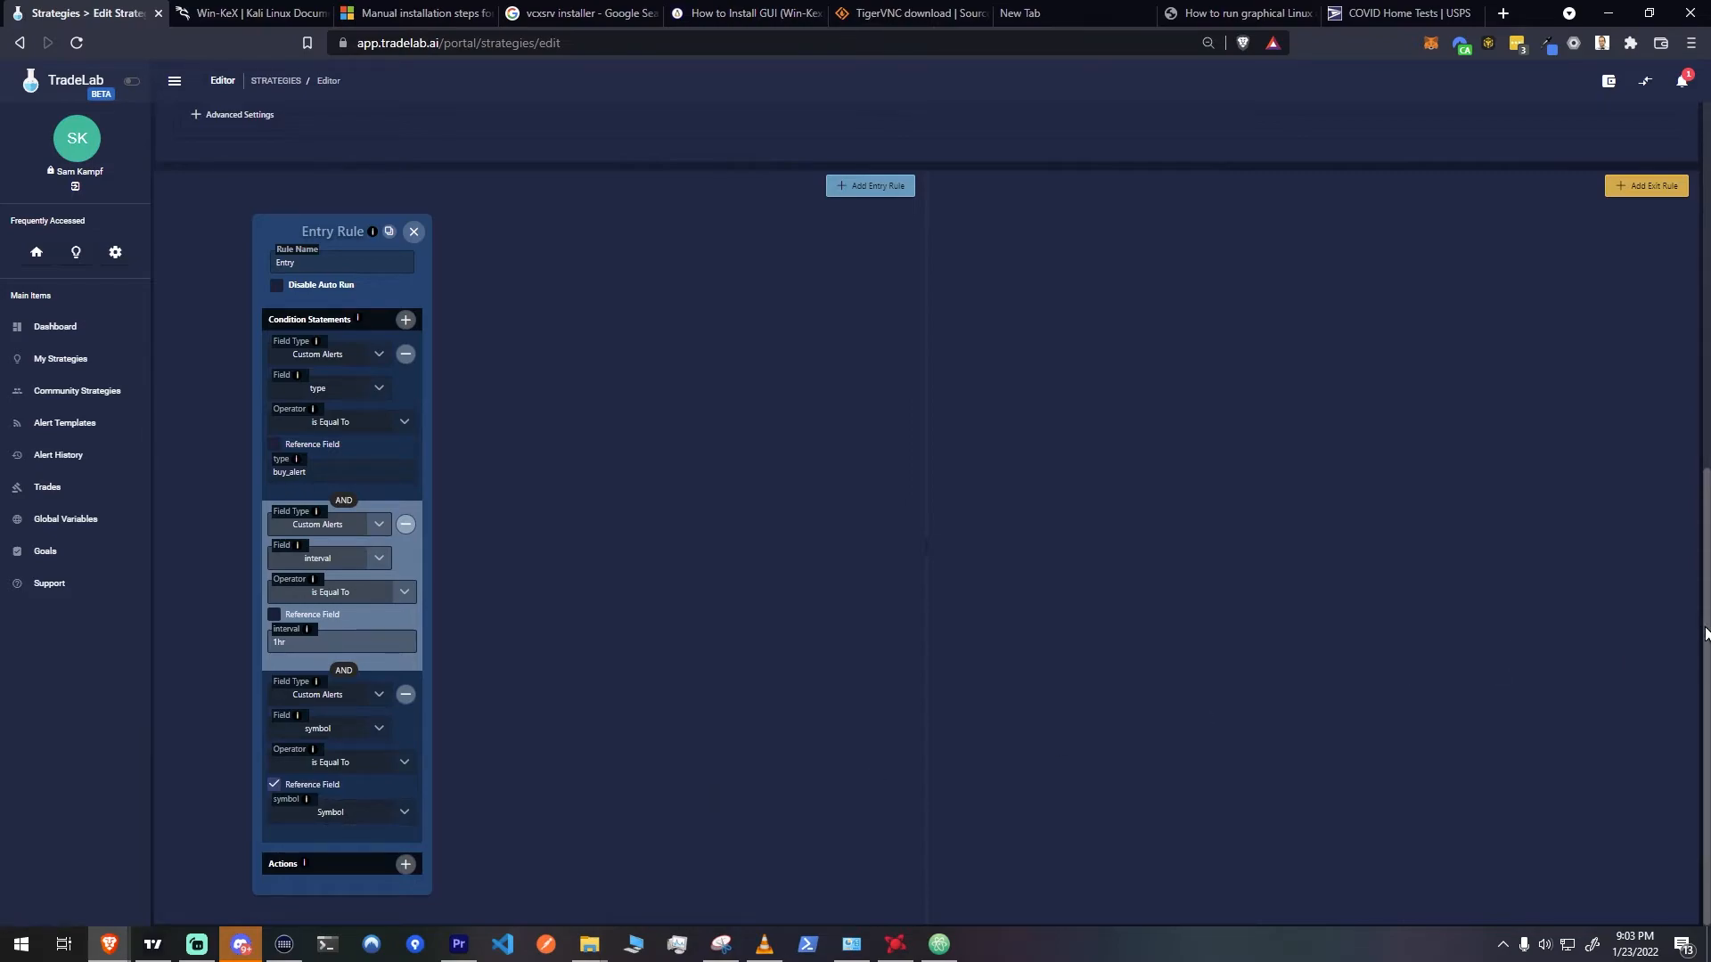
Add a Place Order action to the entry rule and create an exit rule
scroll(1705, 634, "up", 5)
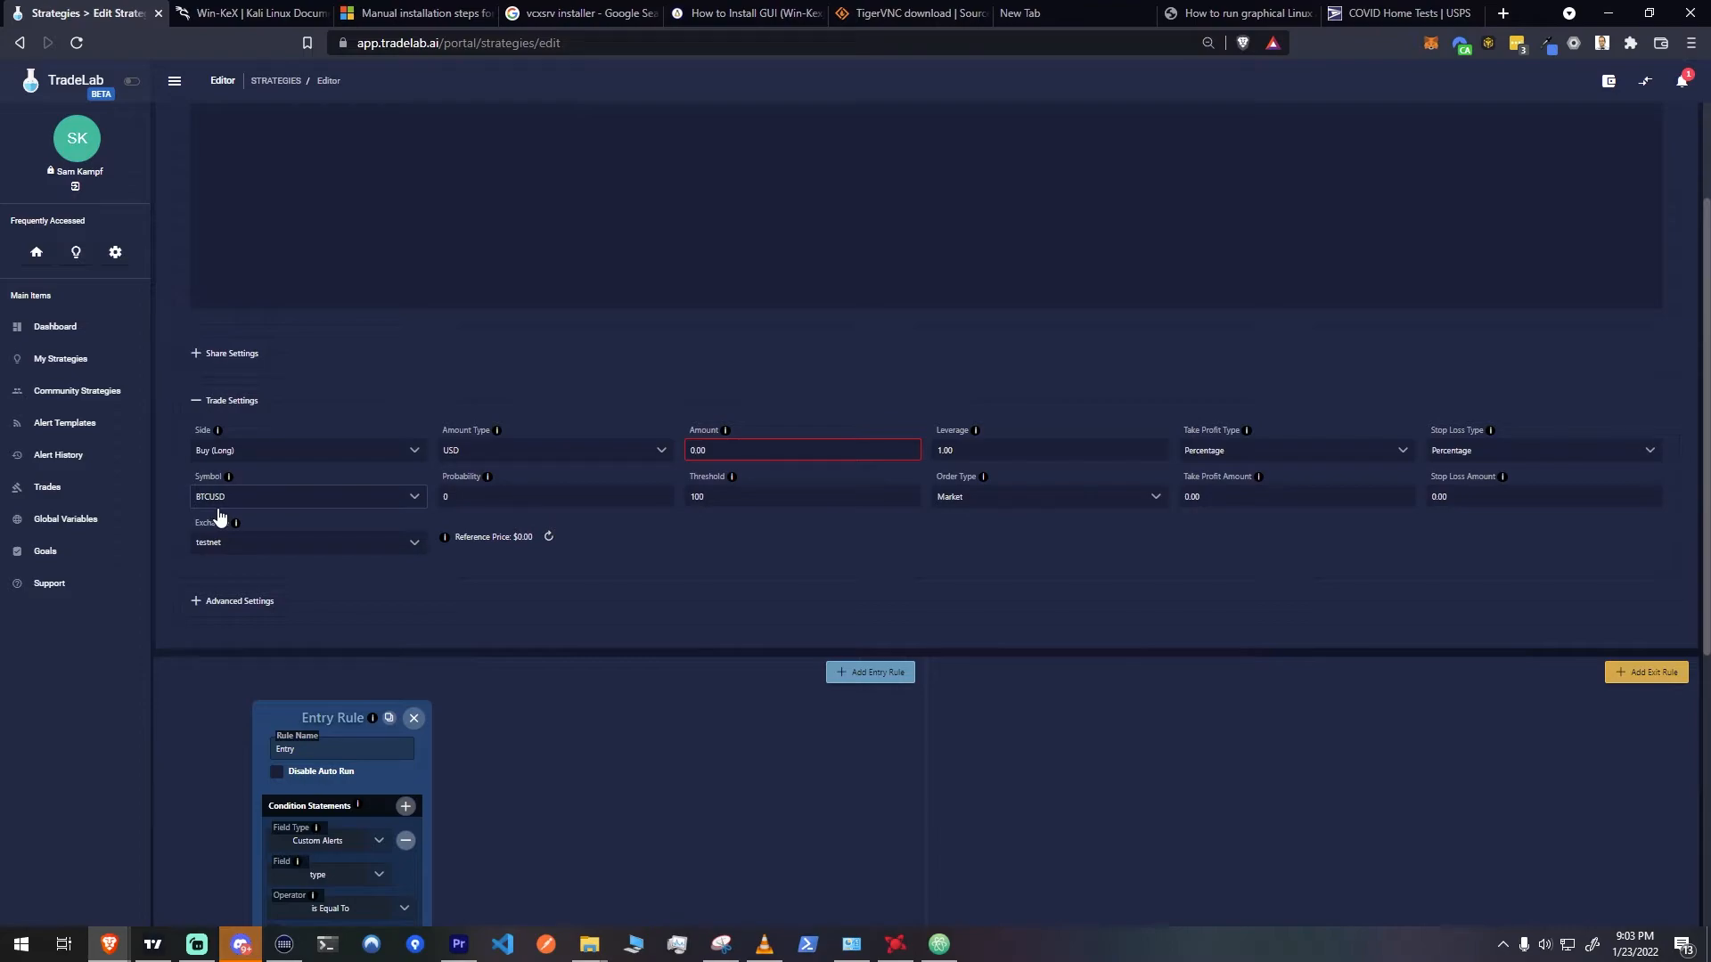
scroll(482, 581, "down", 5)
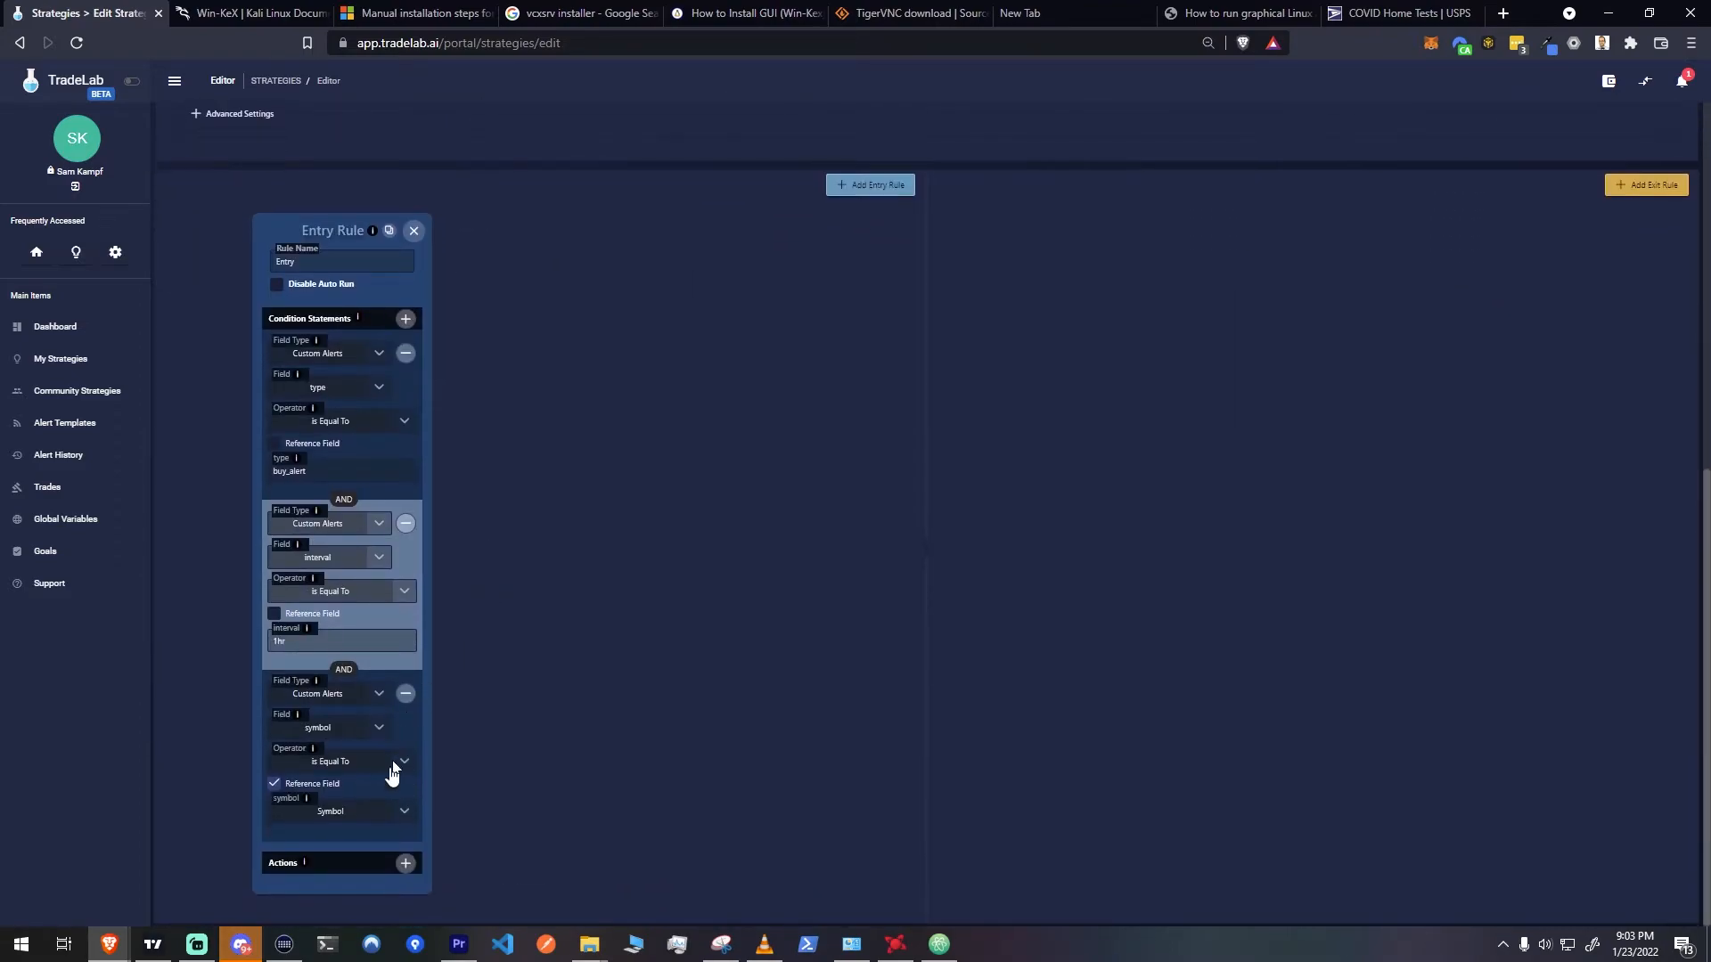
left_click(406, 865)
scroll(374, 872, "down", 1)
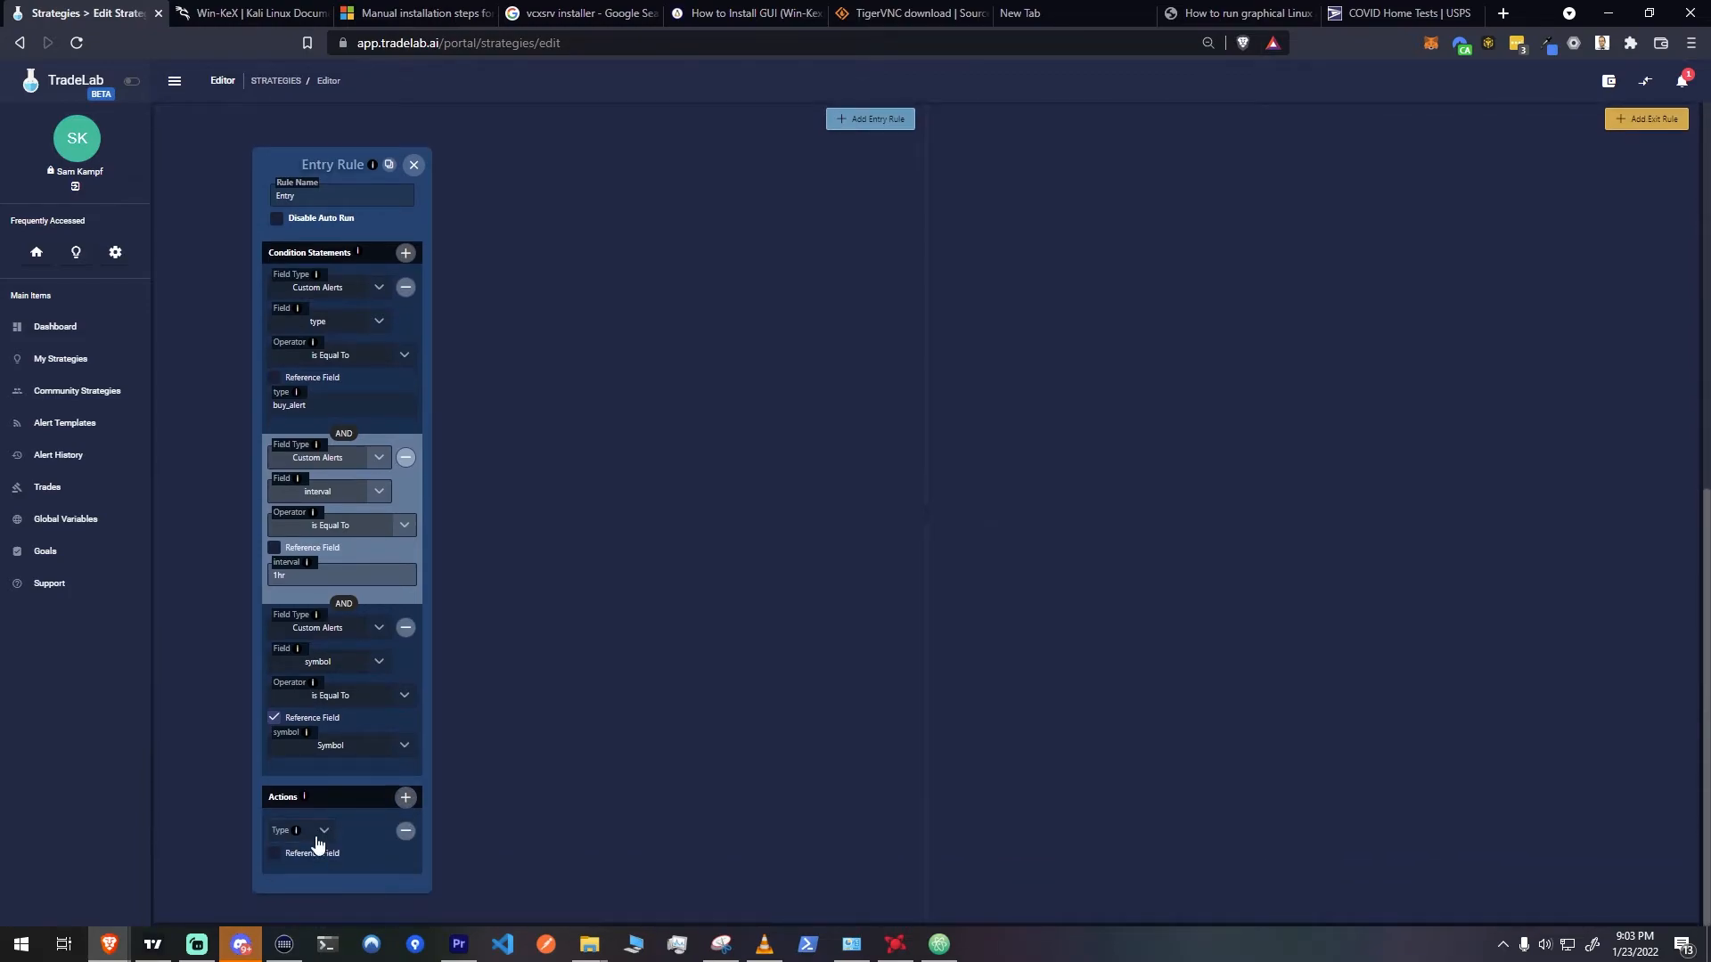
left_click(318, 842)
left_click(298, 713)
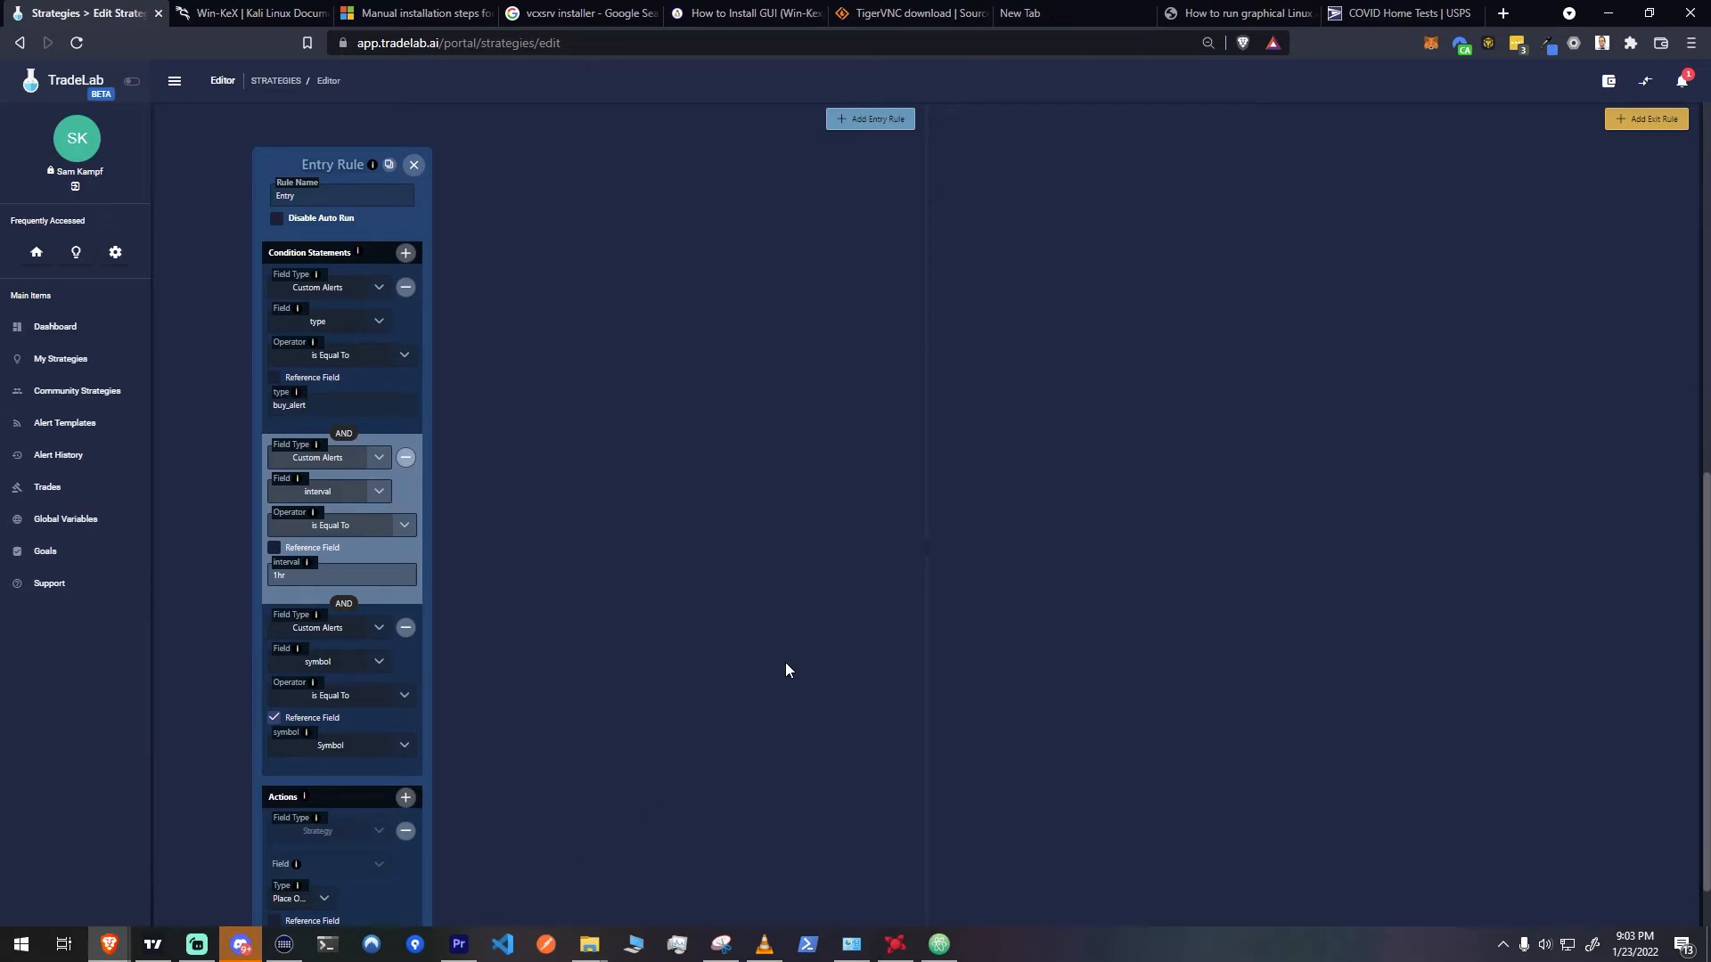
left_click(1651, 123)
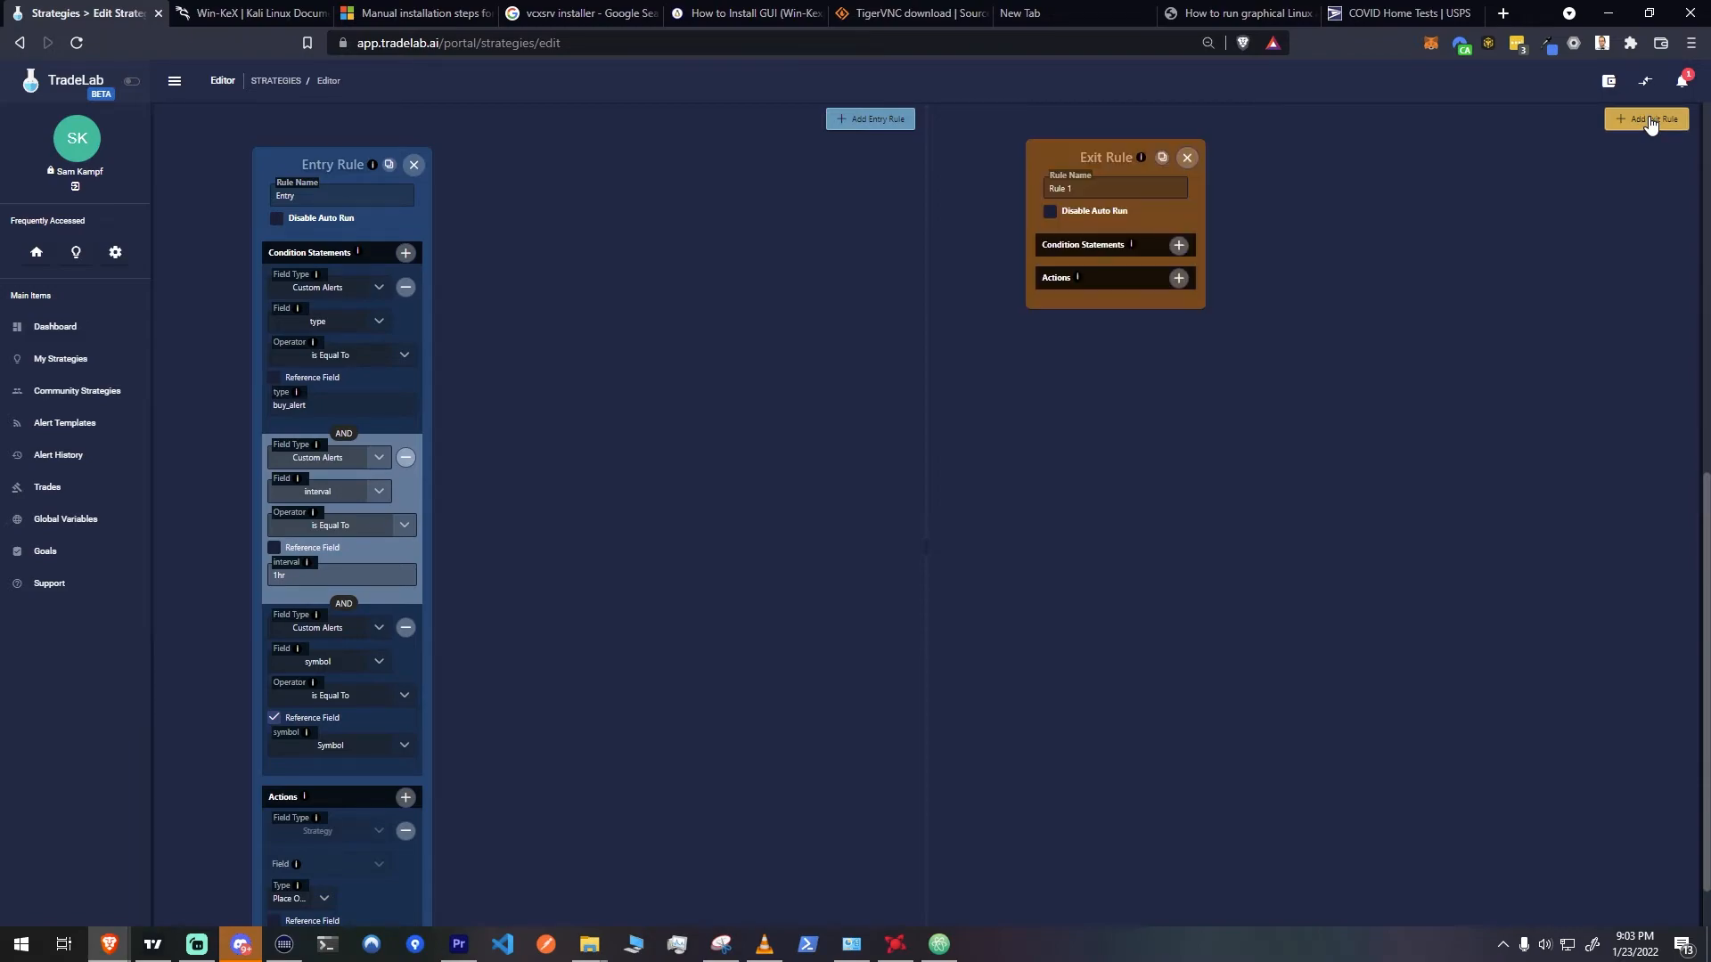
Switch to TradingView and start a new alert on the RSI indicator of the 1h BTCUSDT chart
left_click(196, 944)
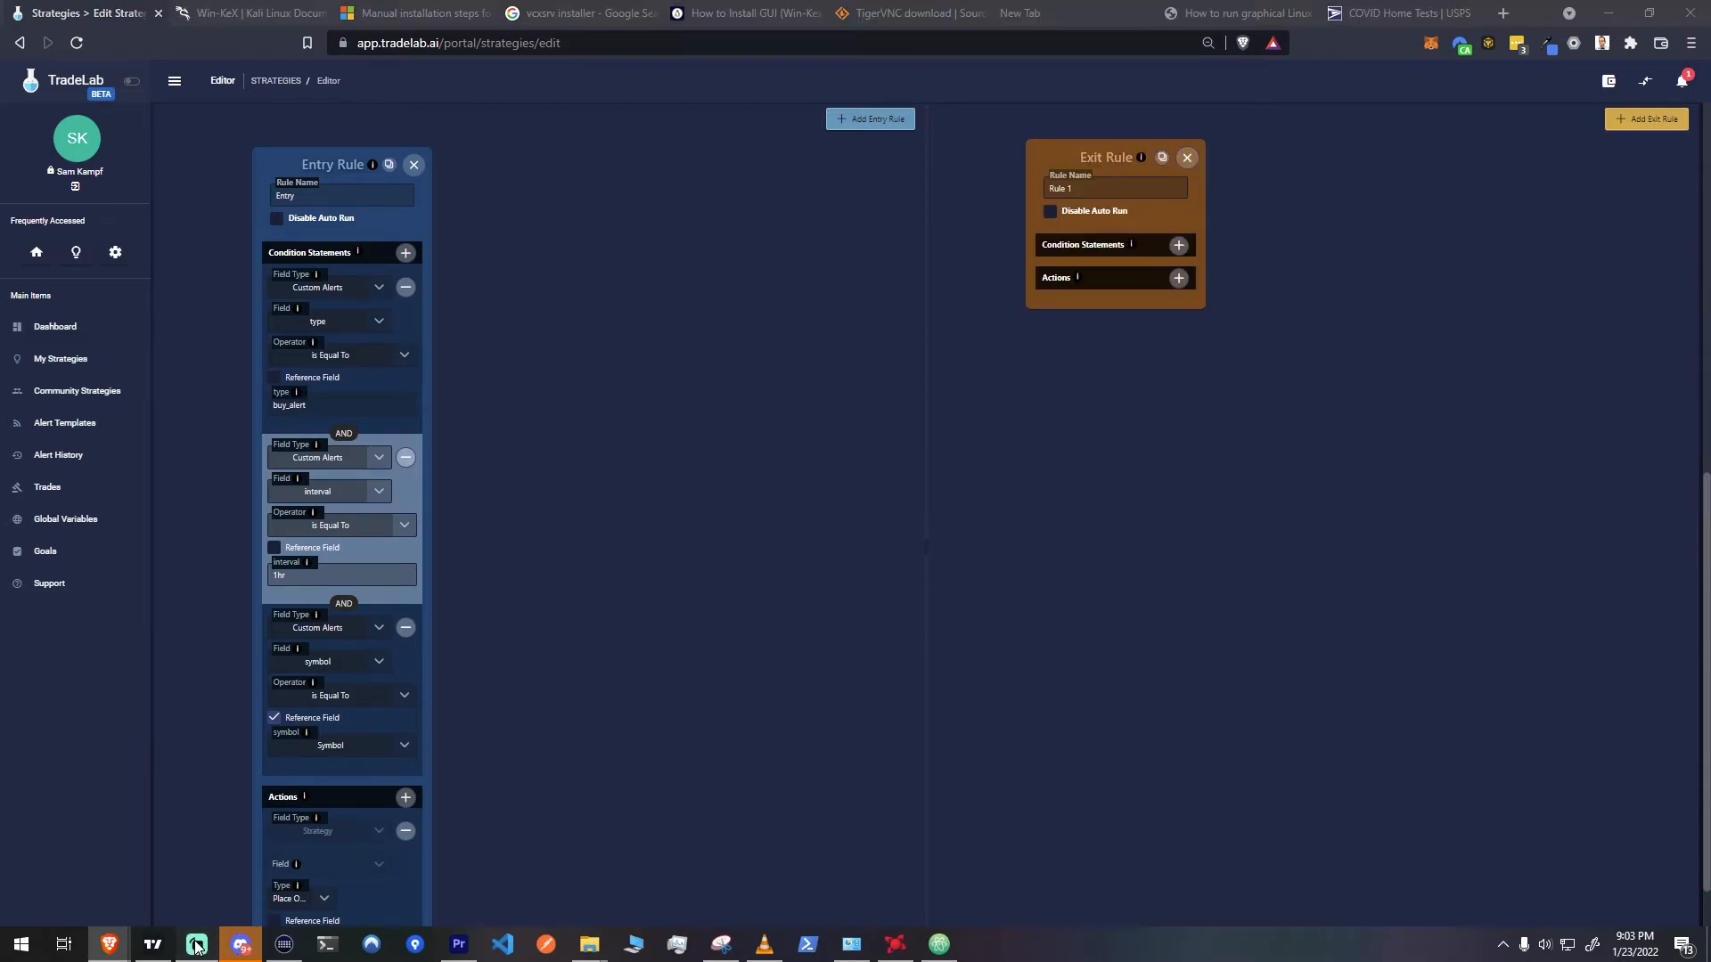
left_click(145, 952)
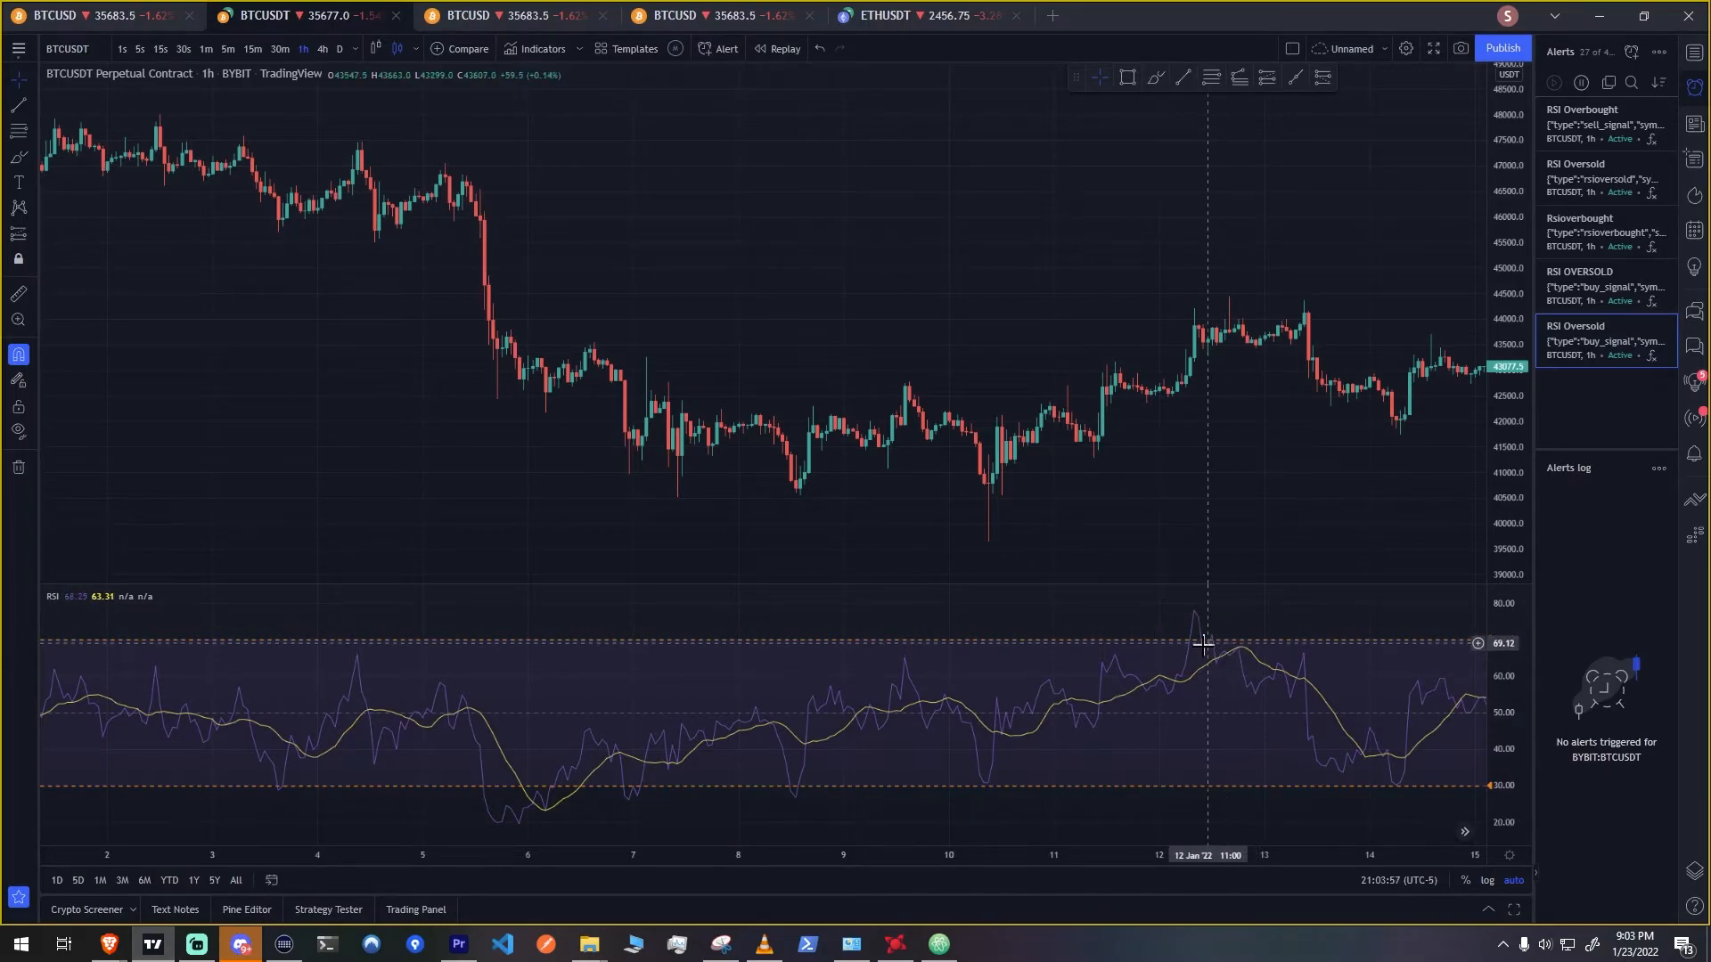
right_click(359, 668)
left_click(415, 634)
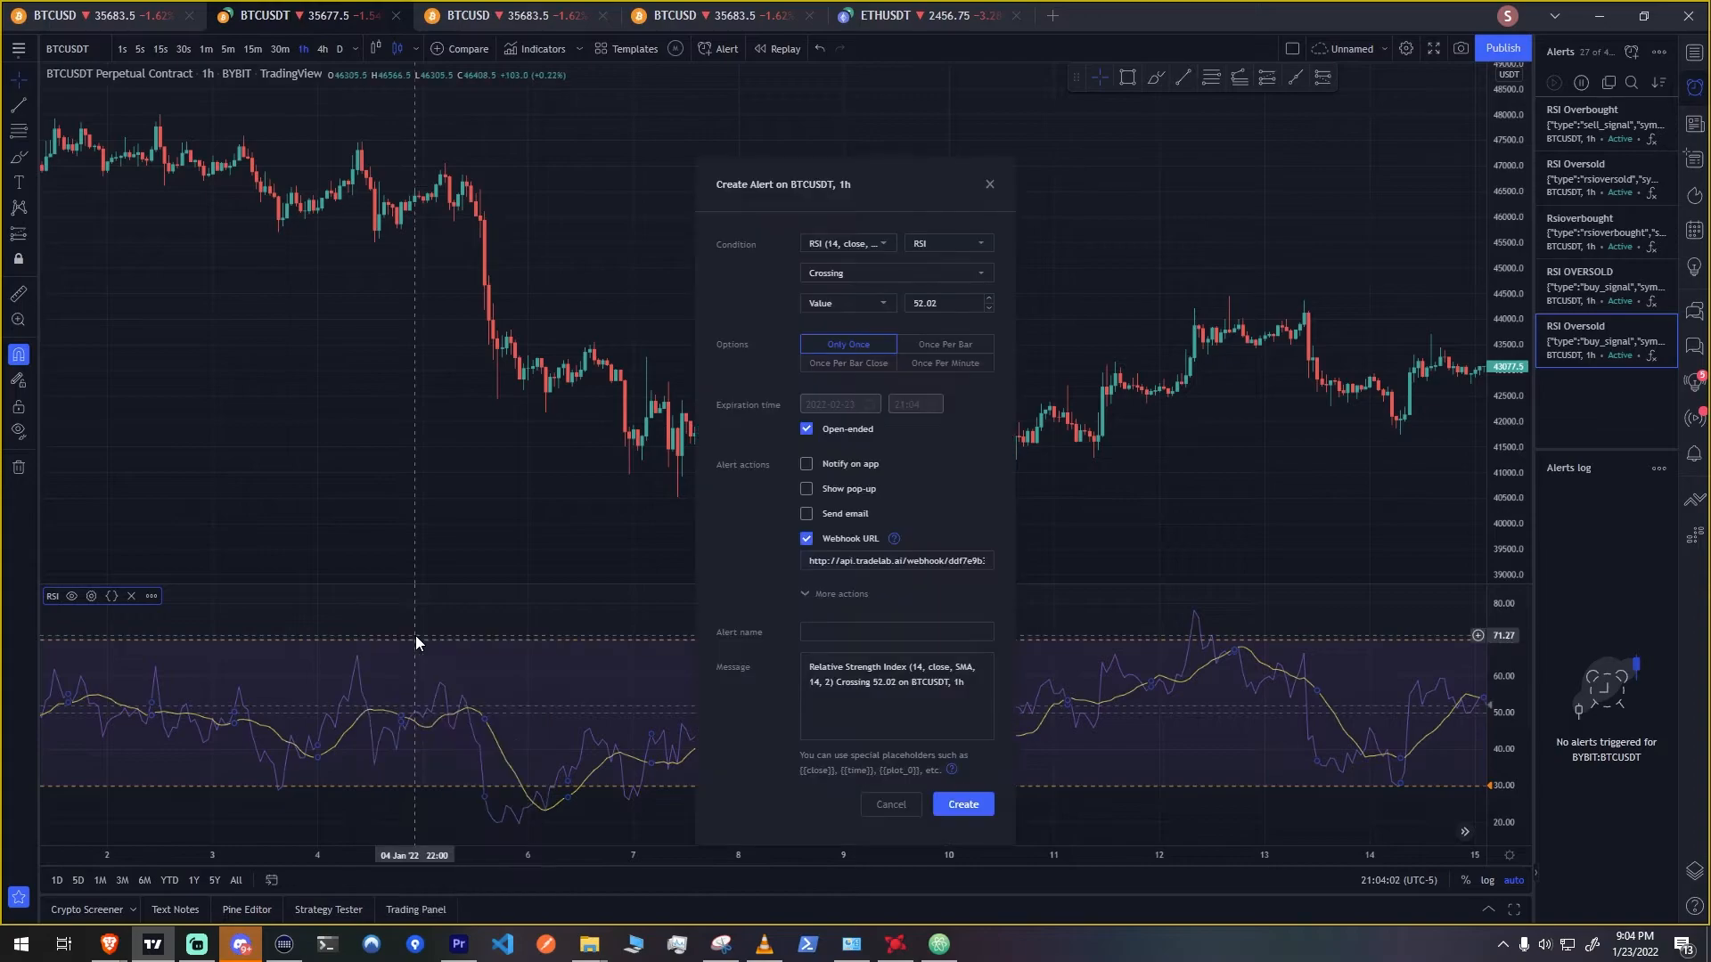
Set the alert condition to RSI Crossing Up the value 70, triggering Once Per Bar Close
left_click(921, 274)
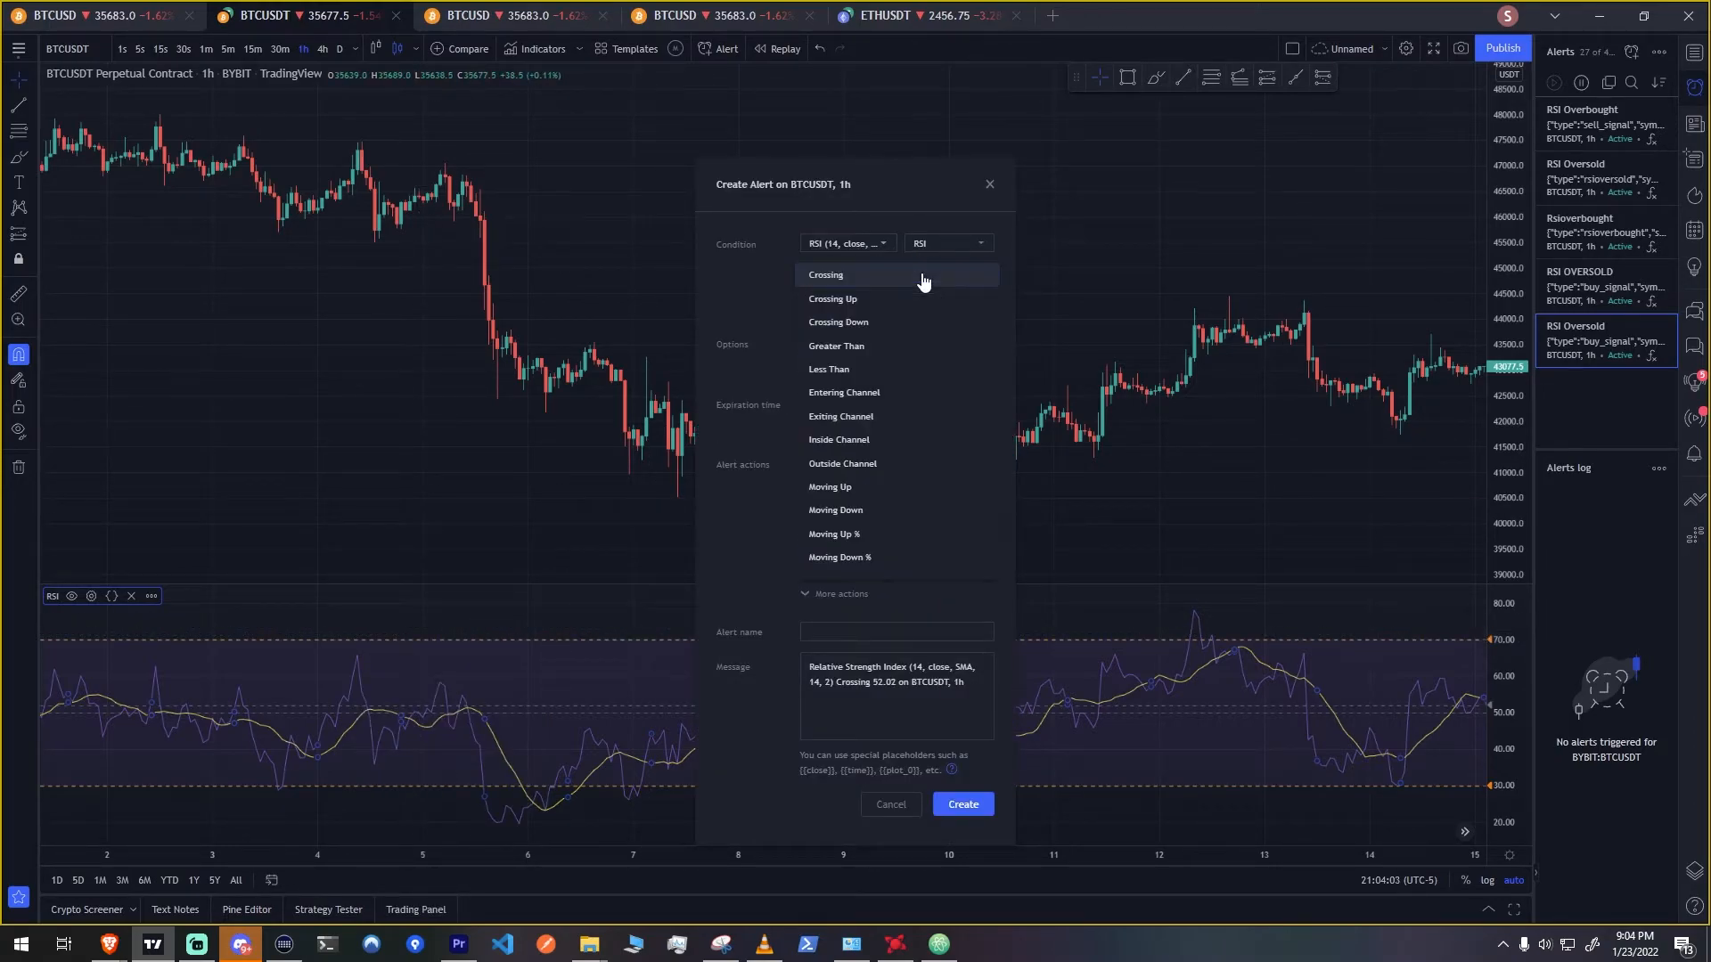
left_click(858, 303)
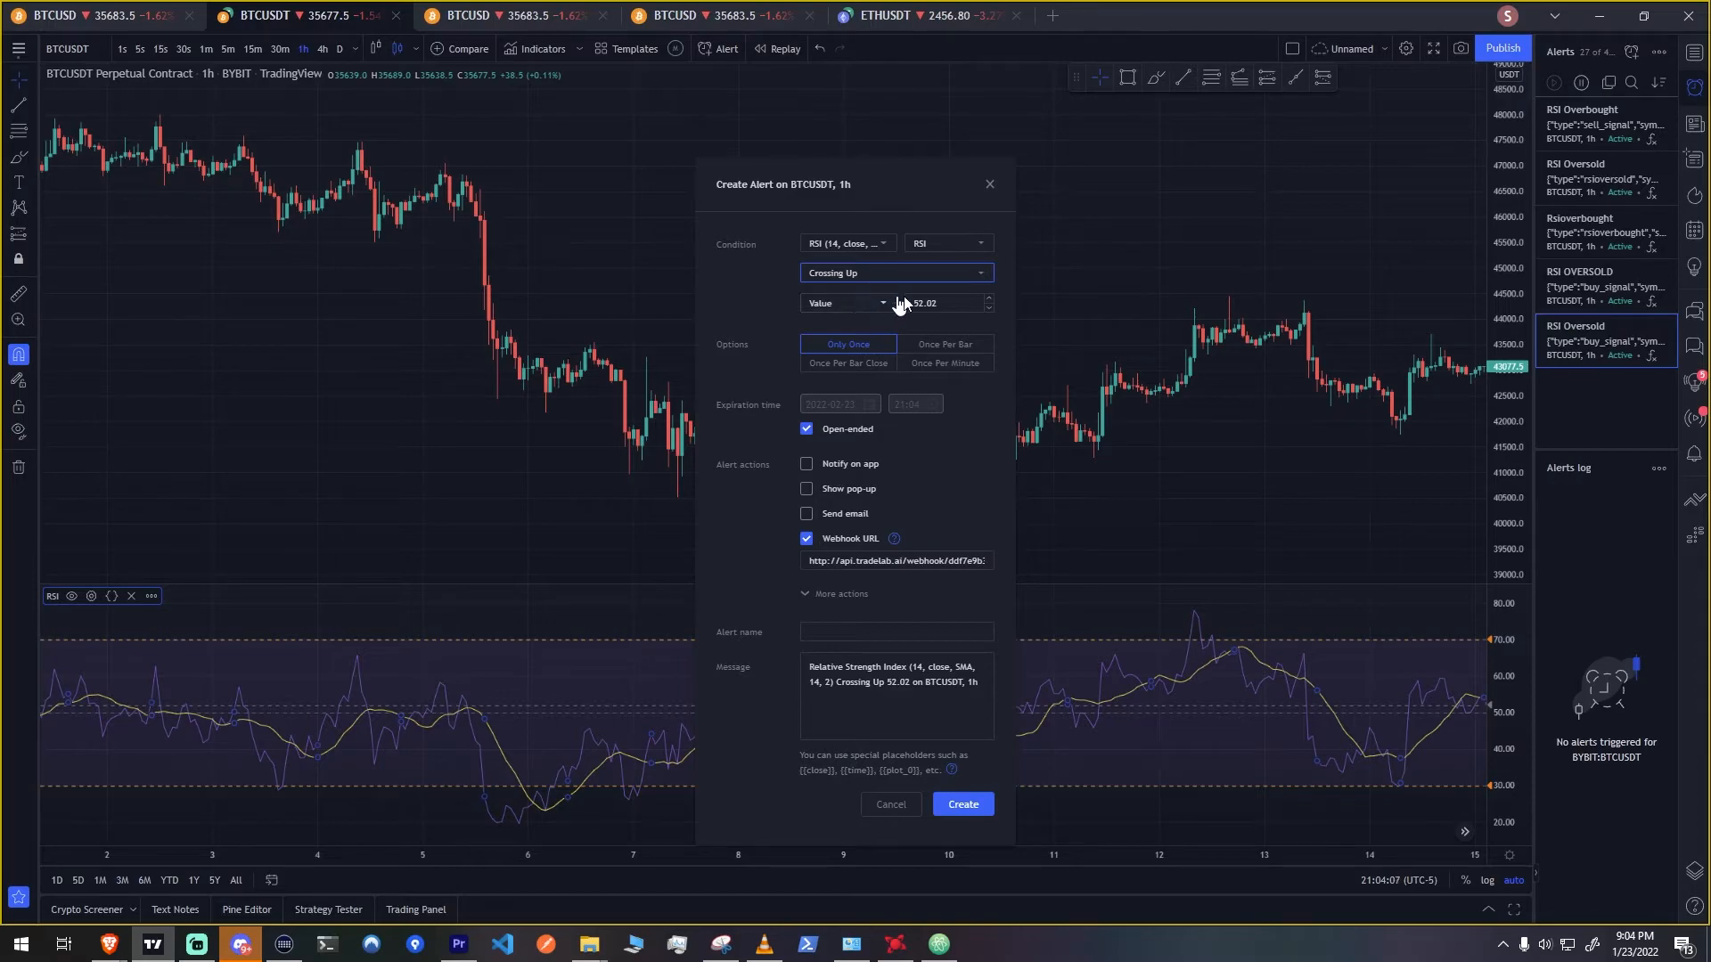
left_click_drag(945, 304, 819, 303)
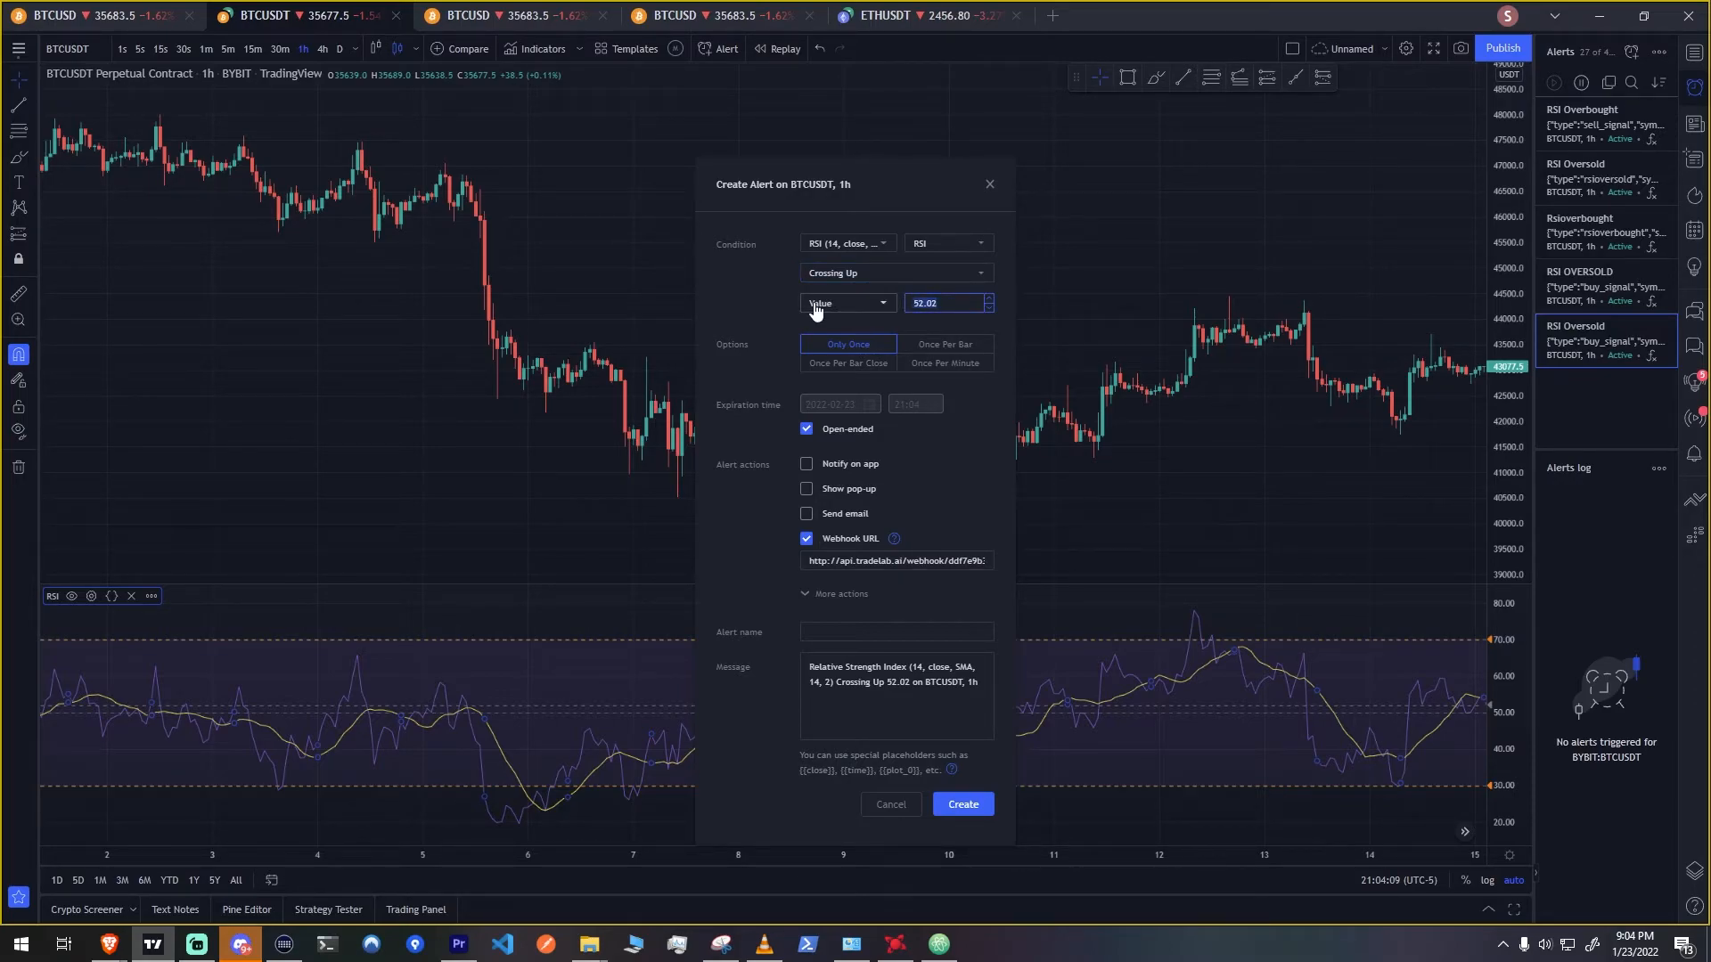
type("70")
left_click(828, 365)
Name the alert RSI OVERBOUGHT and create it with the JSON message of type sell_signal, symbol BTCUSD and interval 1h
left_click(851, 624)
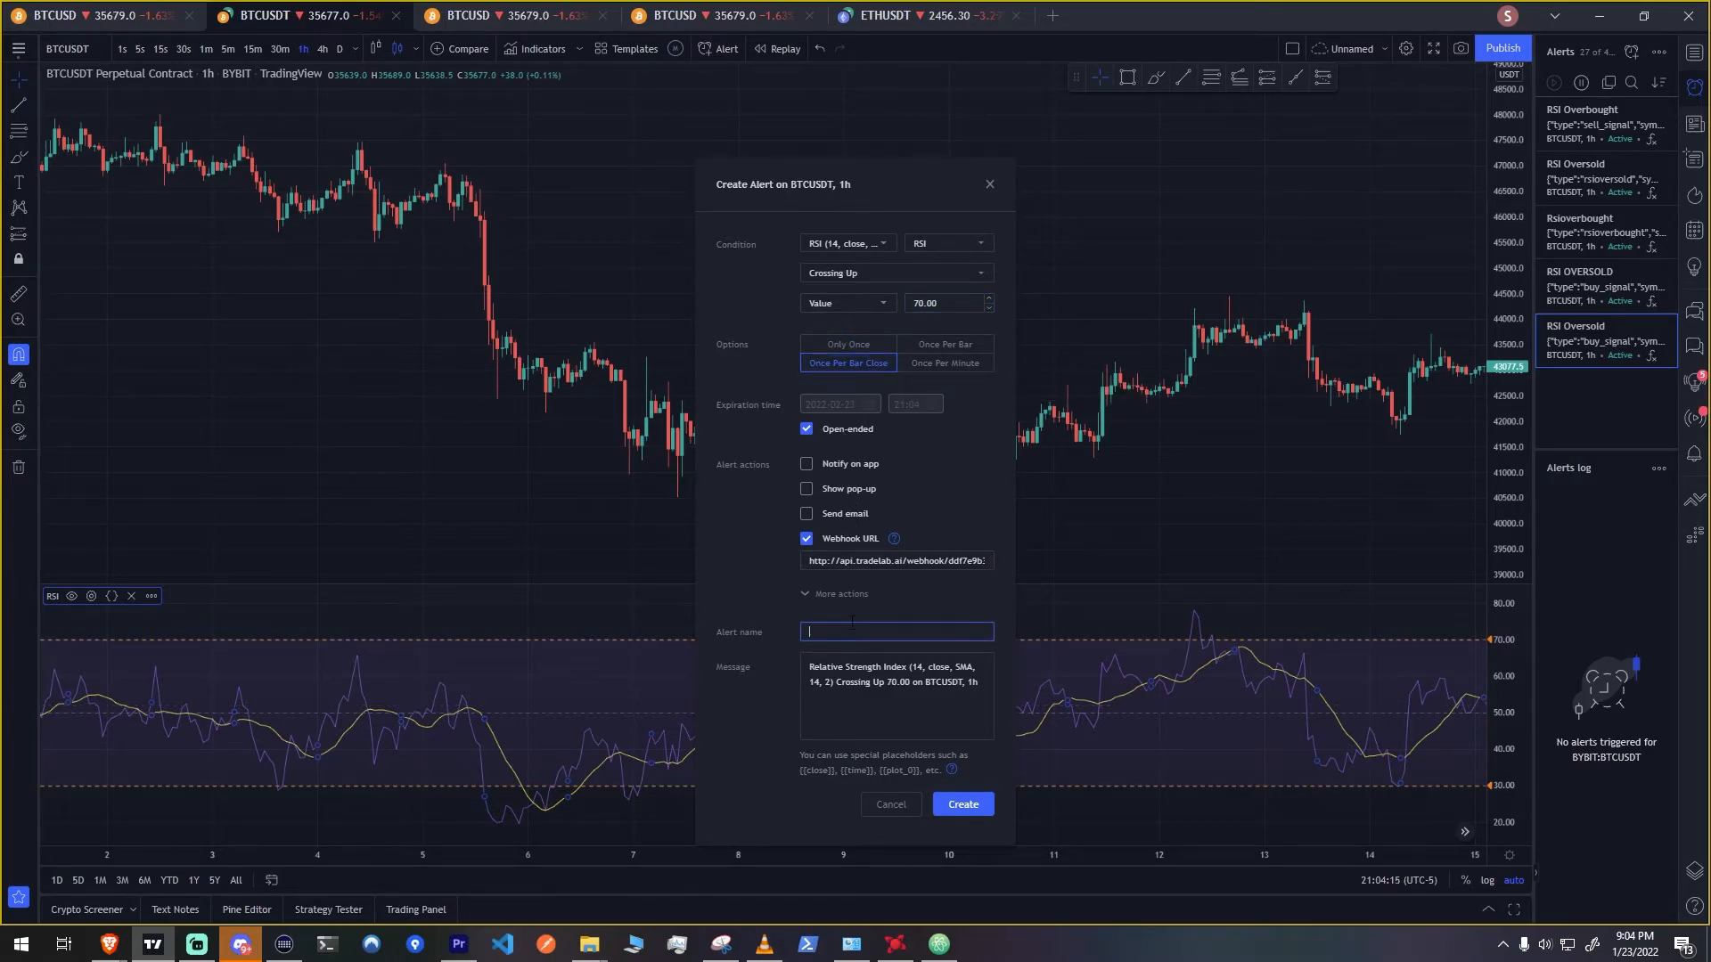
type("RSI OVERBOUGHT")
left_click(869, 699)
key("ctrl+a")
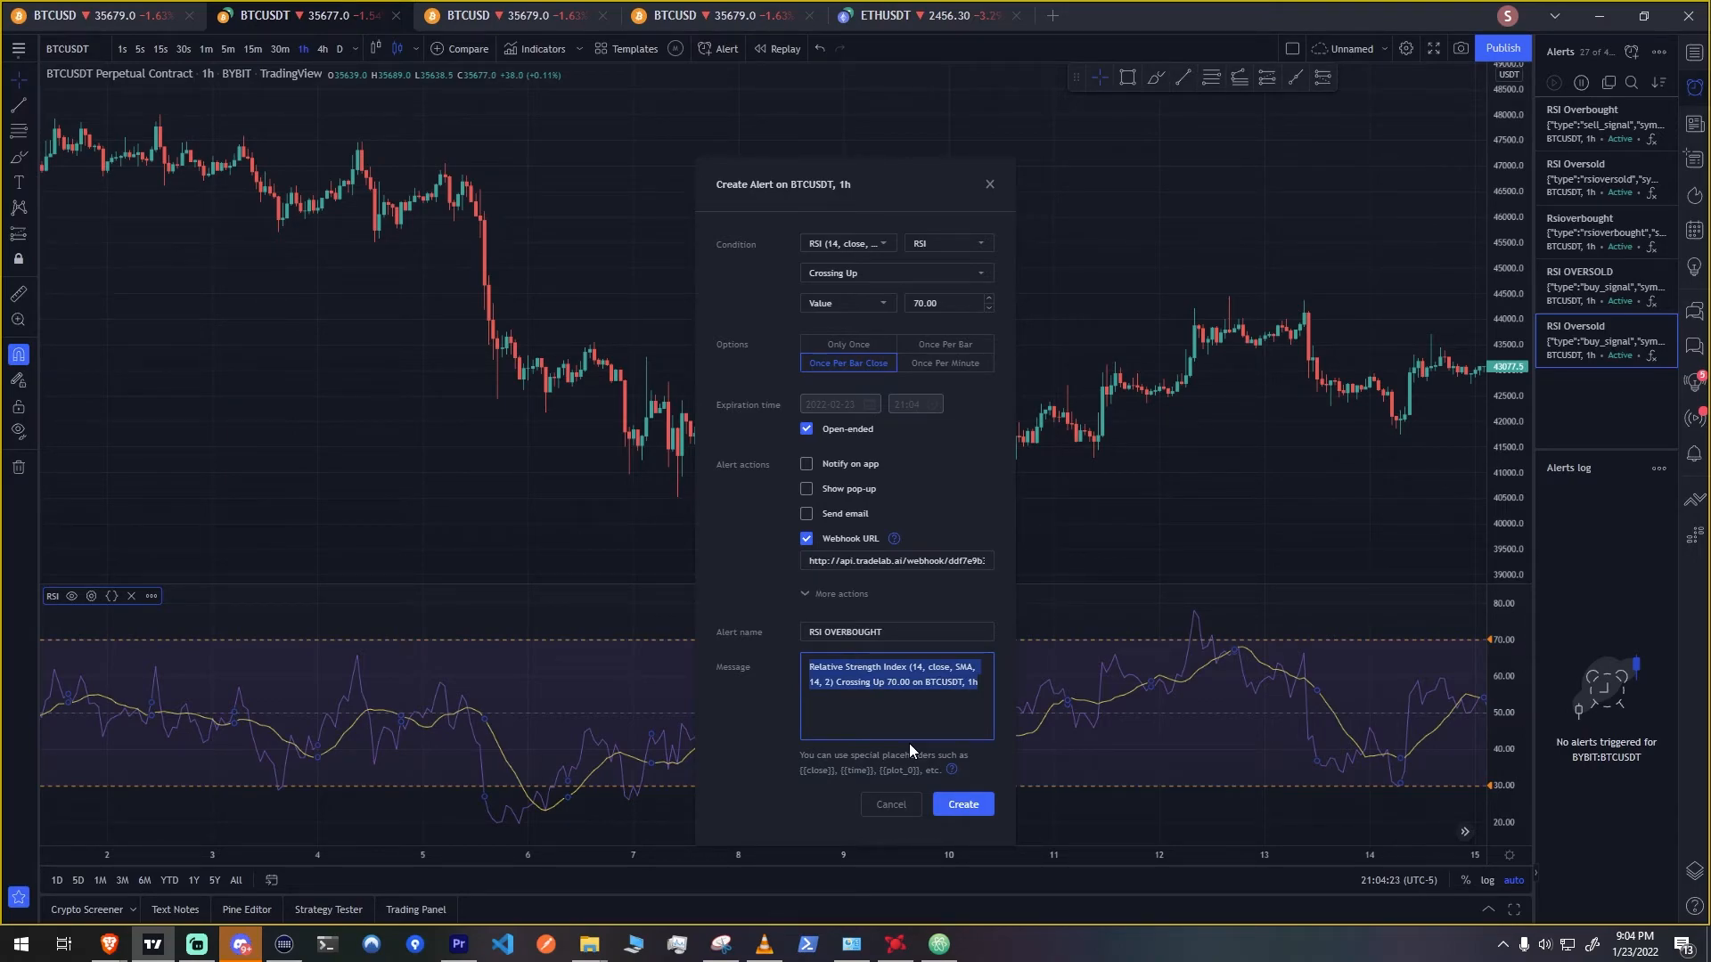
type("{\"type\":\"buy_signal\",\"symbol\":\"BTCUSD\",\"interval\":\"1h\"}")
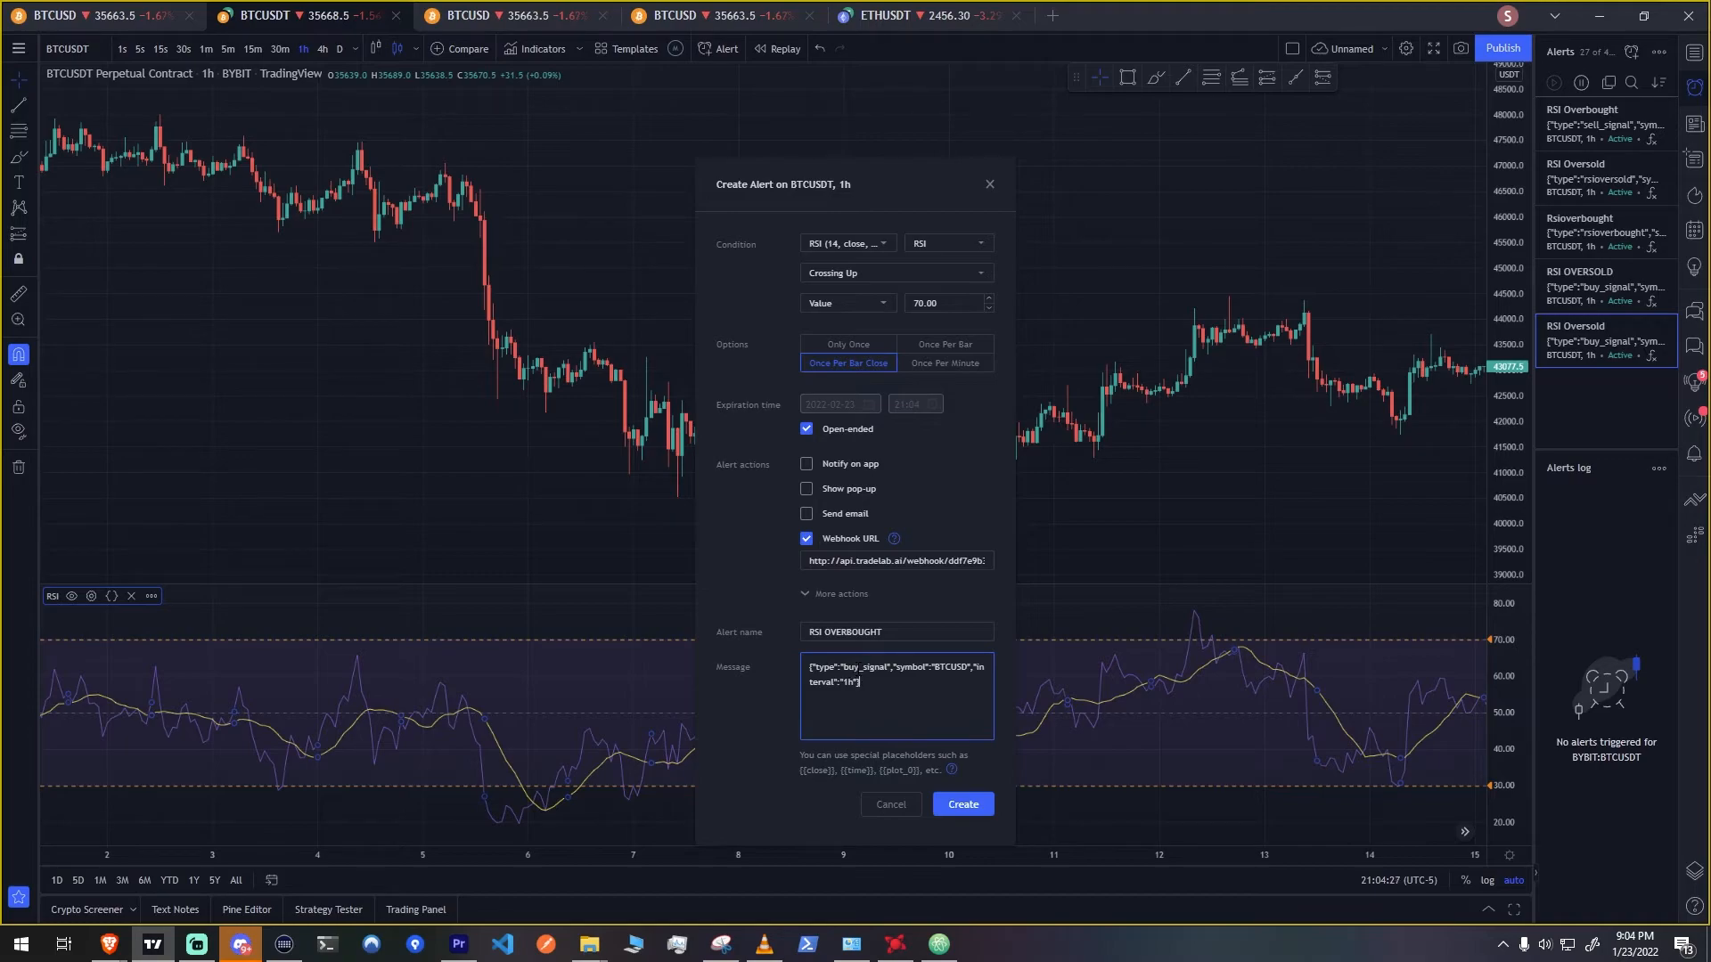
left_click_drag(856, 668, 846, 667)
type("sell")
left_click(964, 805)
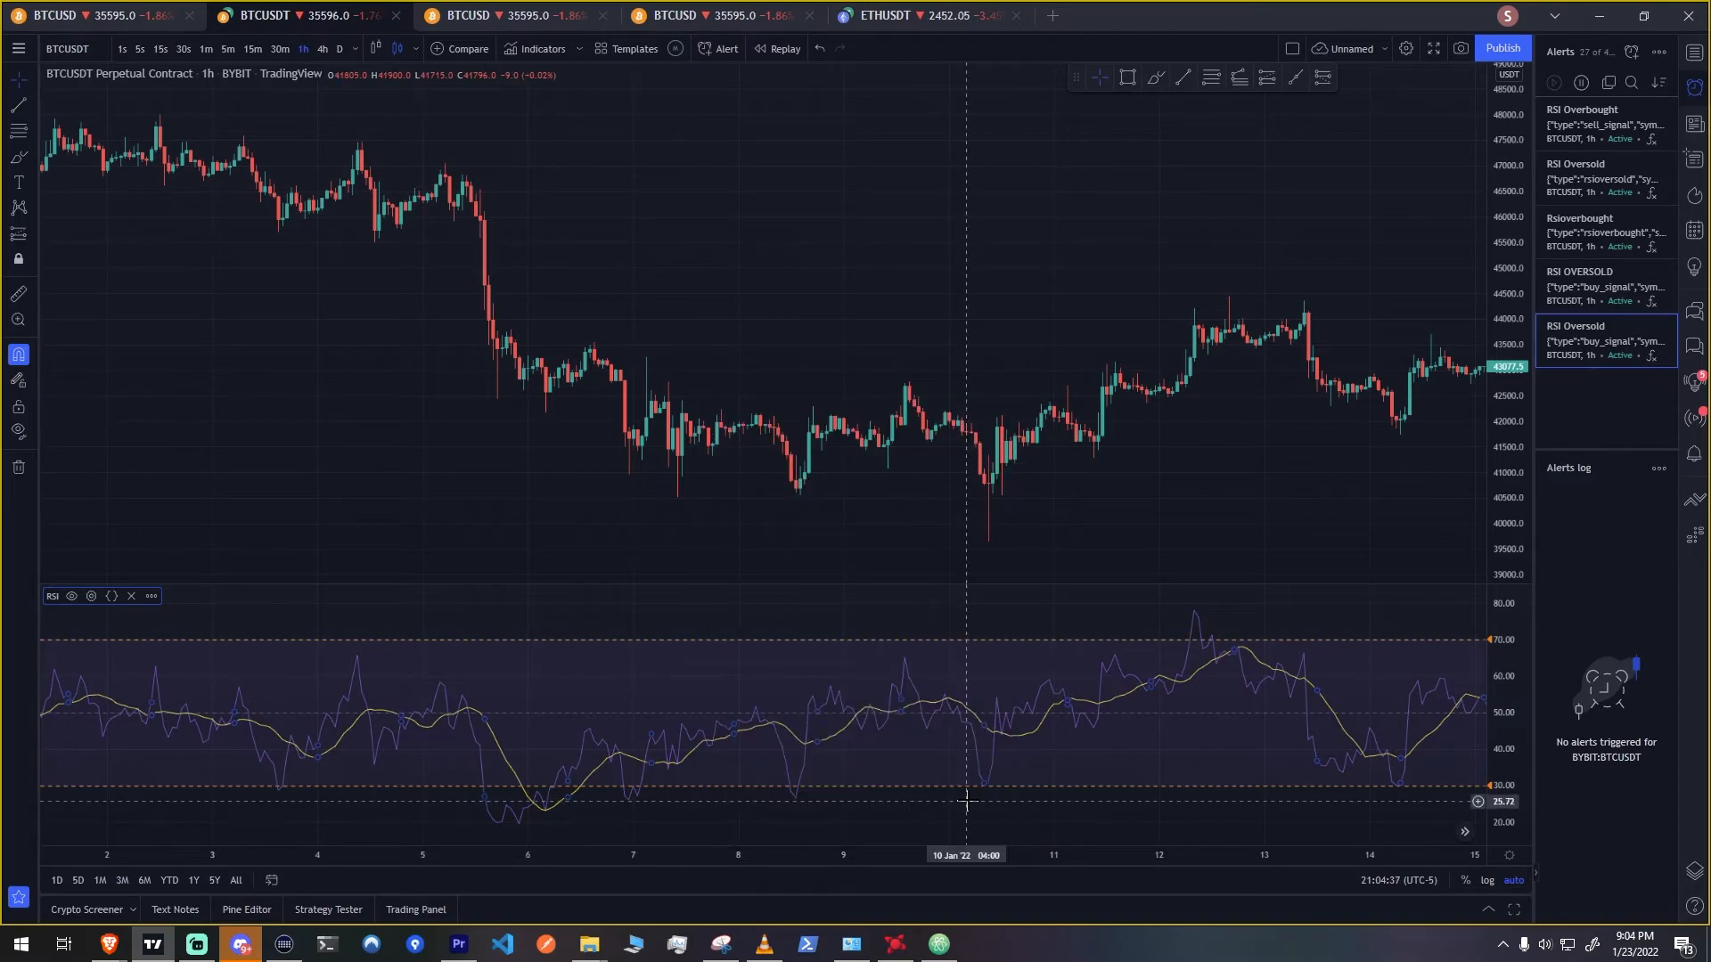
Return to the TradeLab strategy editor, add three condition statements to the exit rule and name the rule EXIT
left_click(109, 945)
left_click(107, 900)
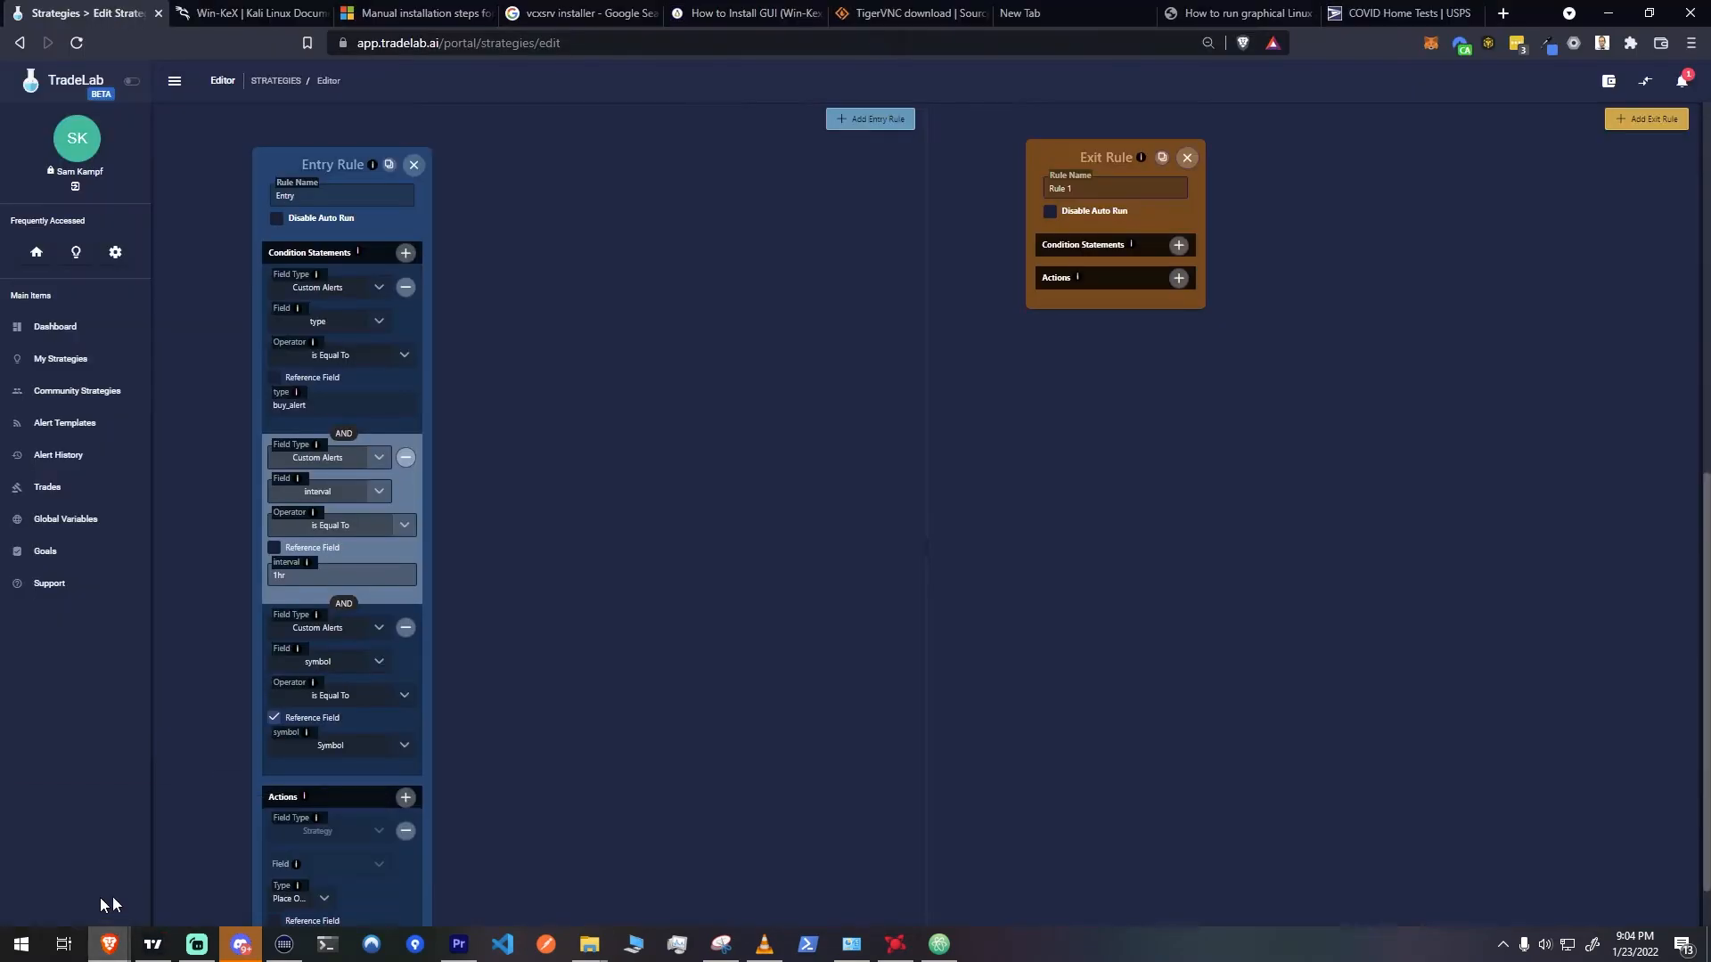
left_click(1178, 246)
left_click(1178, 246)
left_click(1179, 246)
left_click(1106, 184)
left_click_drag(1106, 183, 979, 218)
type("EXIT")
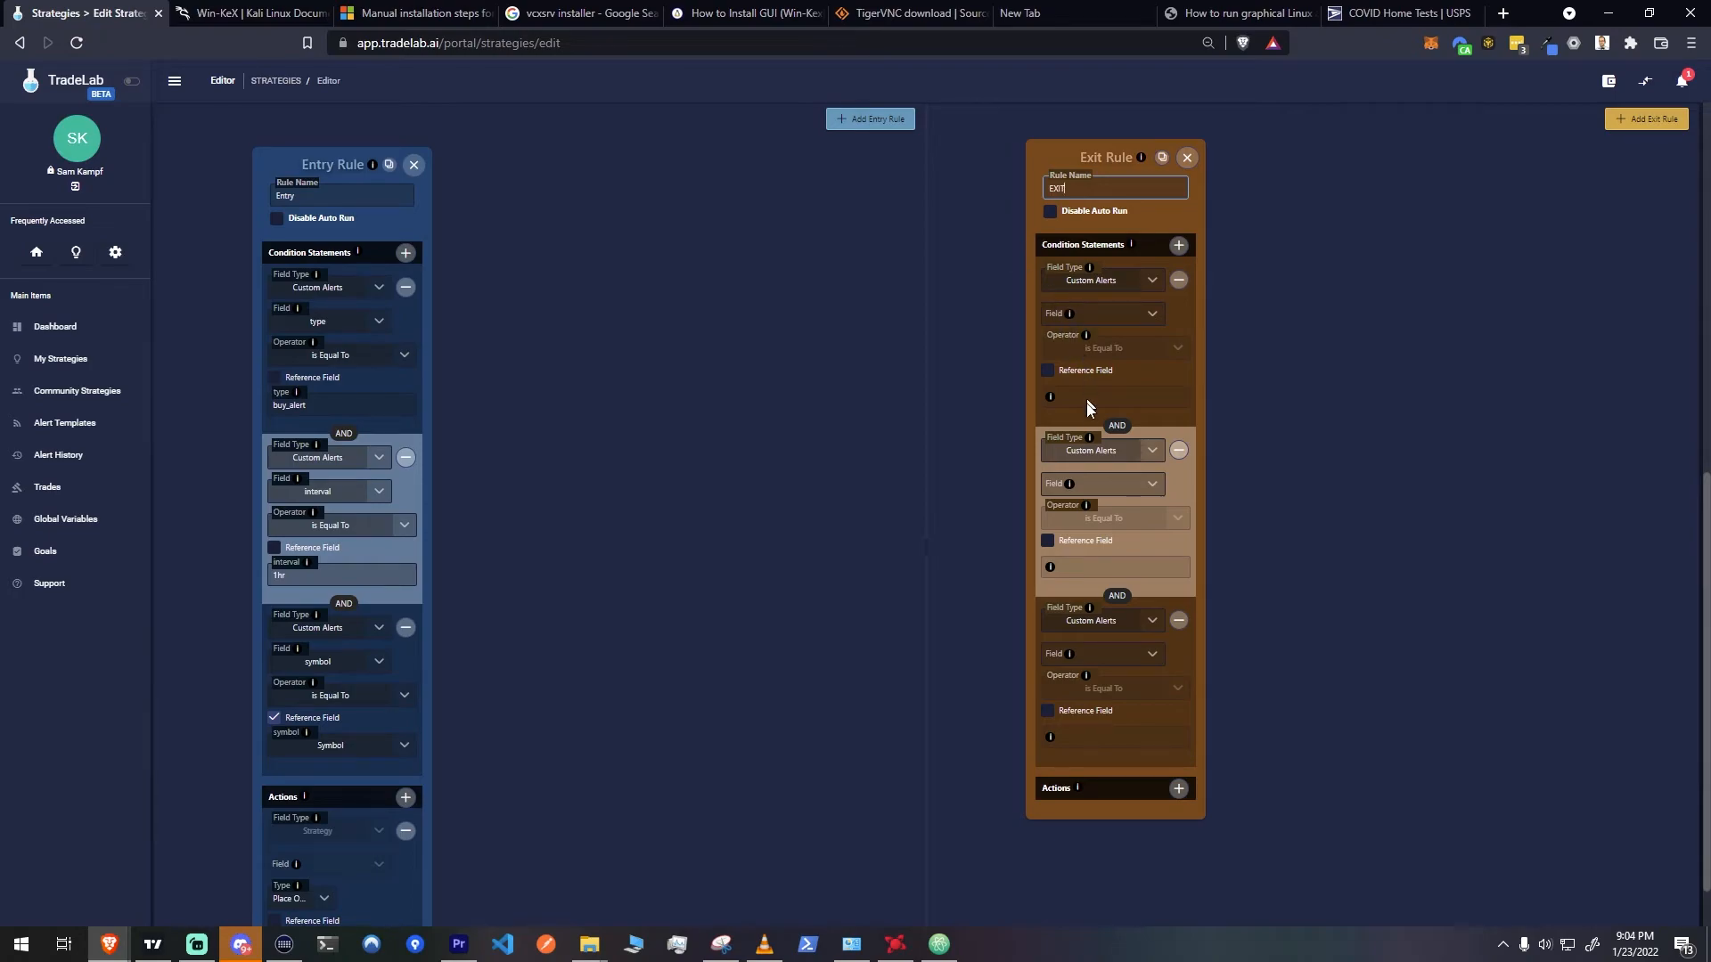
Make the first exit condition require the custom alert's type to equal sell_alert
left_click(1133, 327)
left_click(1094, 479)
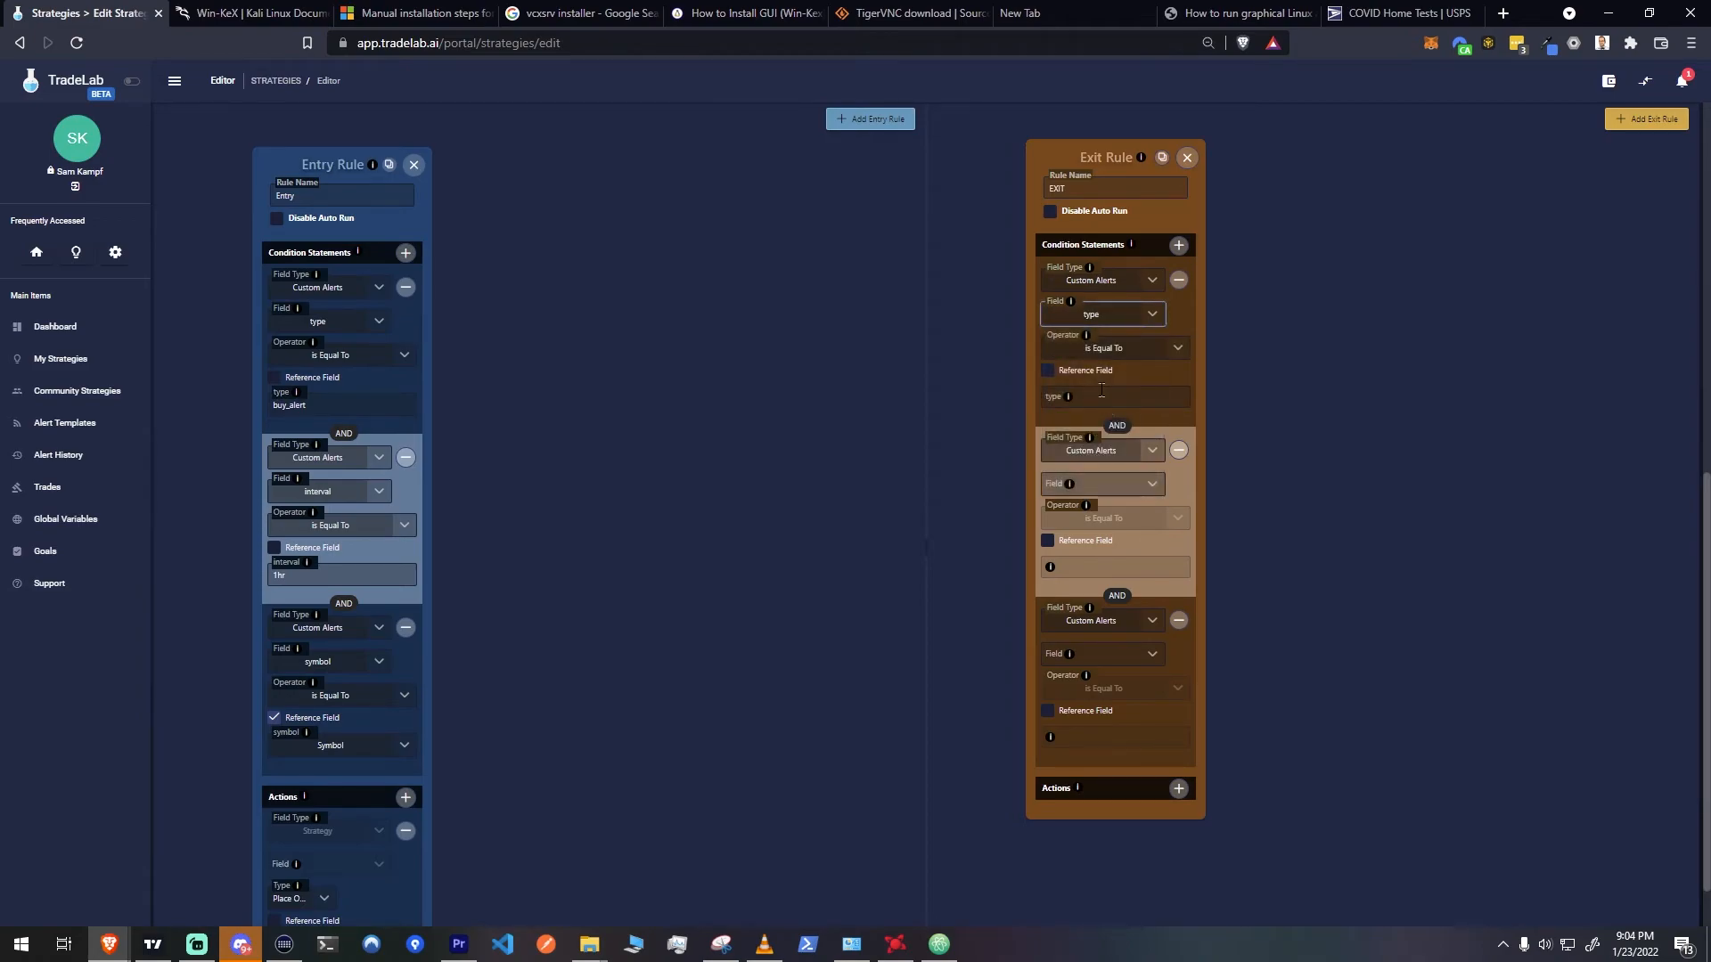
left_click(1100, 396)
type("sell_alert")
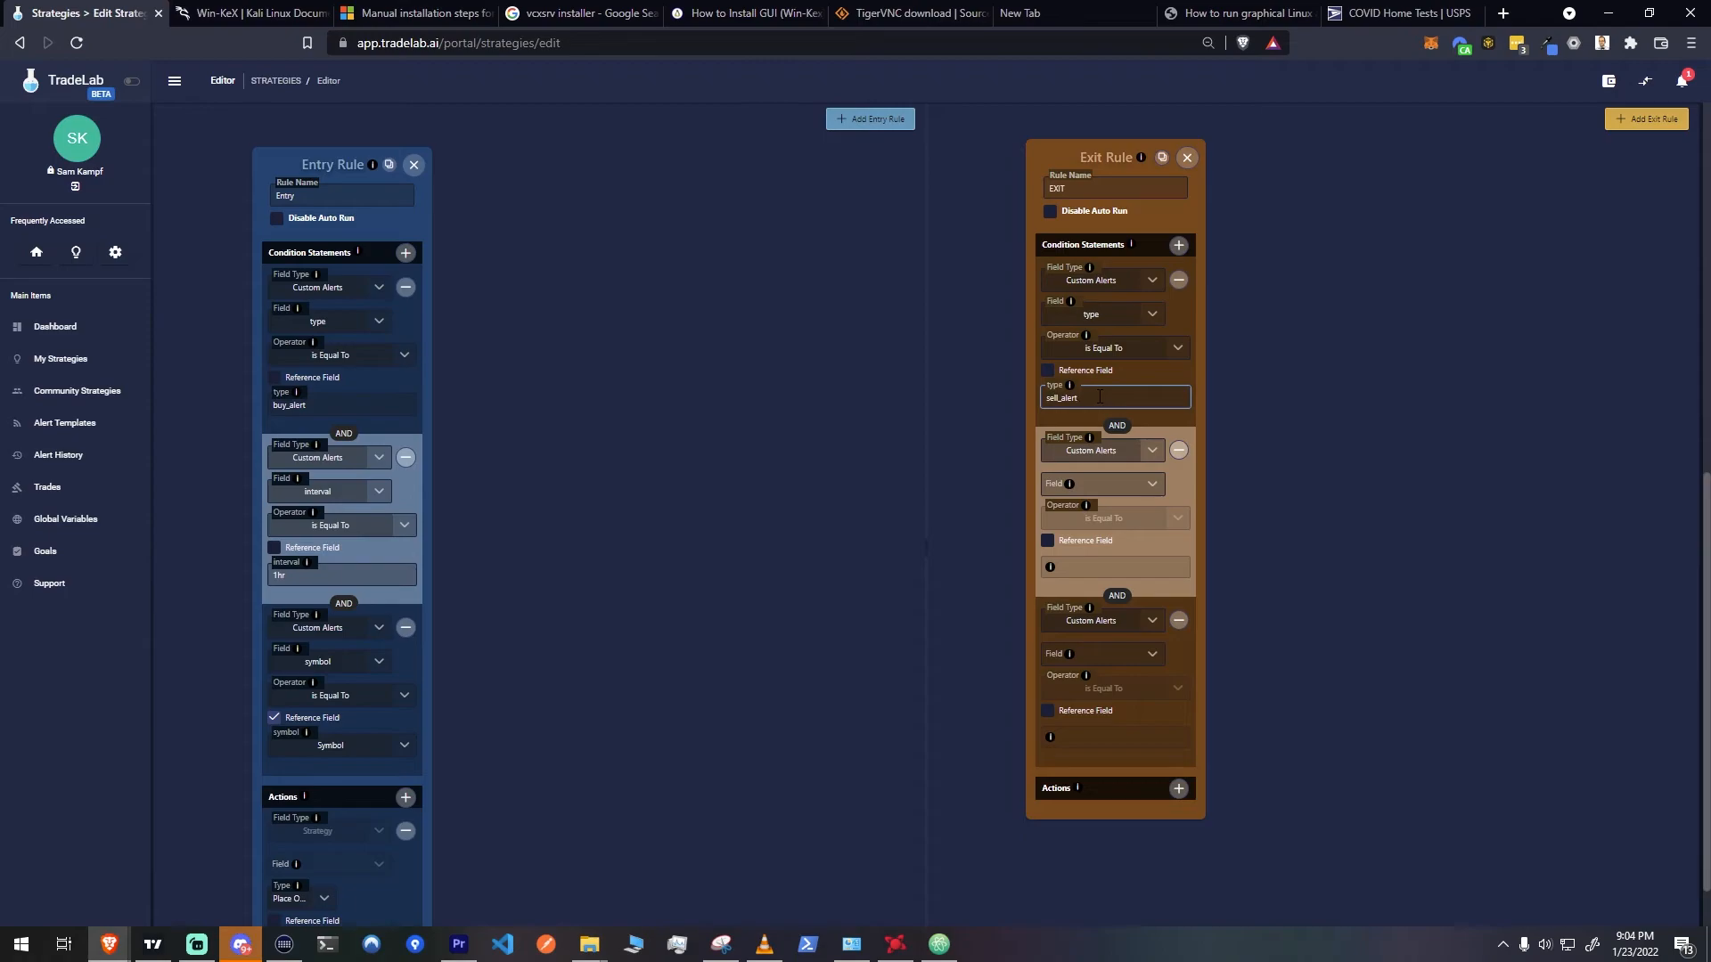
Make the second exit condition require the custom alert's interval to equal 1hr
left_click(1105, 485)
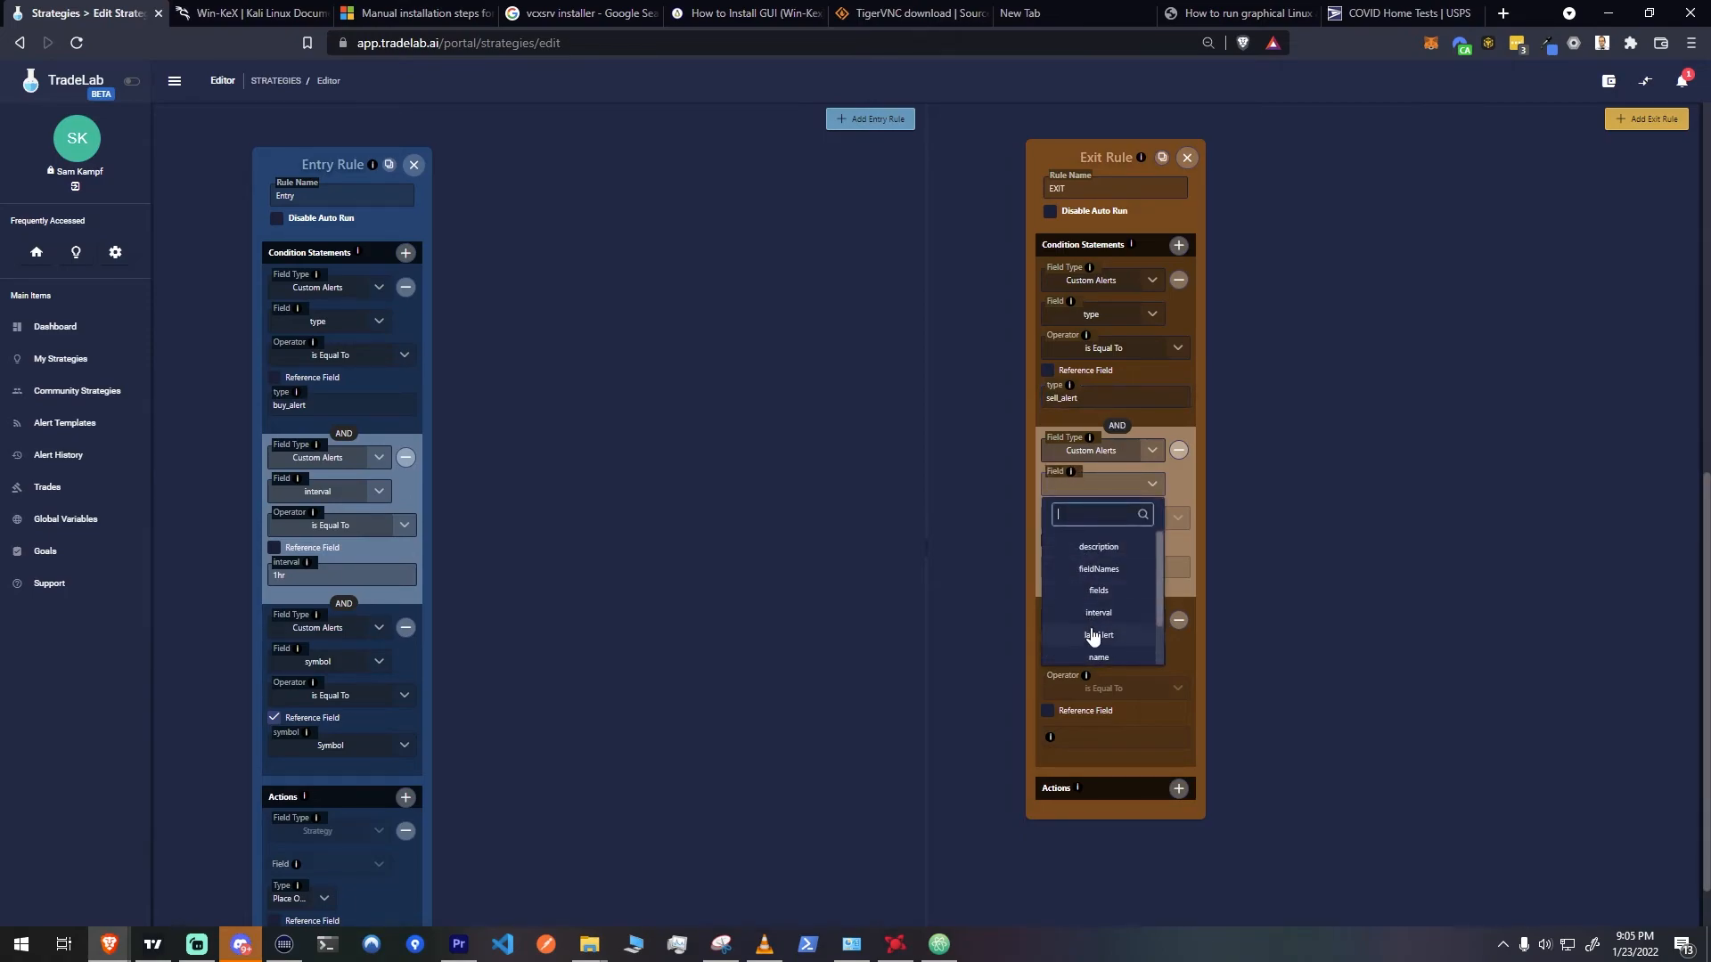
left_click(1098, 613)
left_click(1168, 563)
type("1hr")
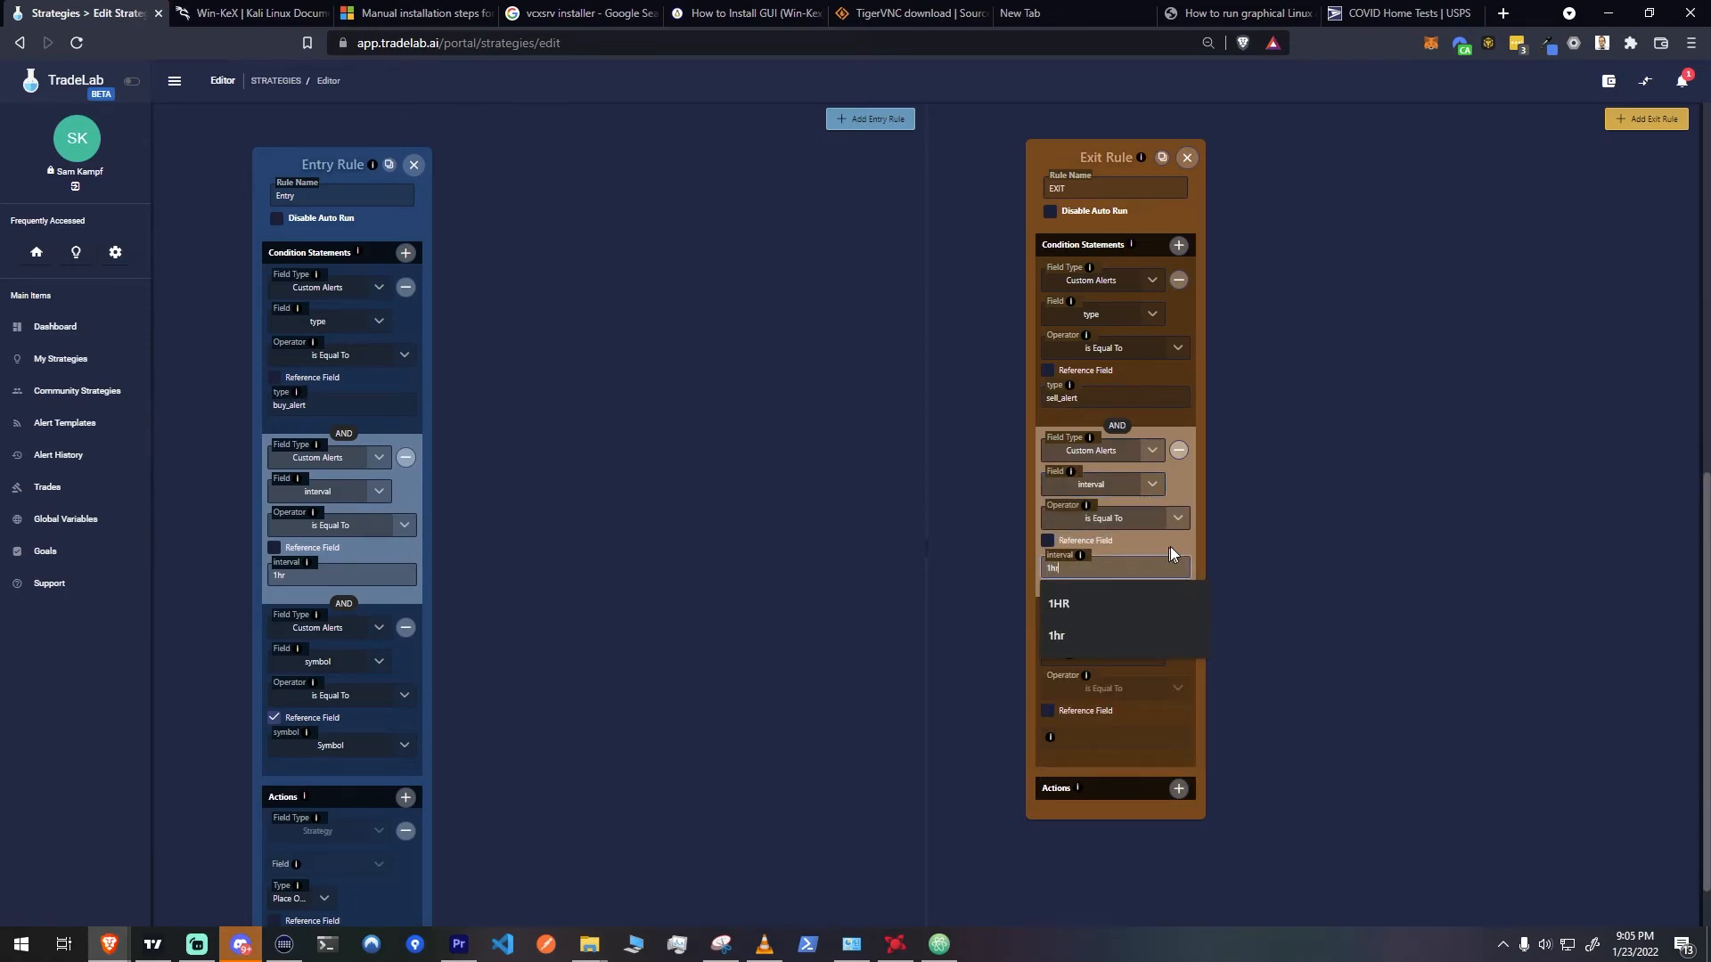
left_click(1168, 547)
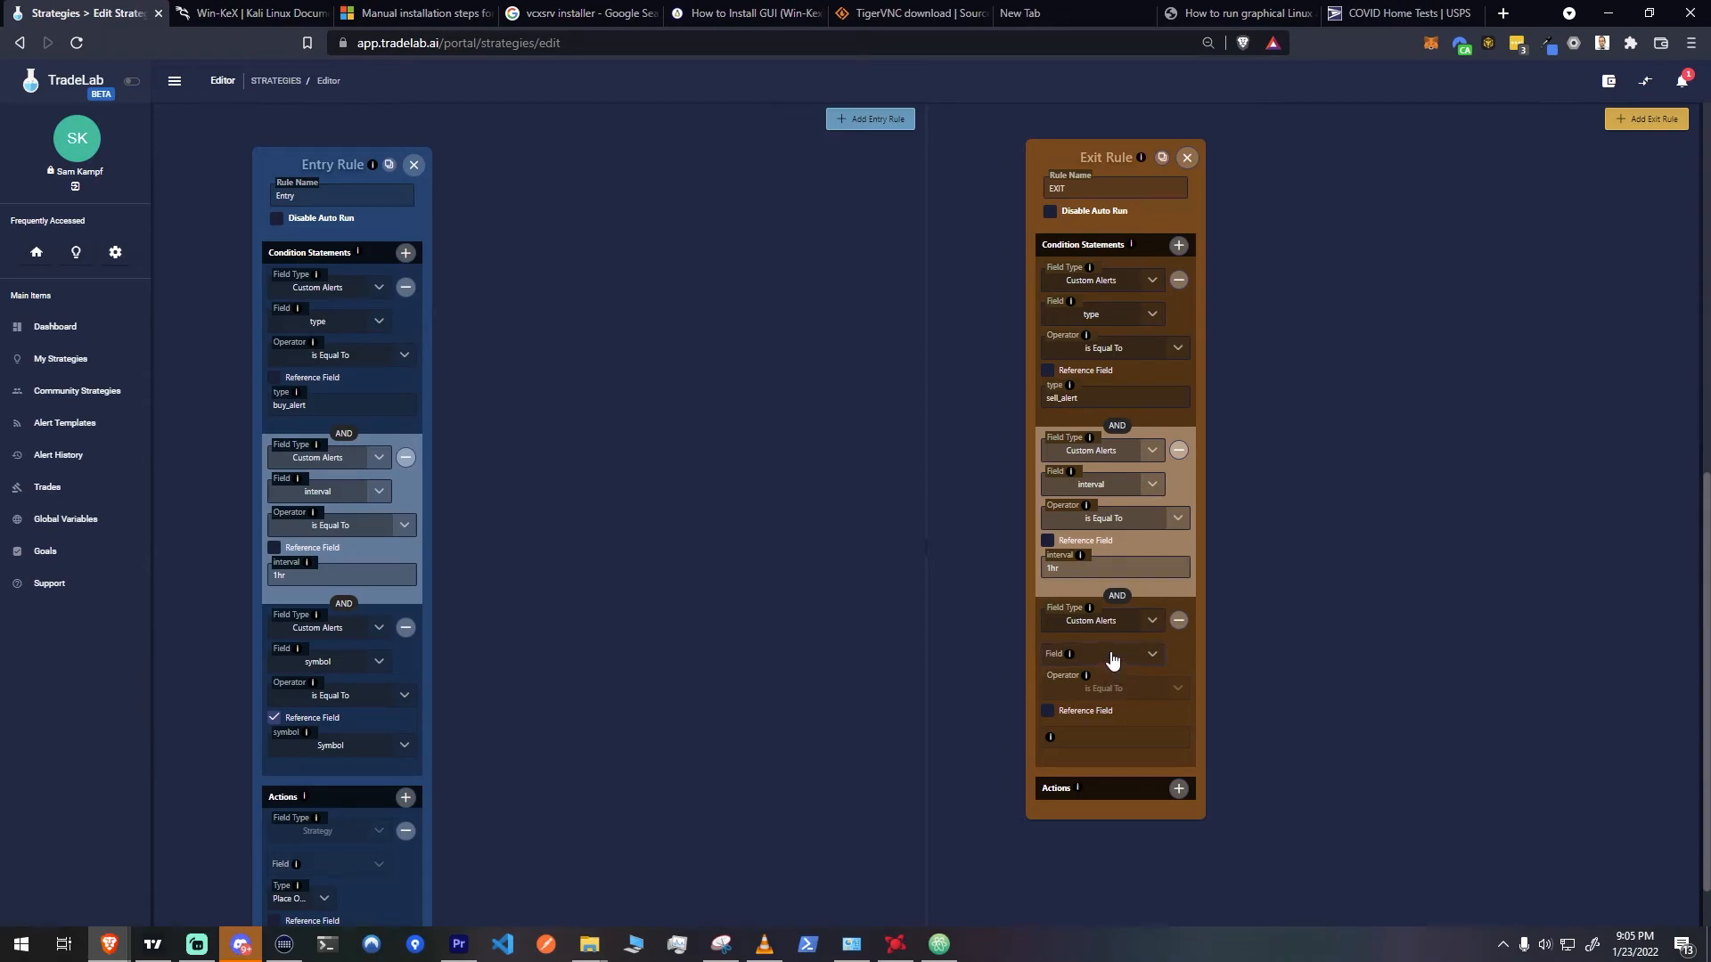
Set the third exit condition to check the symbol field with Is Equal To against a reference field
left_click(1112, 660)
scroll(1125, 611, "down", 1)
left_click(1108, 592)
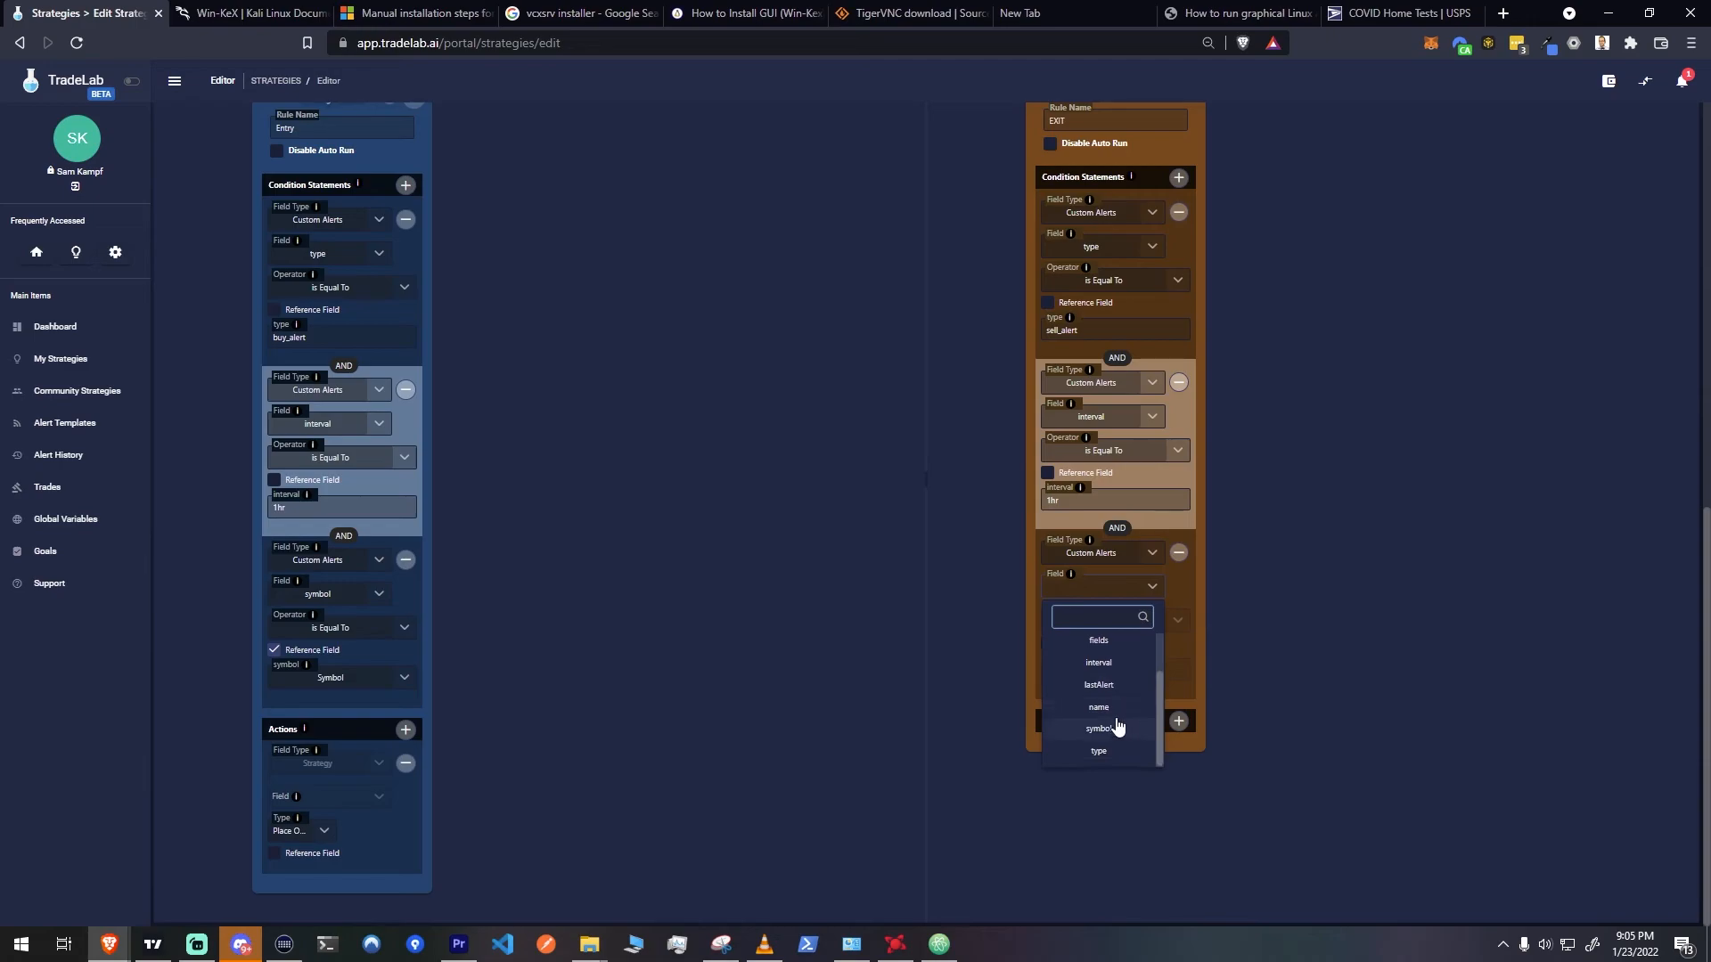
left_click(1097, 650)
left_click(1048, 643)
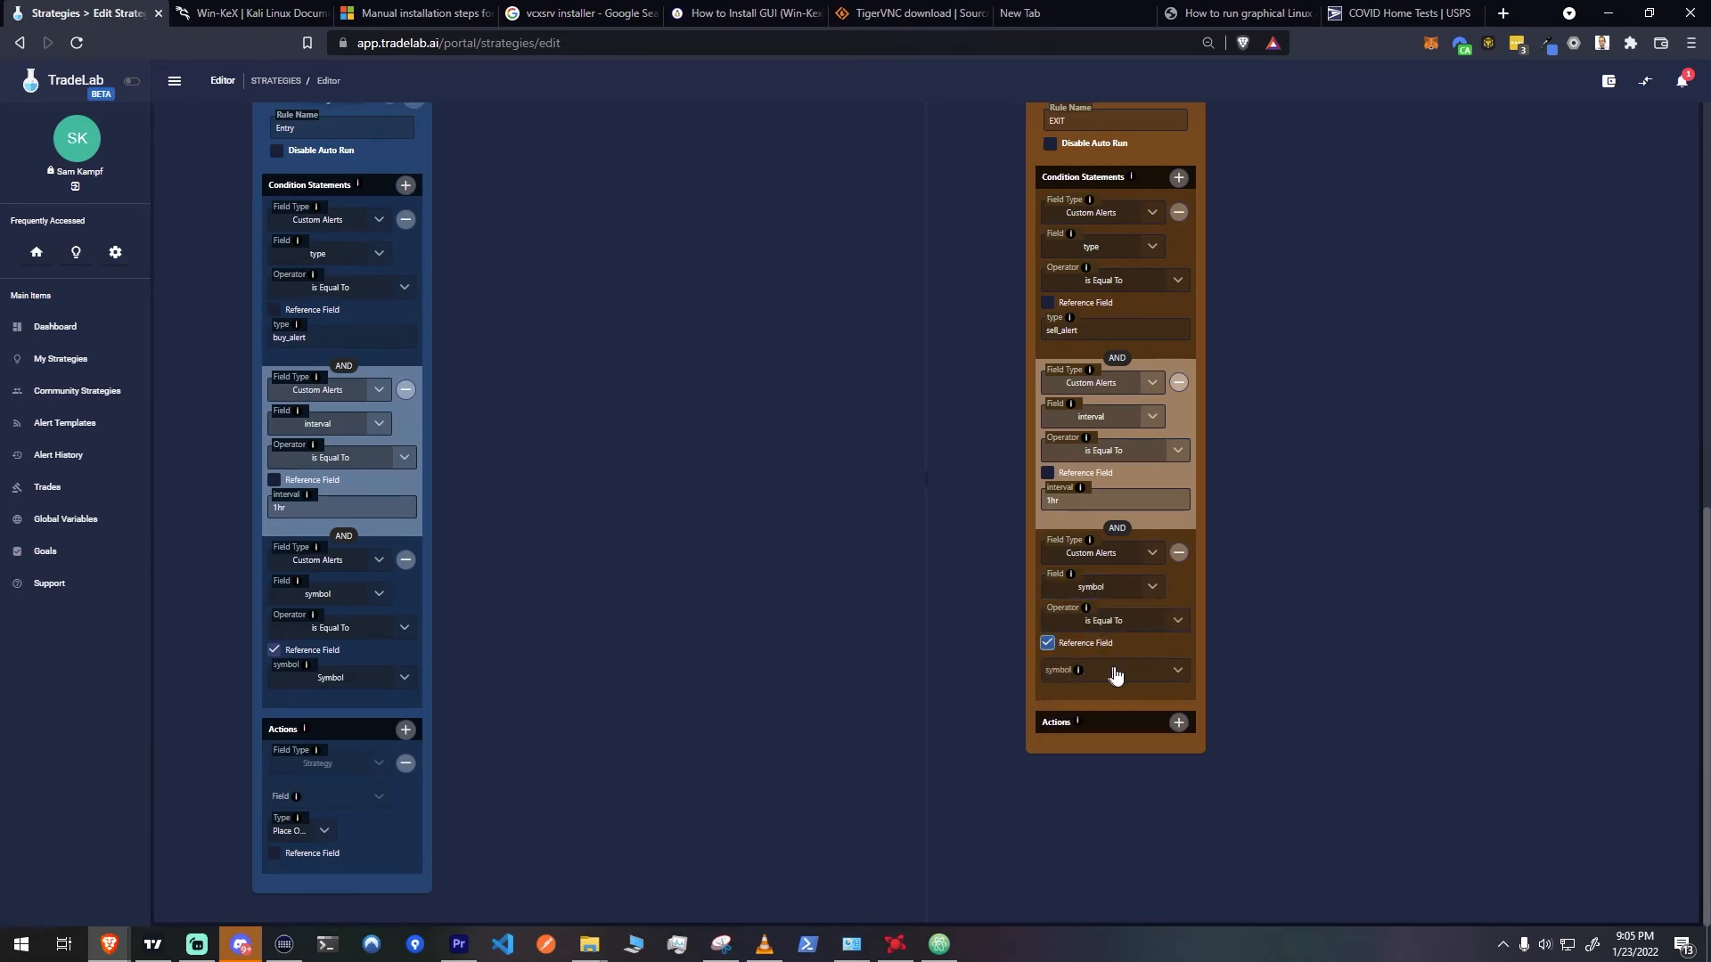
Choose Symbol as the third exit condition's reference field and add a Close Order action to the exit rule
left_click(1178, 675)
scroll(1125, 768, "down", 4)
type("sy")
left_click(1120, 732)
left_click(1179, 724)
left_click(1096, 756)
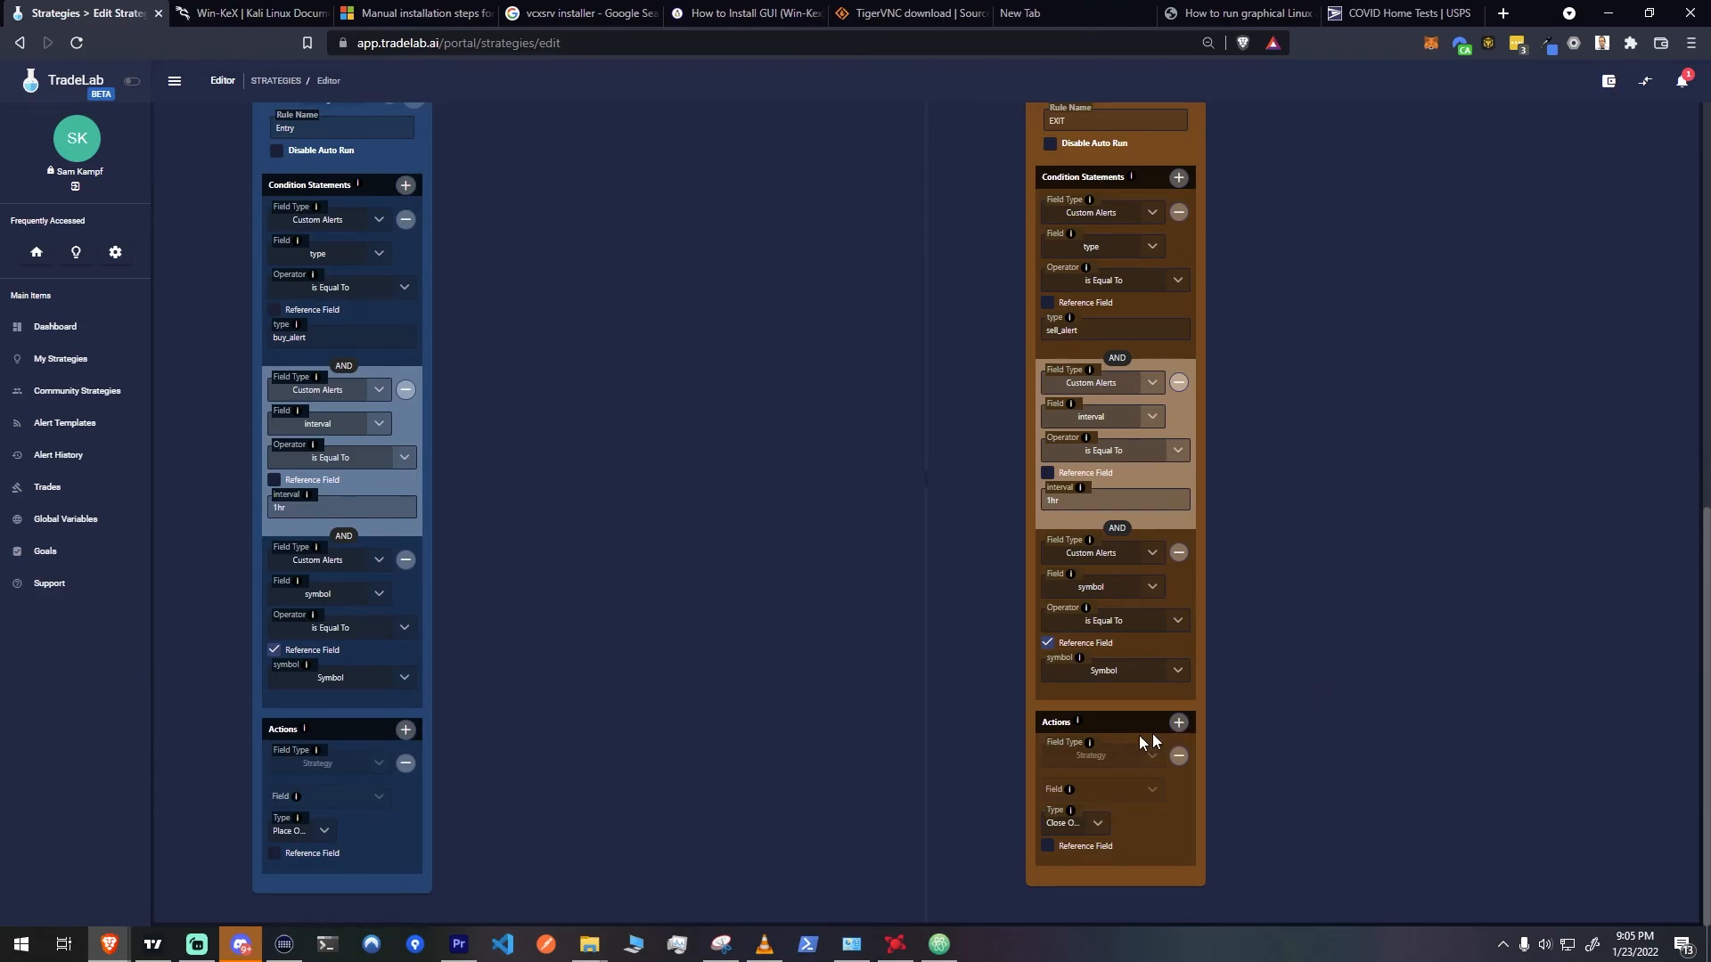
In the trade settings, set the amount type to Percentage, the amount to 5 and the leverage to 5
scroll(873, 726, "up", 10)
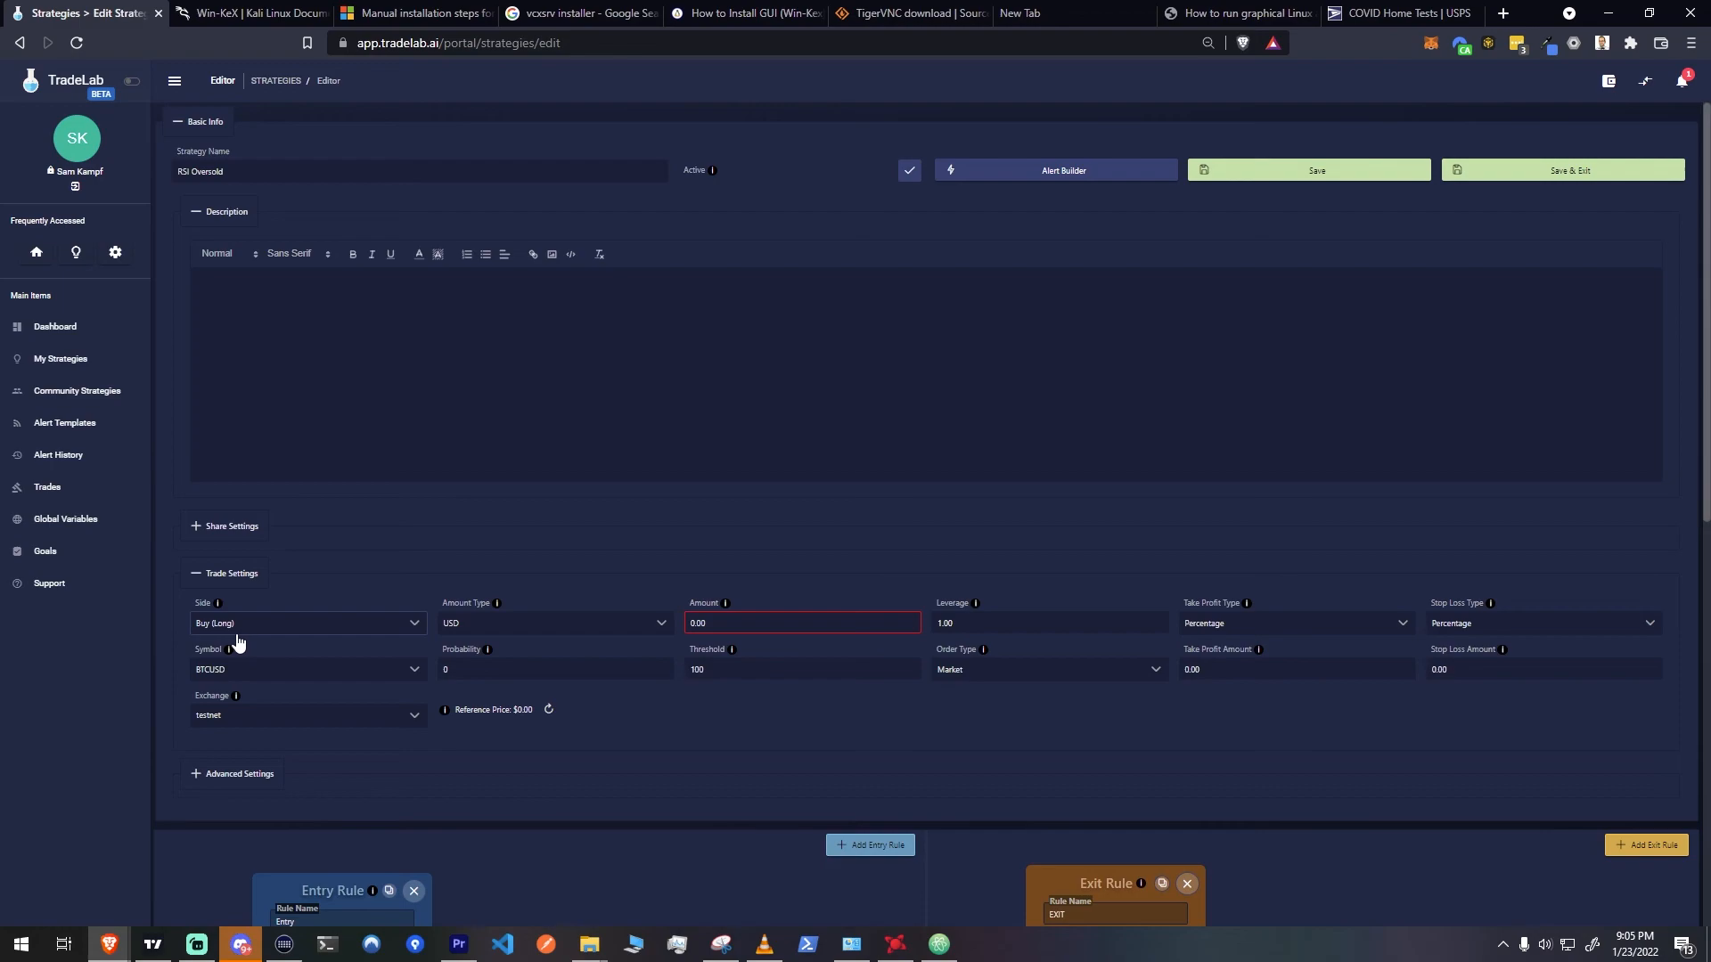
left_click(237, 636)
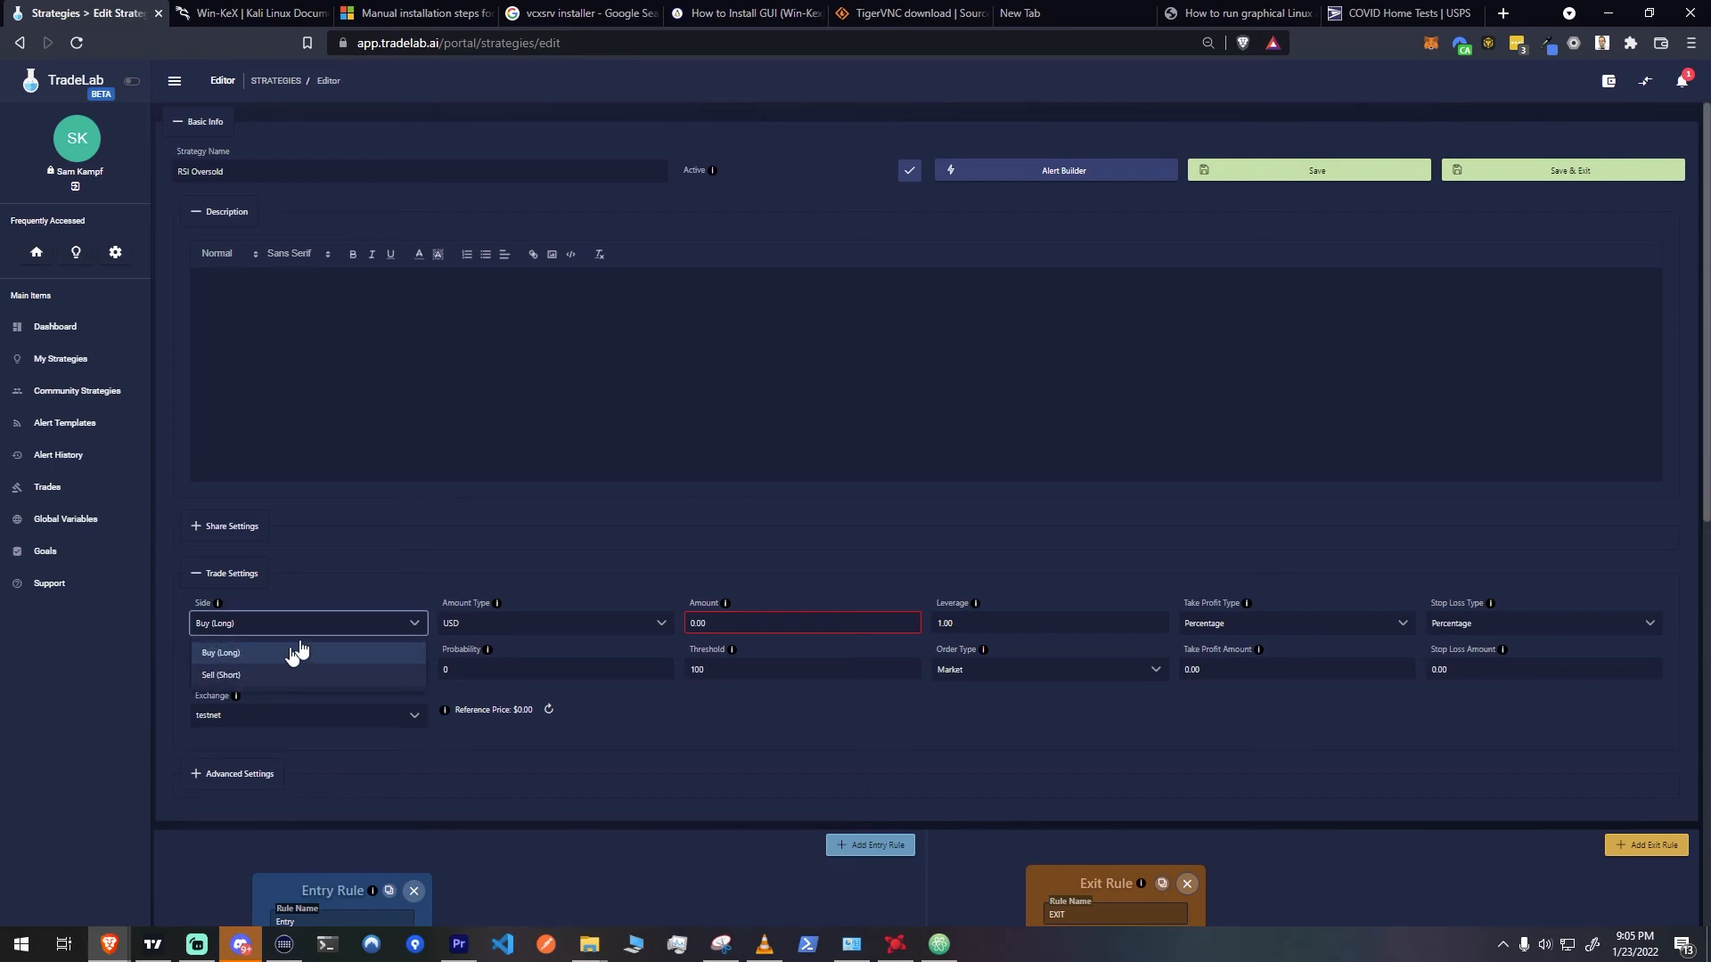
left_click(337, 586)
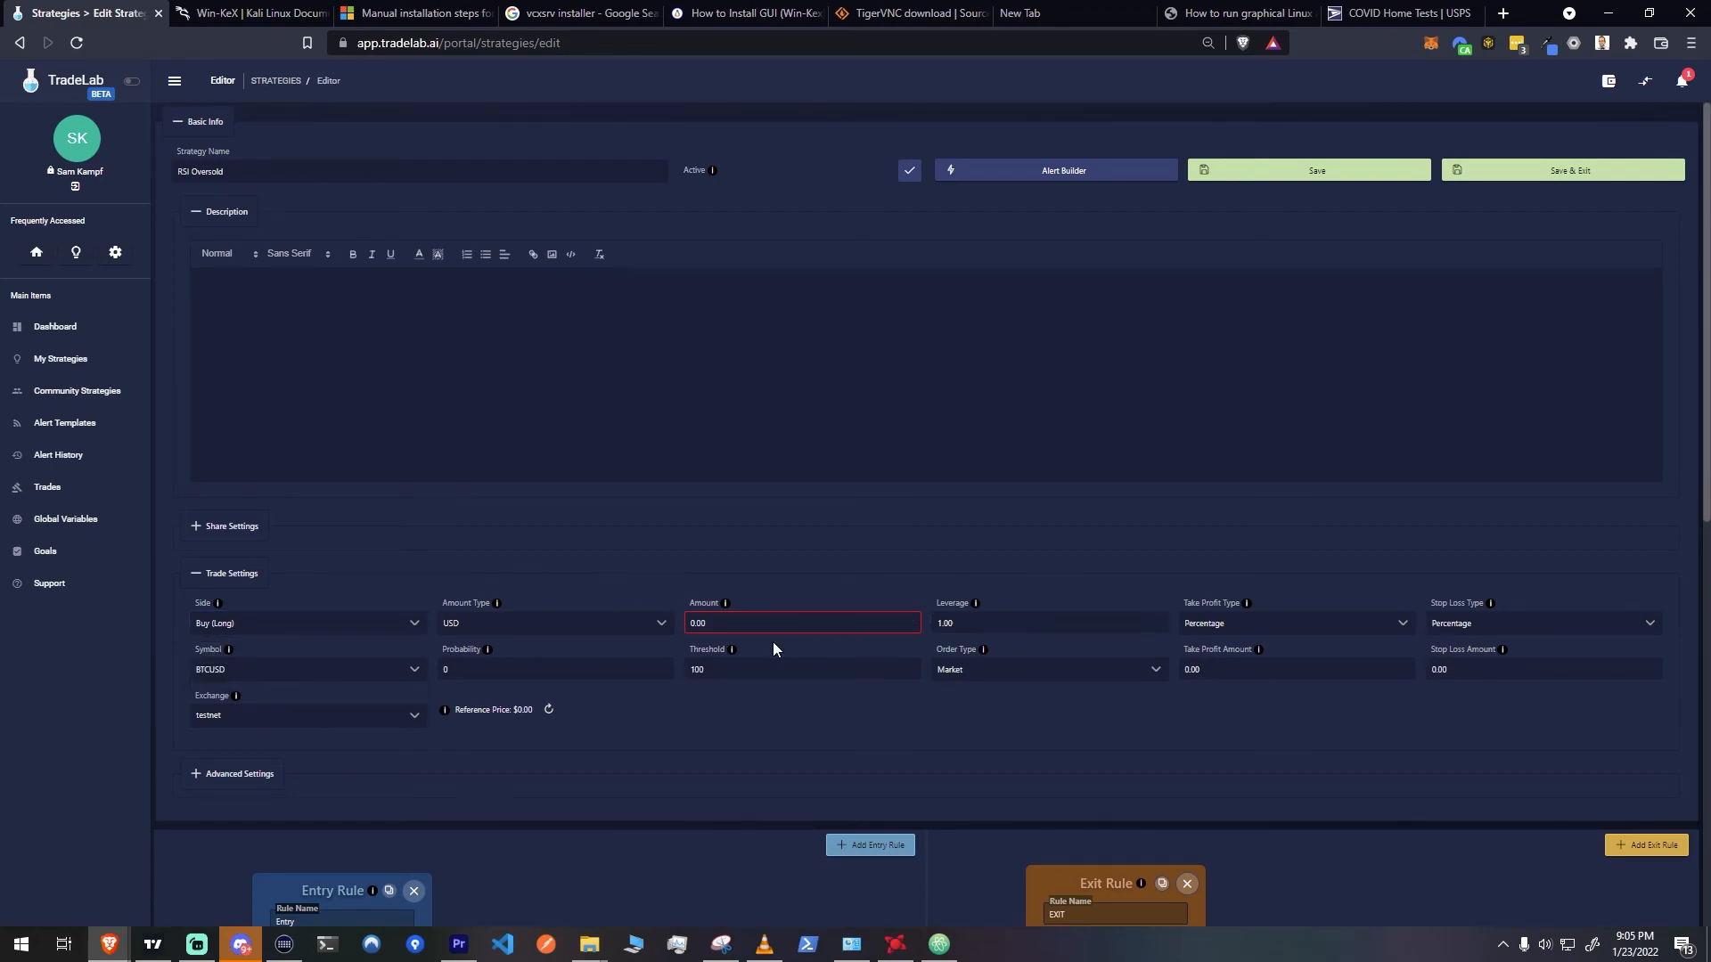
left_click(546, 624)
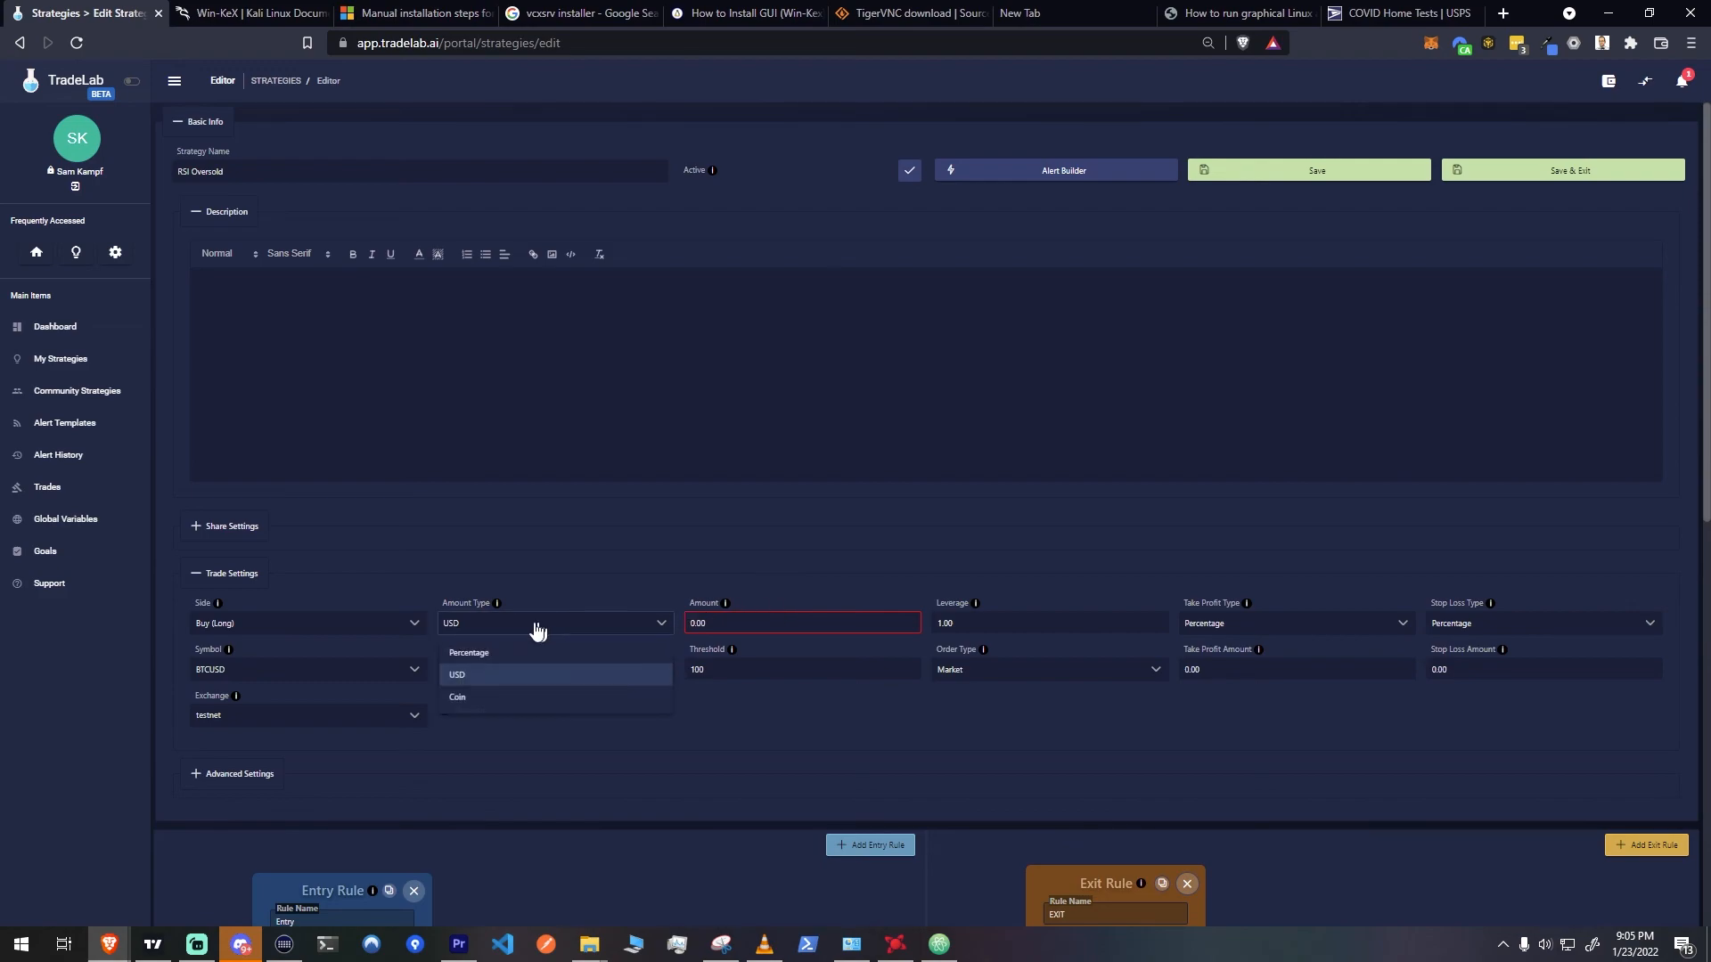
left_click(488, 655)
key("Tab")
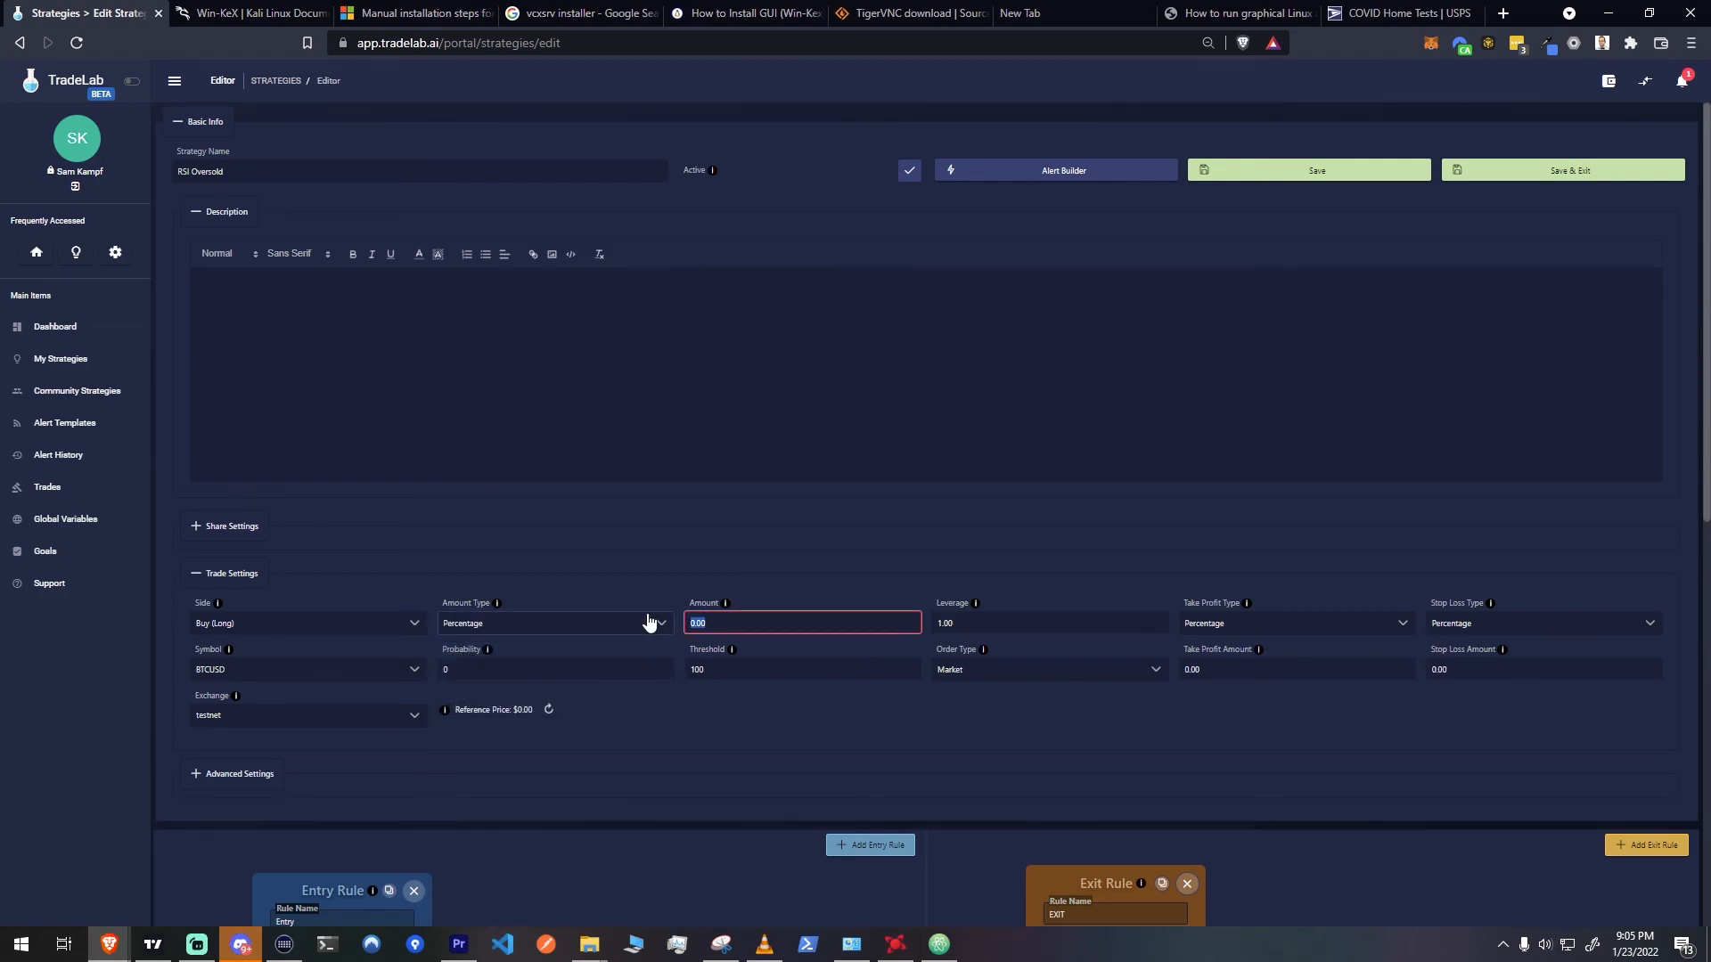
type("5")
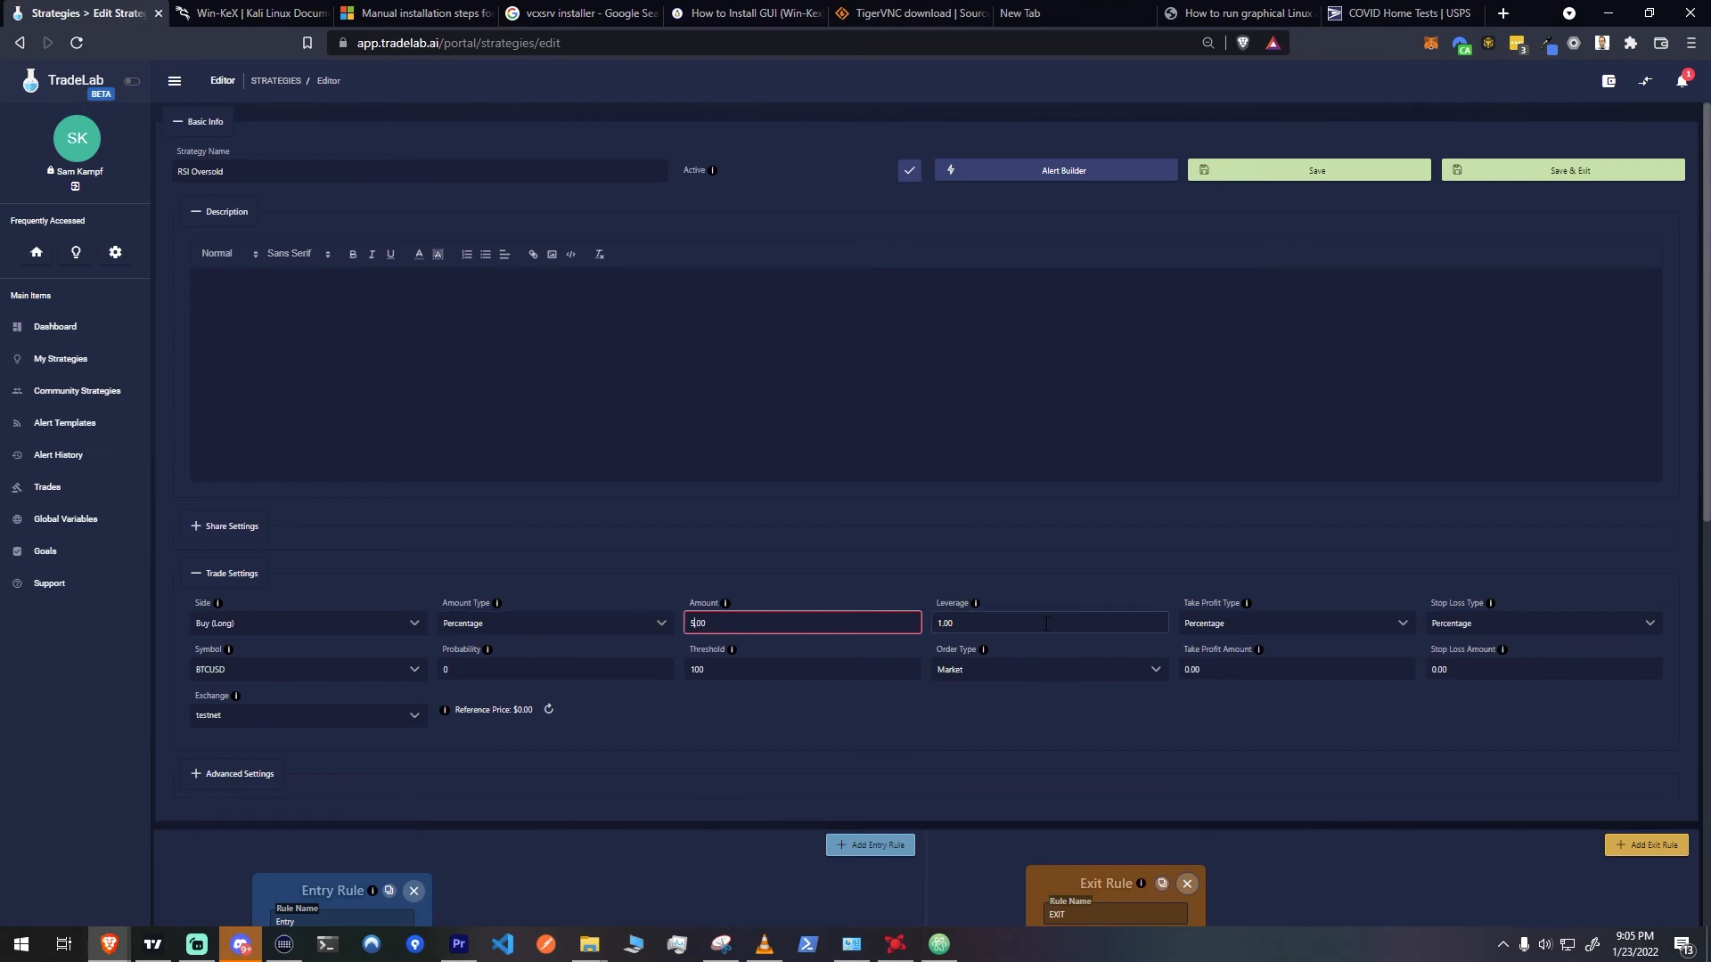
key("Tab")
type("5")
left_click(1171, 556)
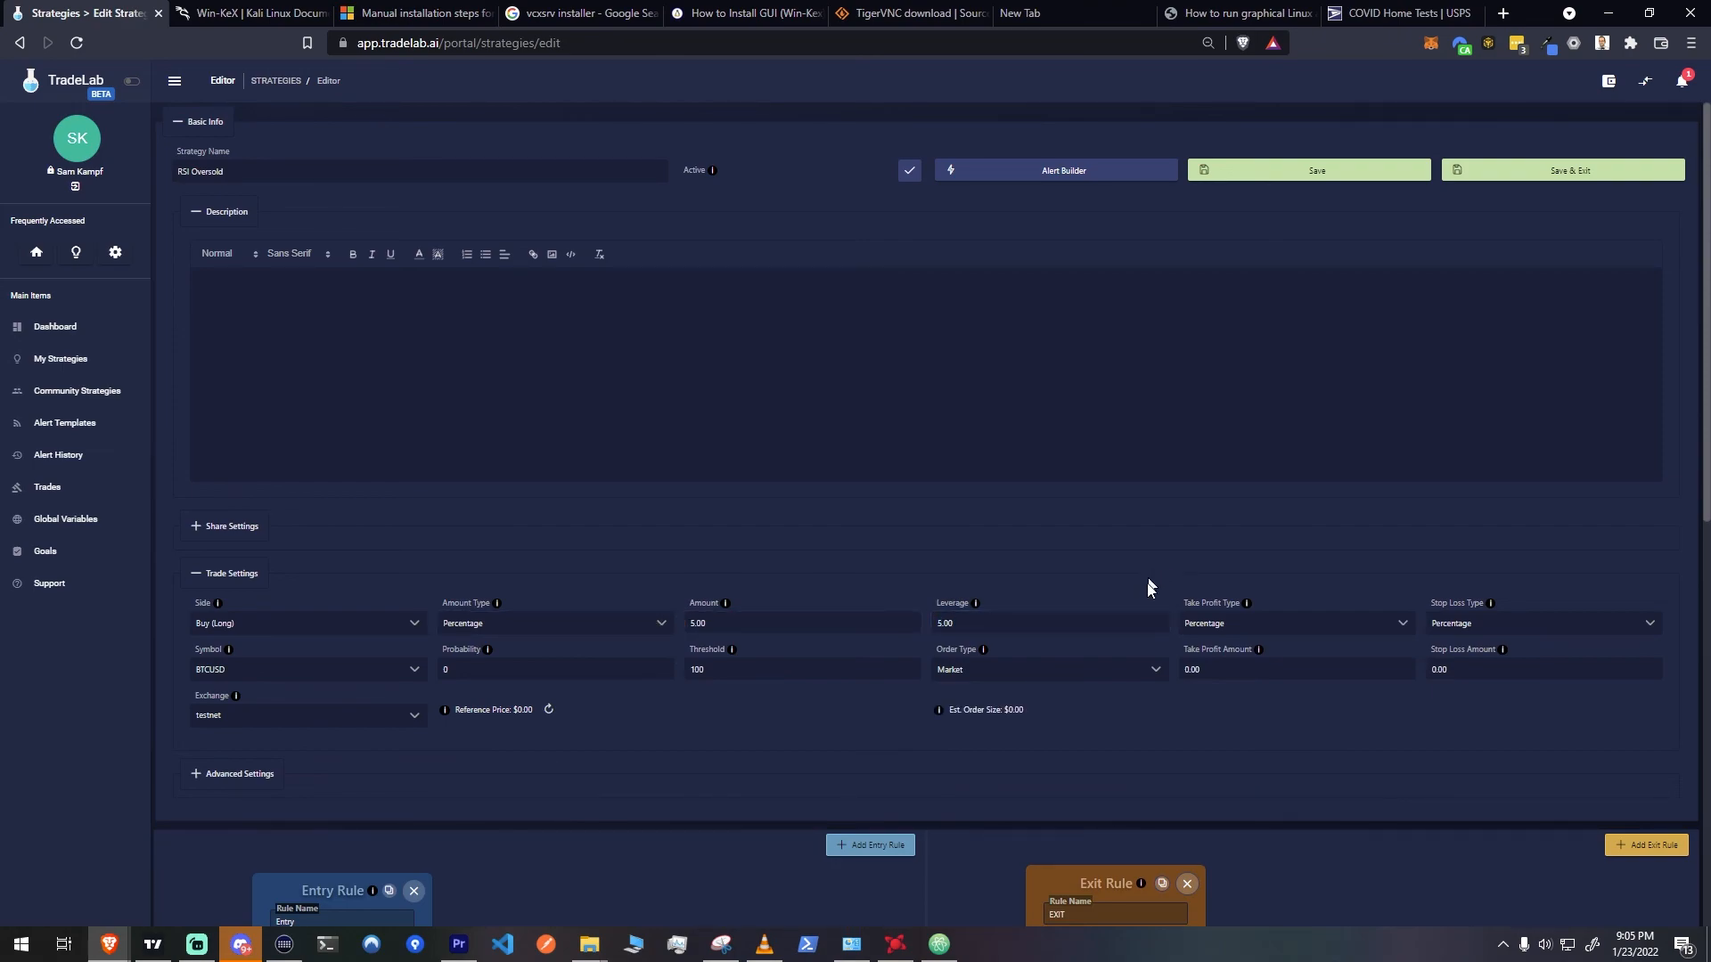
Set the strategy's stop loss amount to 2 percent and its take profit amount to 3 percent
scroll(1148, 586, "down", 2)
left_click(1490, 490)
type("2")
key("shift+Tab")
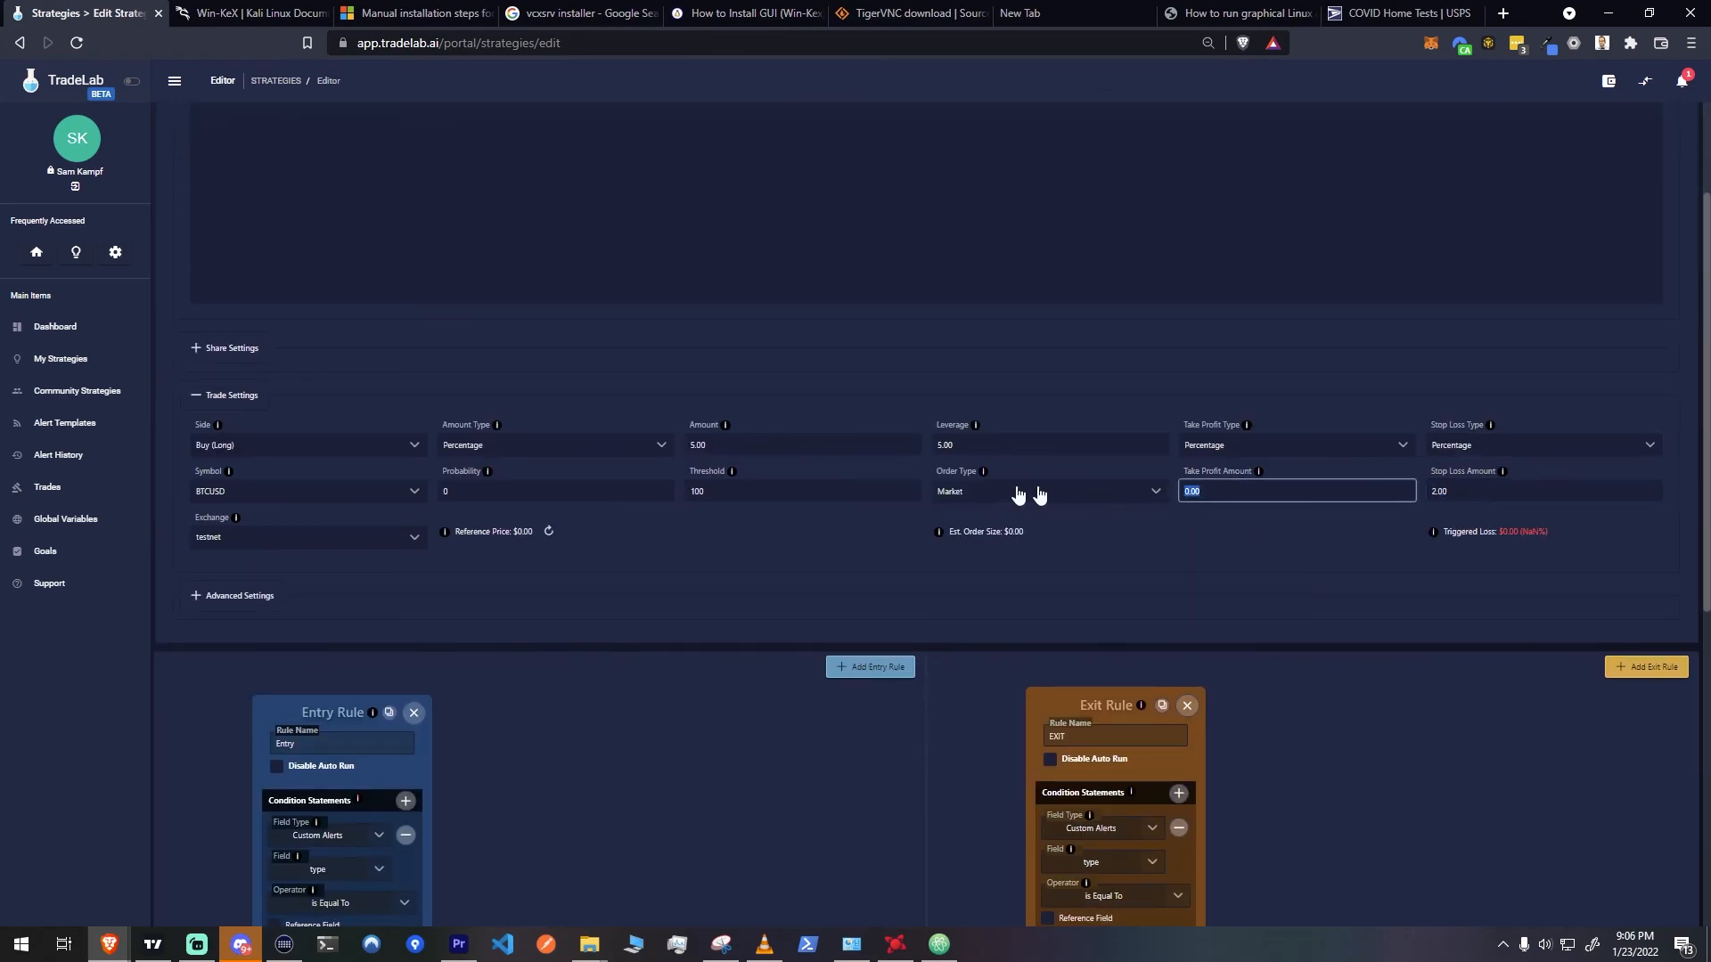
type("3")
left_click(1111, 353)
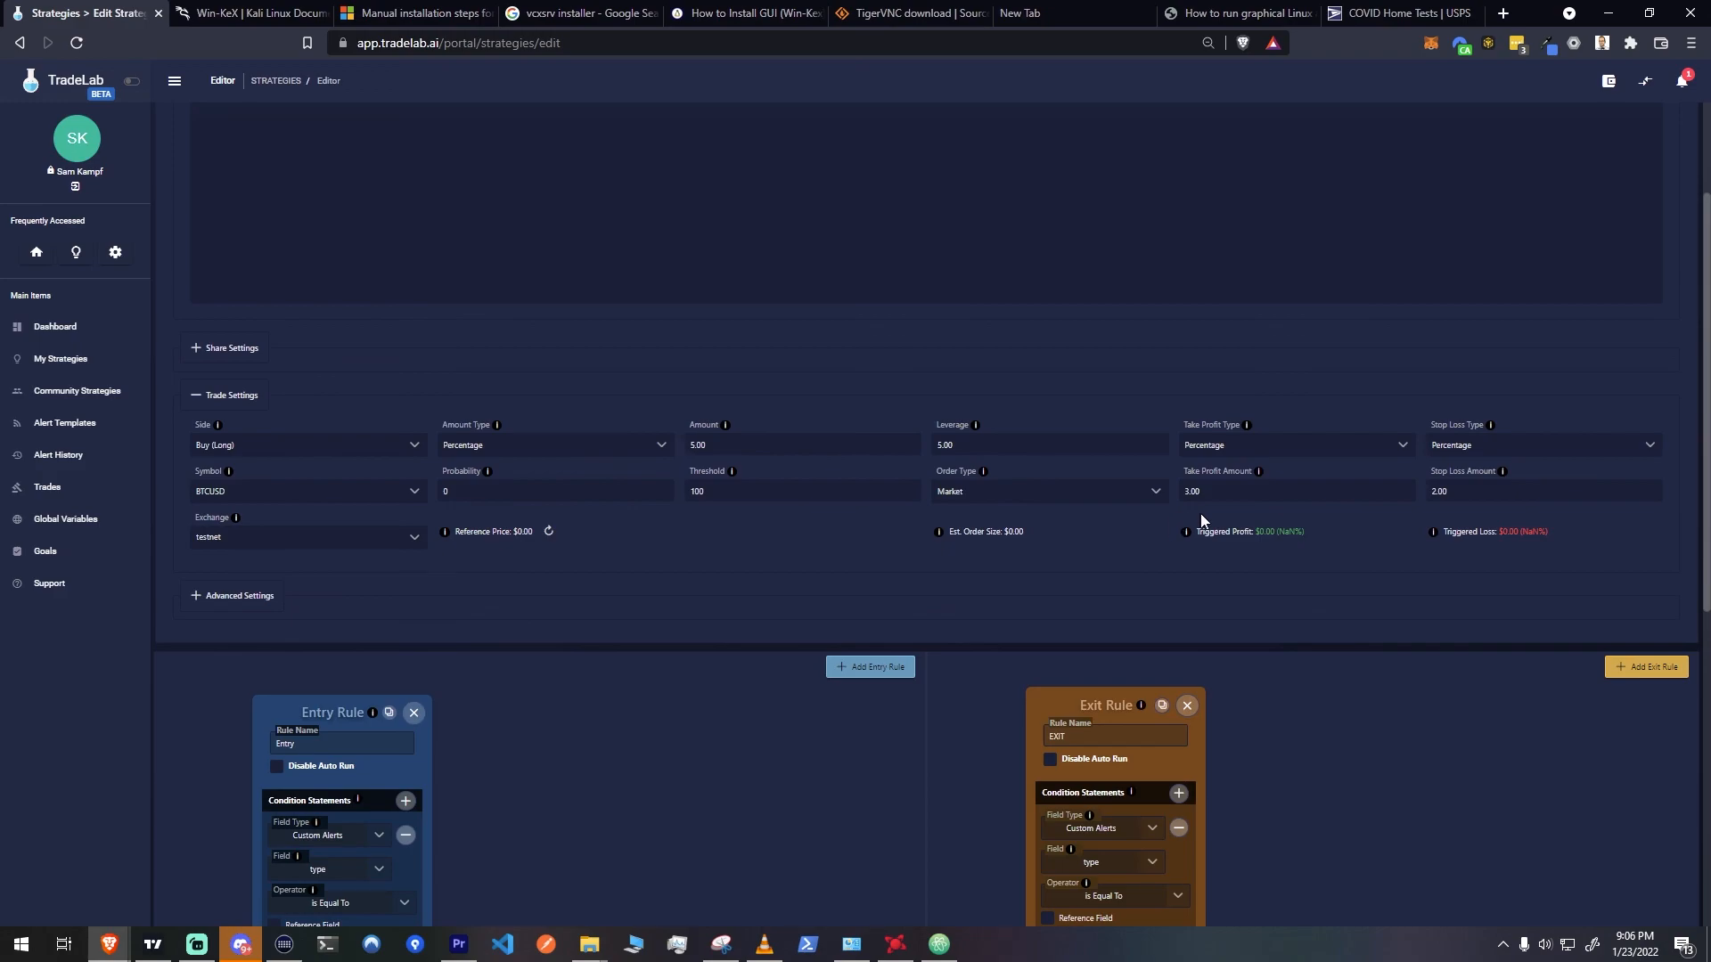
scroll(1186, 520, "up", 2)
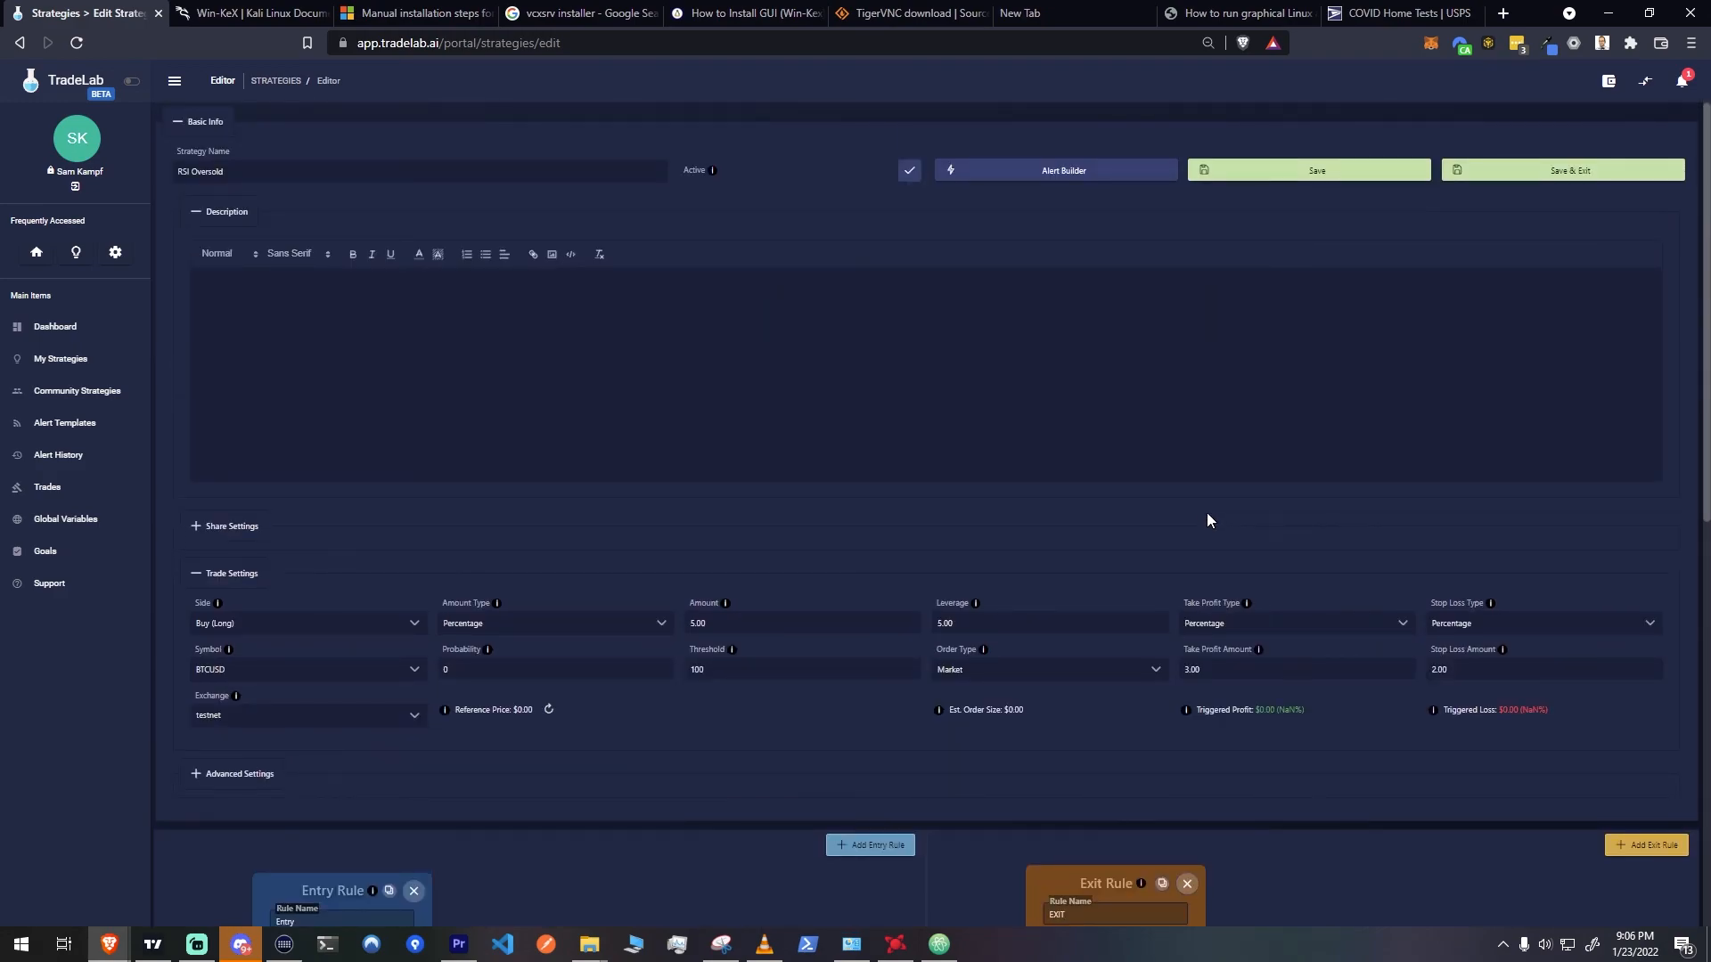